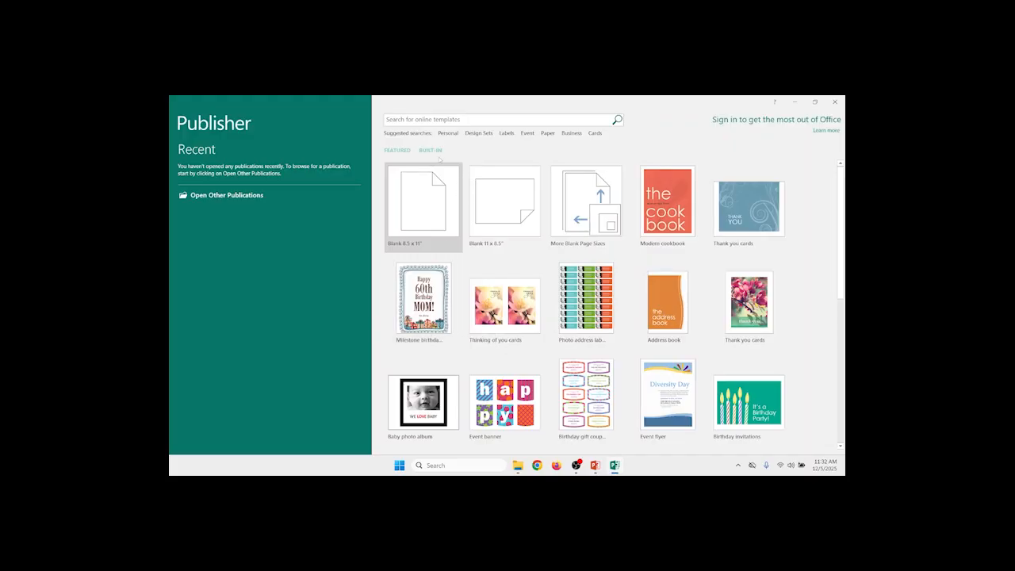
# Open the built-in greeting card templates and set the color scheme to Cherry.
pyautogui.click(429, 152)
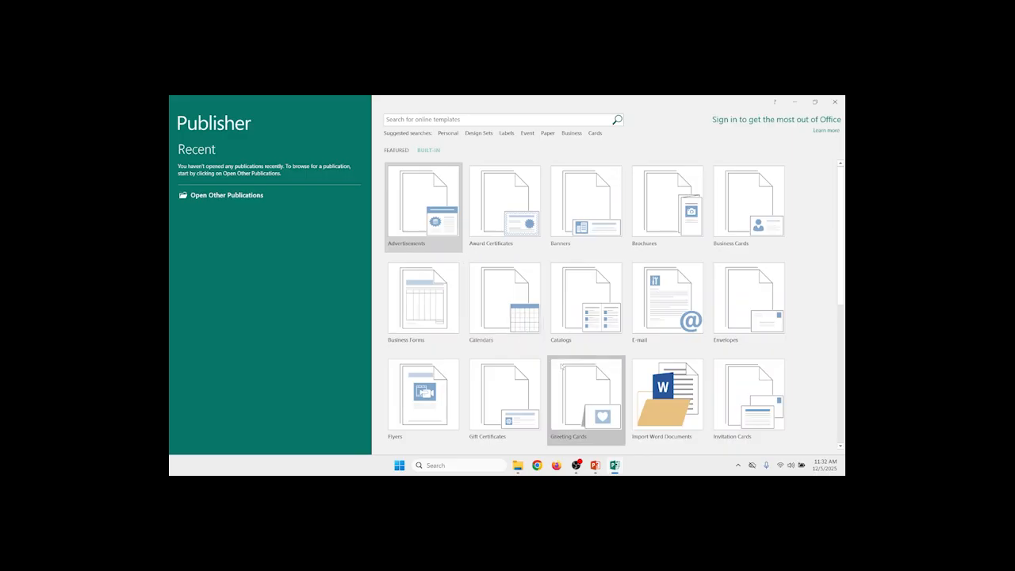
pyautogui.click(583, 394)
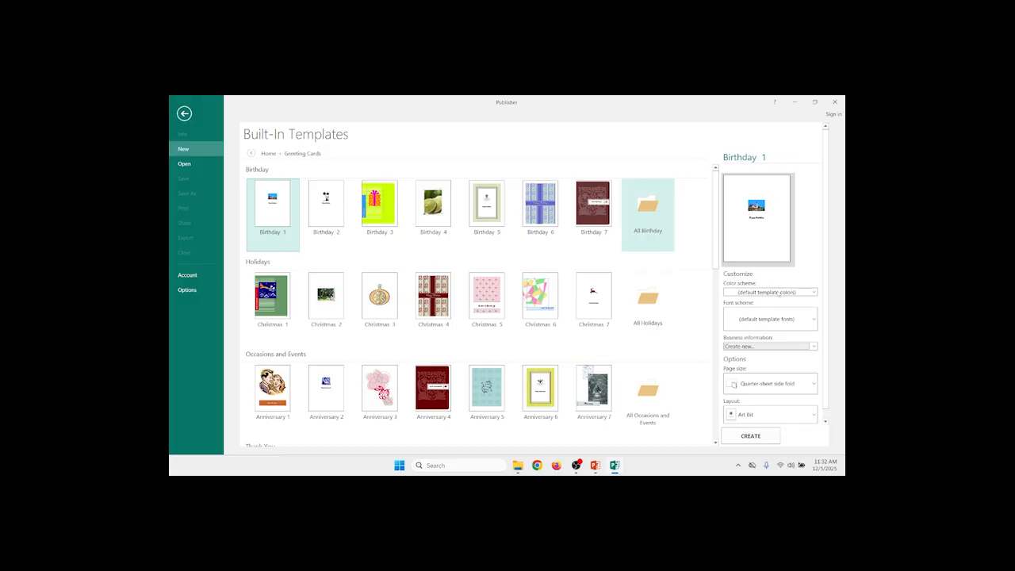
pyautogui.click(763, 293)
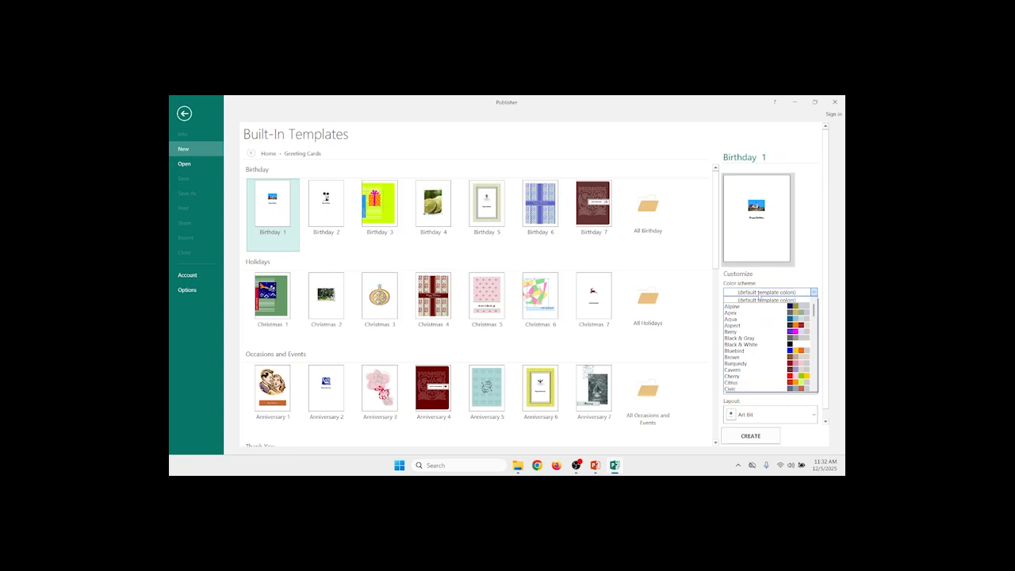
pyautogui.click(753, 306)
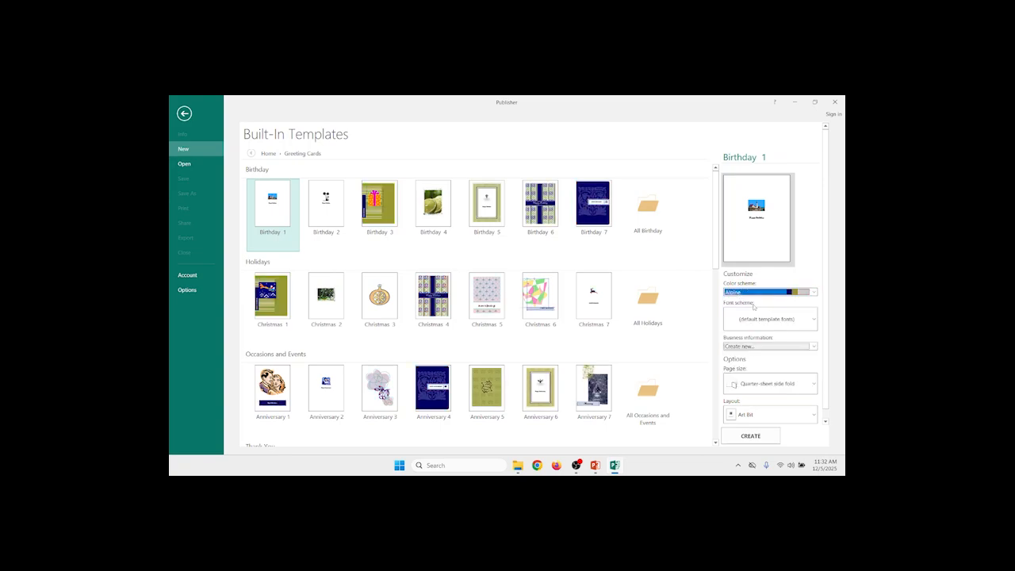
pyautogui.click(755, 294)
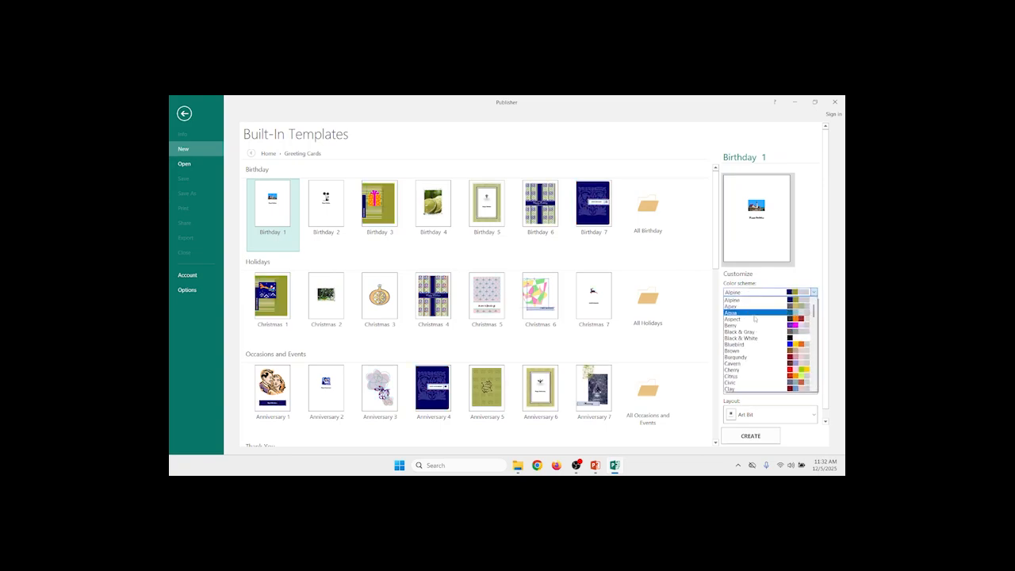
pyautogui.click(761, 370)
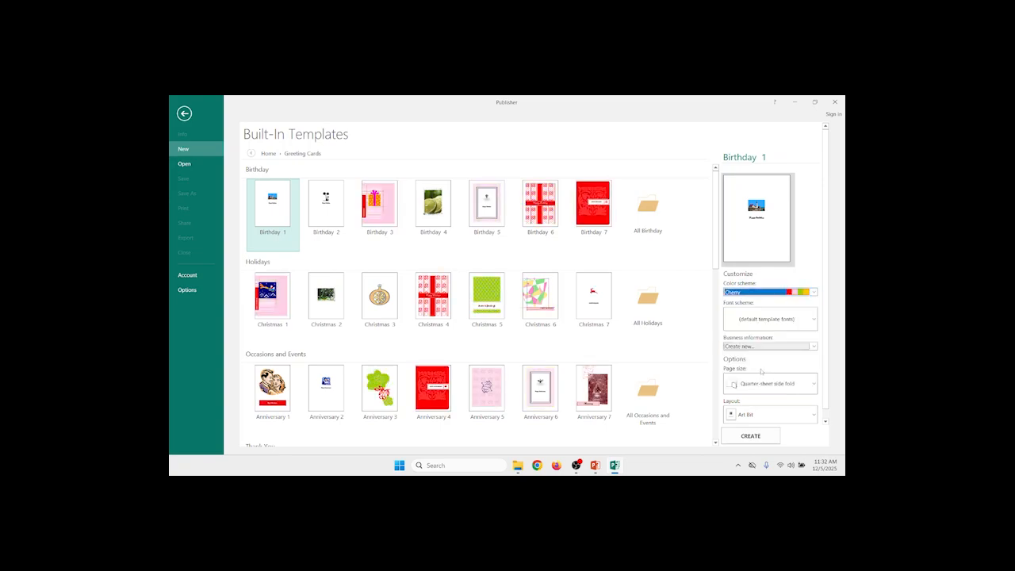
# Set the Birthday 1 card's layout to Retro Orbits and its page size to Half-sheet side fold.
pyautogui.click(740, 418)
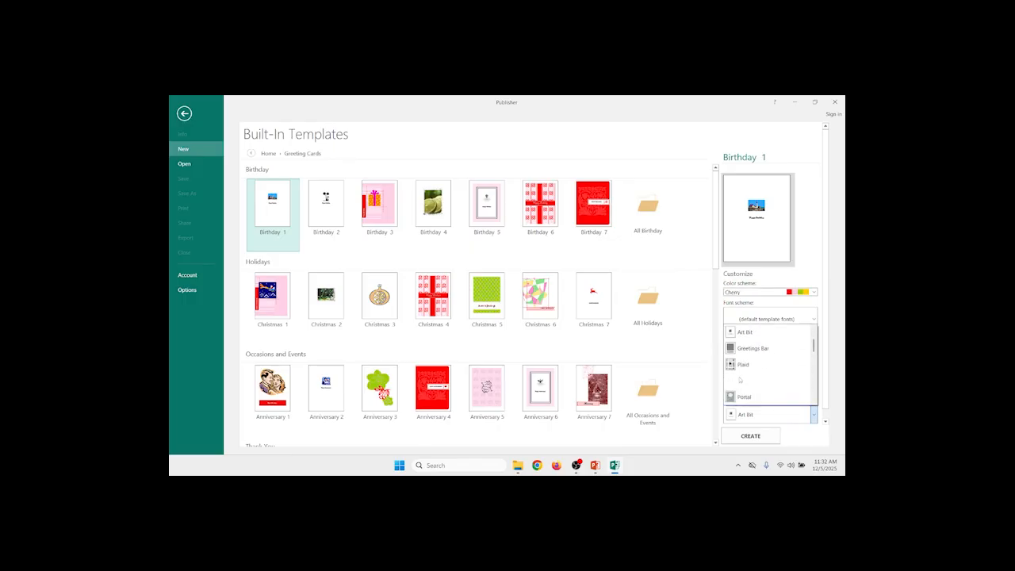
pyautogui.scroll(-3, 761, 365)
pyautogui.click(750, 336)
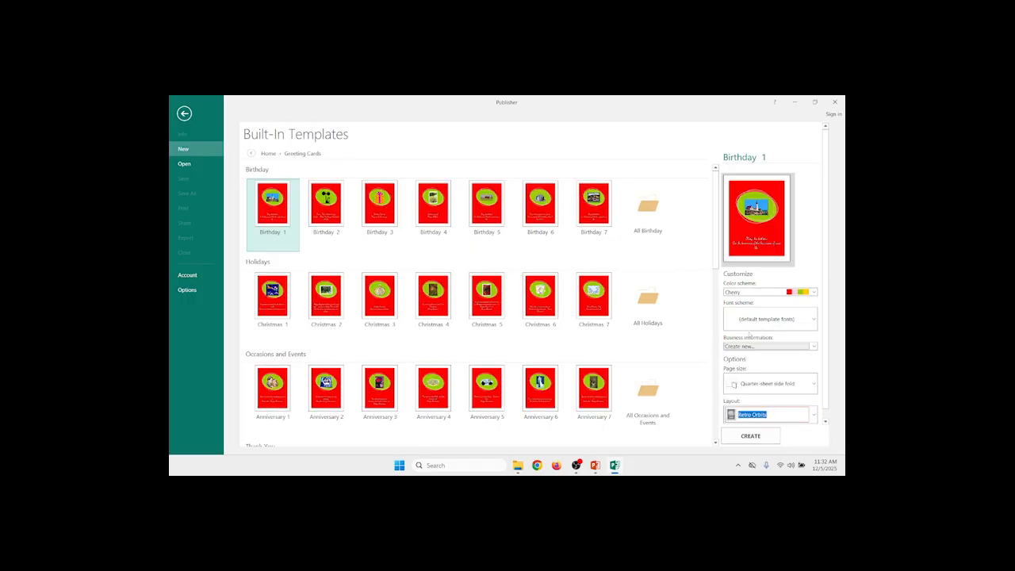
pyautogui.click(772, 385)
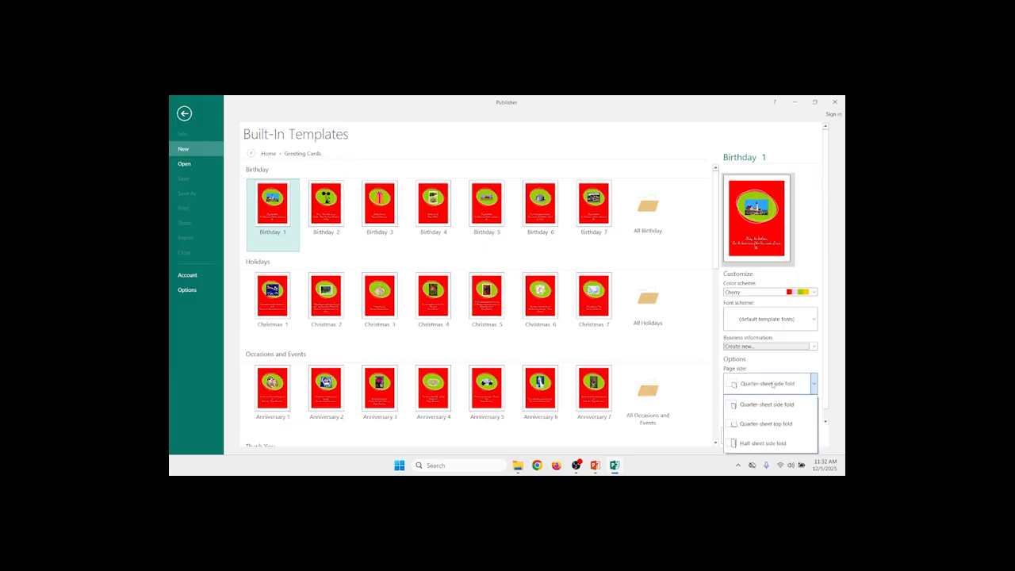
pyautogui.click(763, 443)
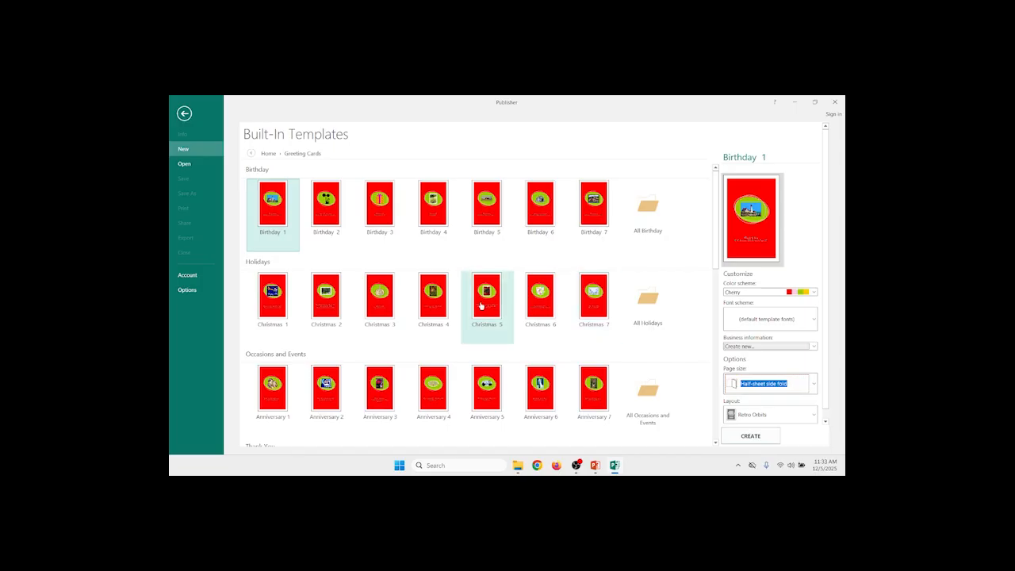
# Look through the blank greeting card sizes and the Avery A4/A5 manufacturer templates.
pyautogui.scroll(-2, 480, 305)
pyautogui.scroll(-2, 480, 305)
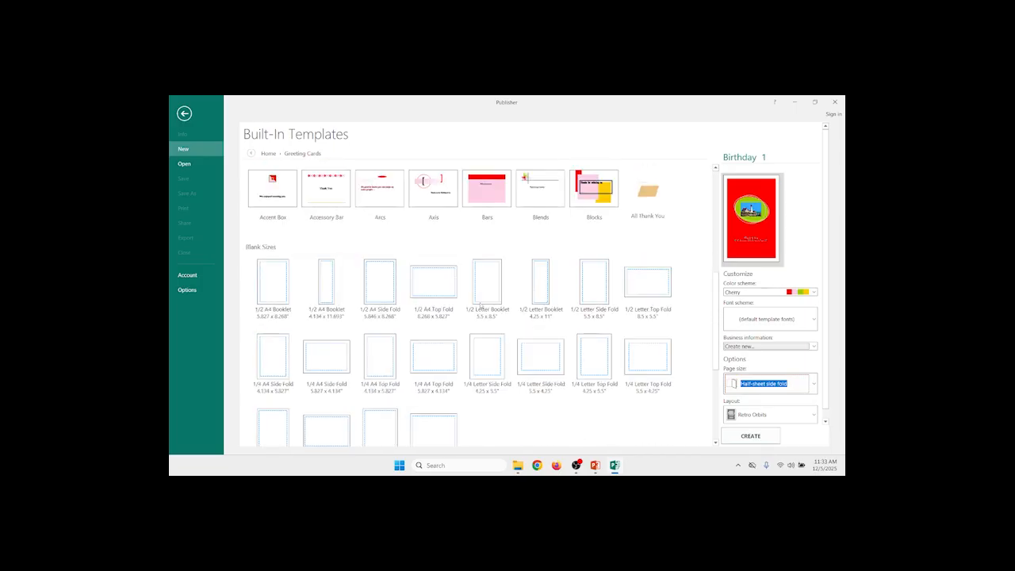
pyautogui.scroll(-1, 478, 302)
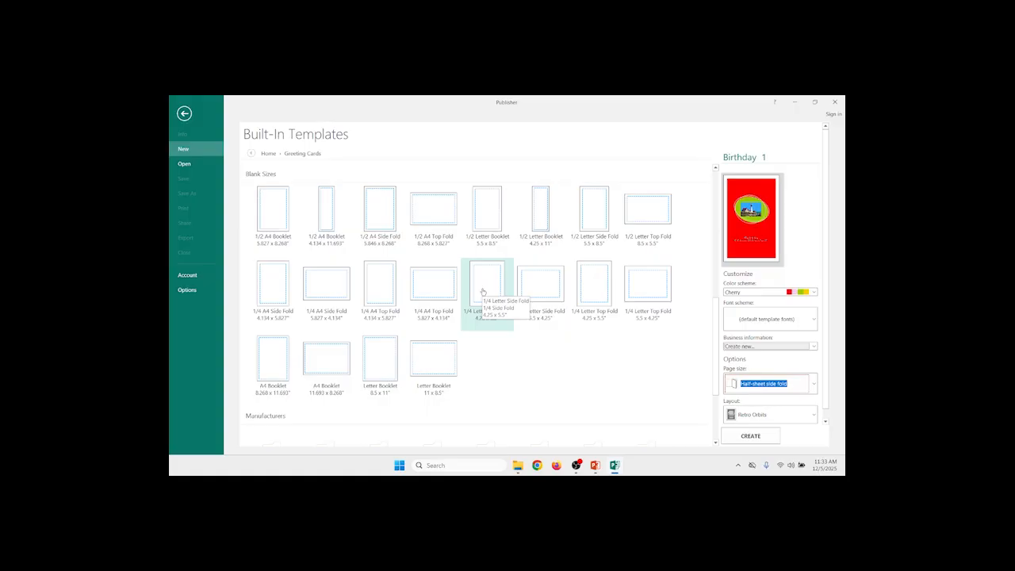
pyautogui.scroll(-3, 492, 336)
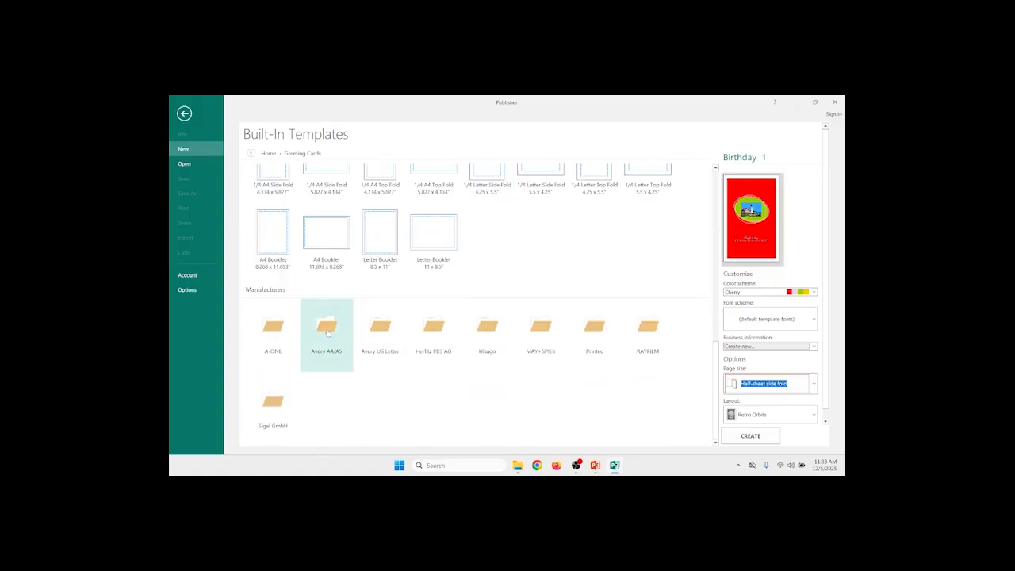
pyautogui.click(324, 333)
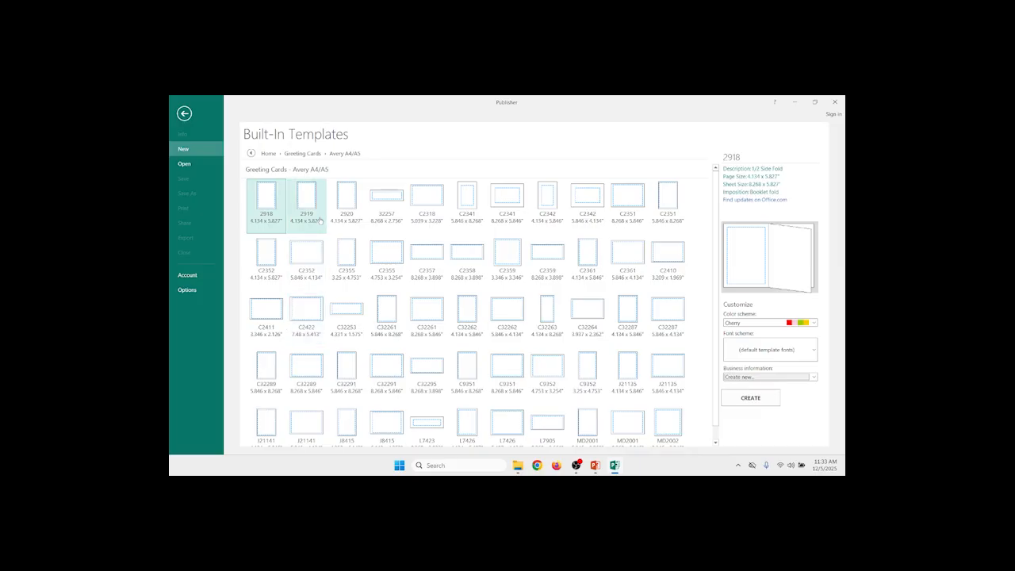
pyautogui.click(250, 153)
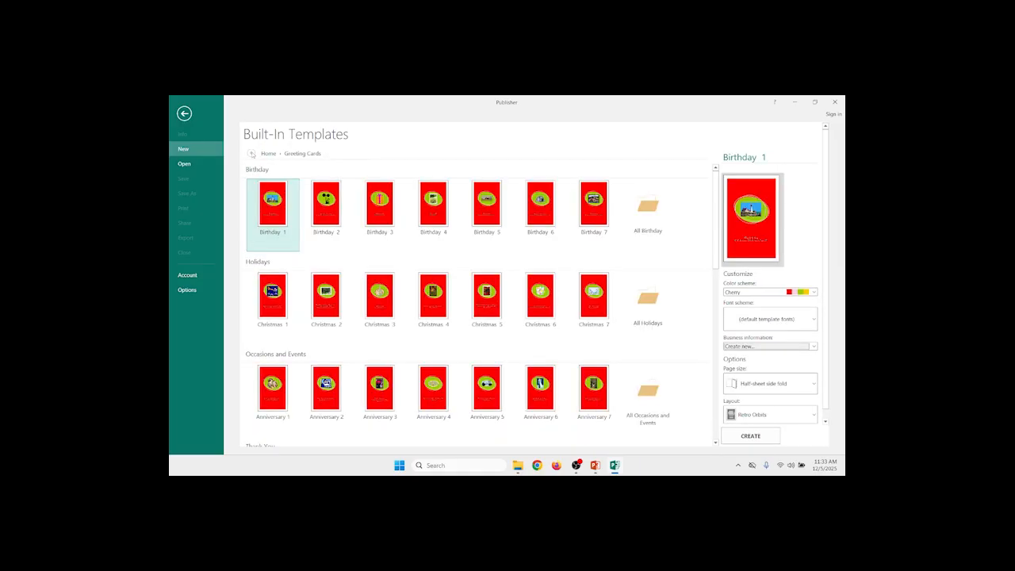
# Create a blank 1/4 Letter Side Fold card, 4.25 x 5.5", with the three missing pages inserted automatically.
pyautogui.scroll(-10, 373, 286)
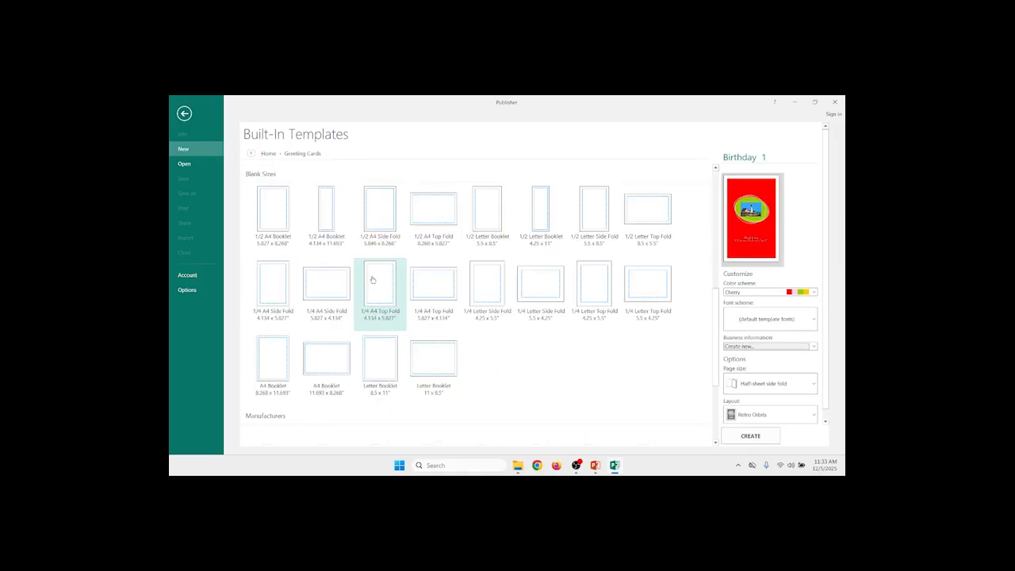
pyautogui.click(492, 286)
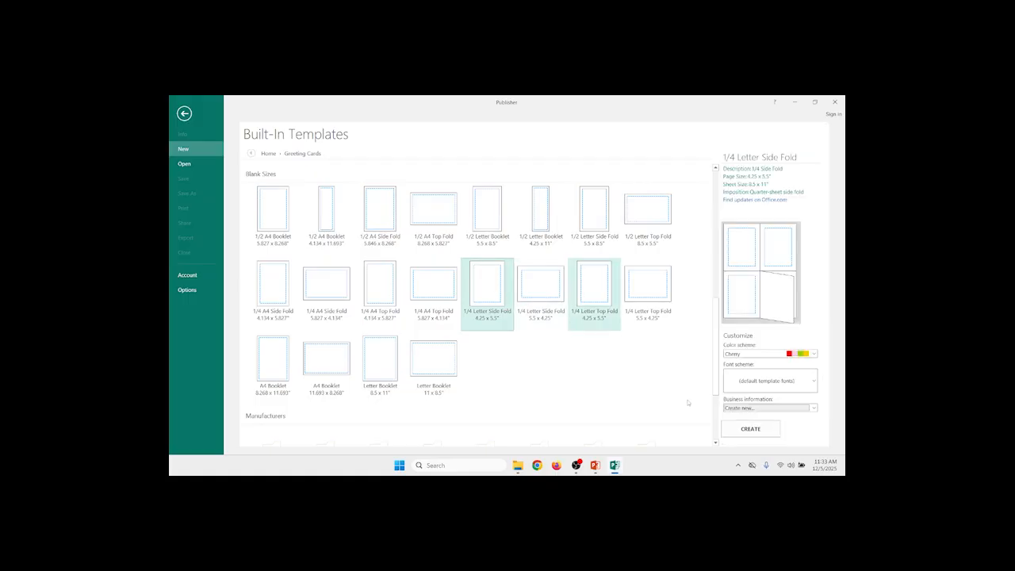
pyautogui.click(750, 429)
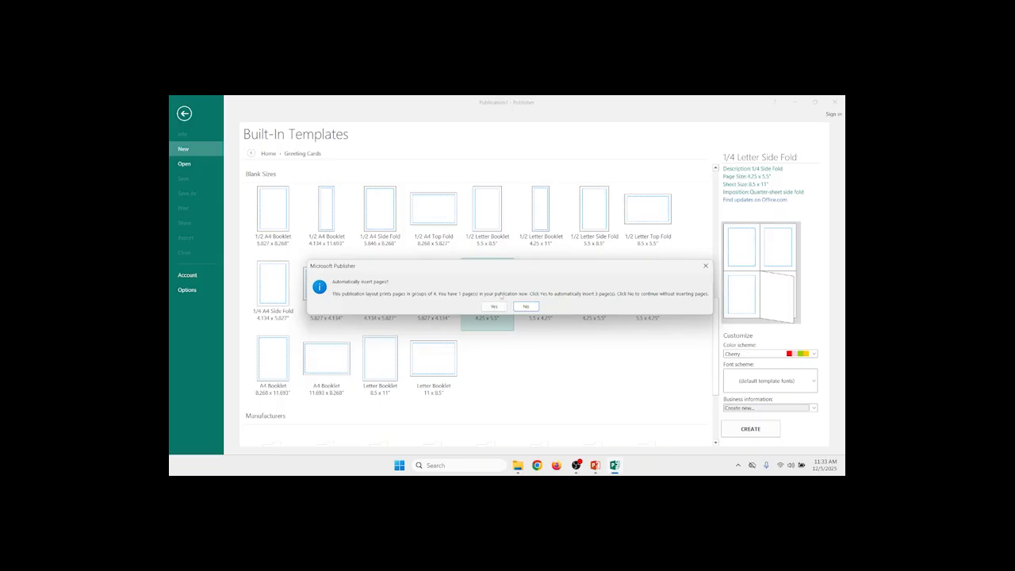
pyautogui.click(493, 307)
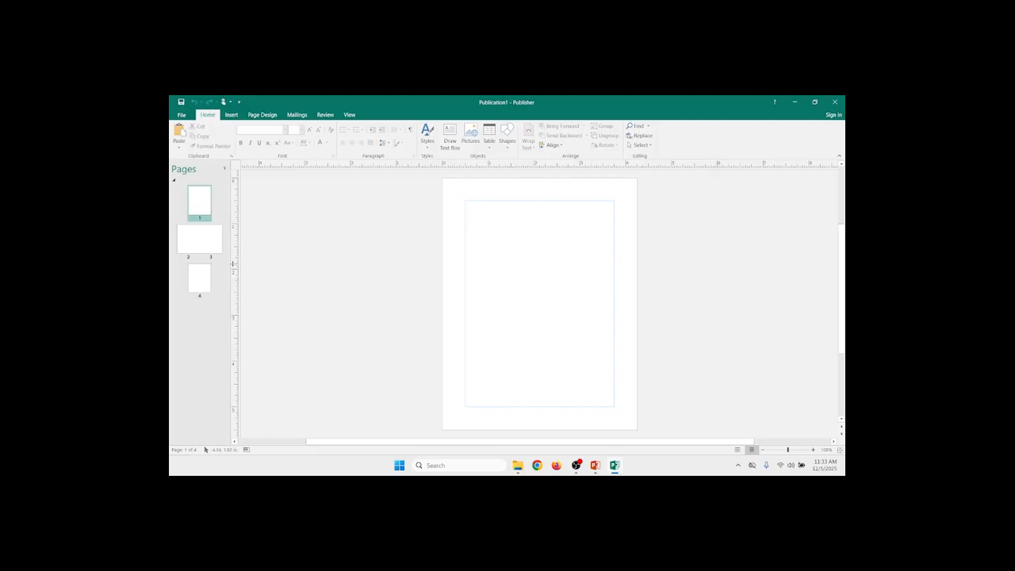
# View the inside spread of pages 2 and 3, the back page 4 and the front page 1.
pyautogui.click(194, 245)
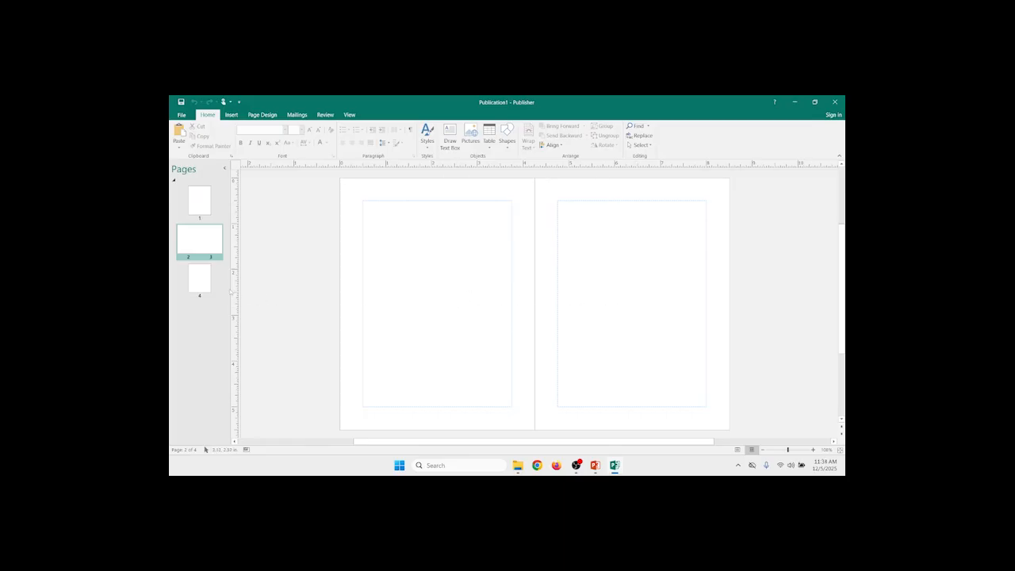
pyautogui.click(199, 279)
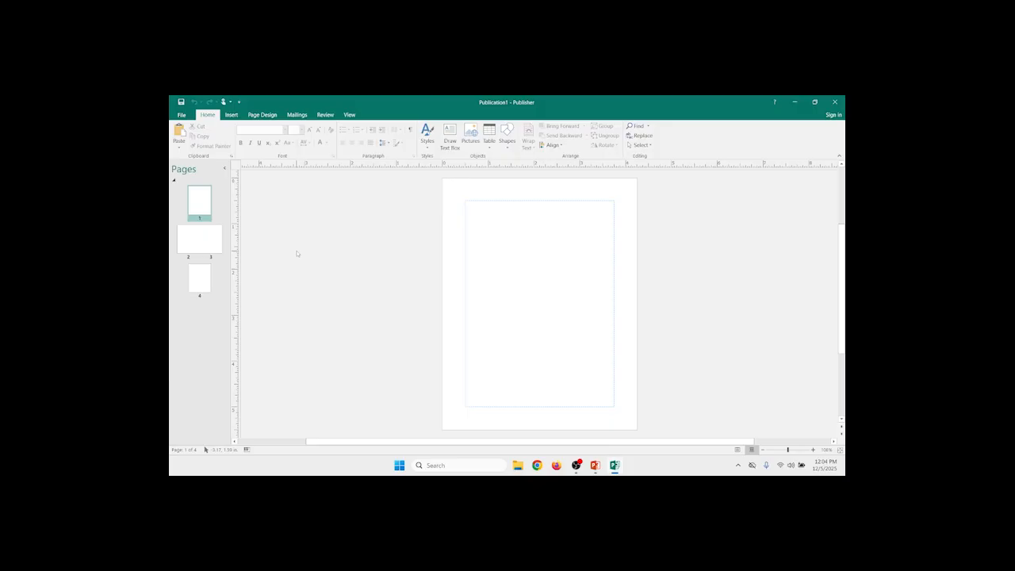
pyautogui.click(201, 203)
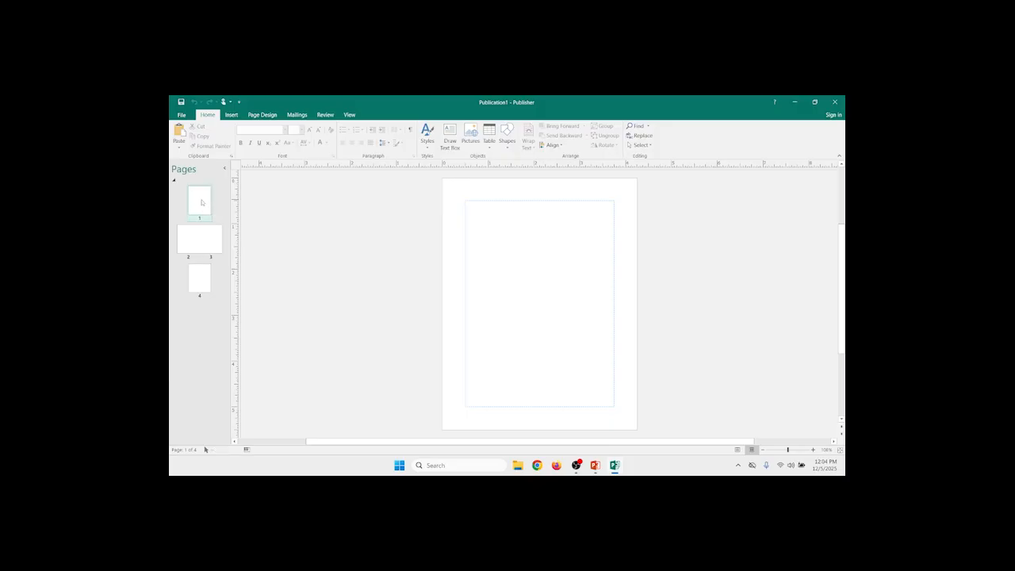
# Apply the Aqua color scheme to the publication and give page 1 the dark blue gradient background with a white vertical center.
pyautogui.click(262, 115)
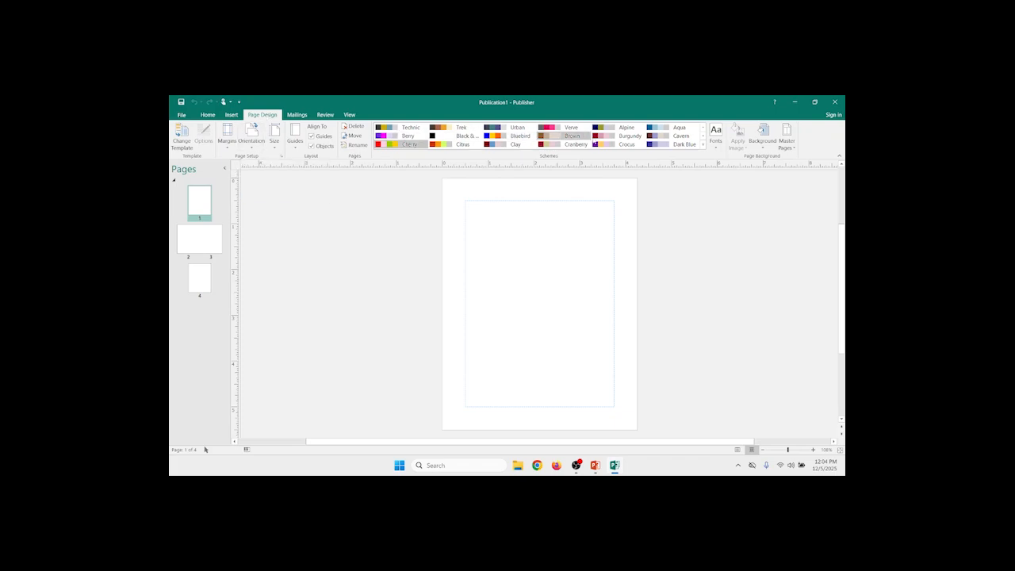
pyautogui.click(762, 136)
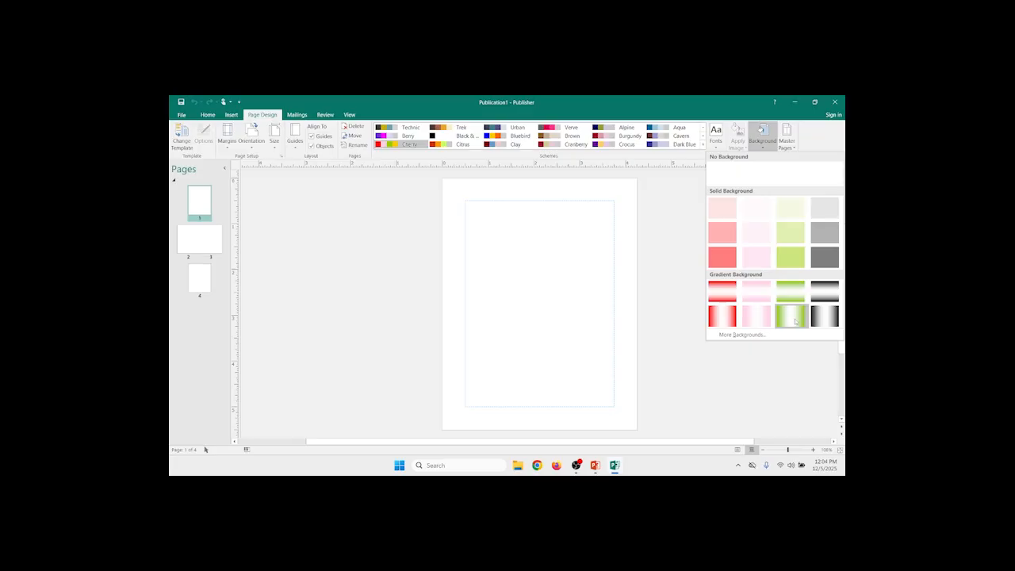
pyautogui.click(677, 200)
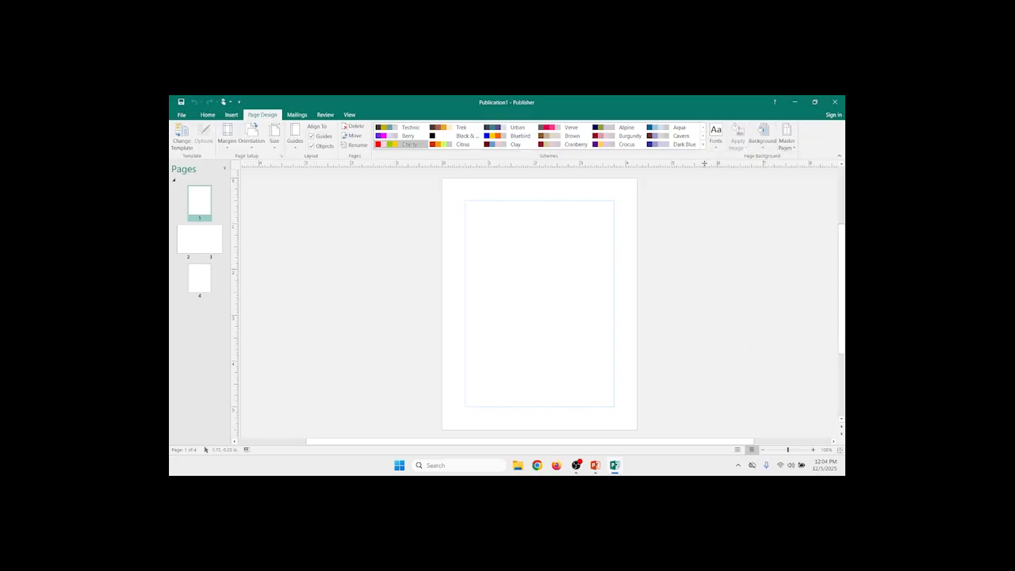
pyautogui.click(703, 145)
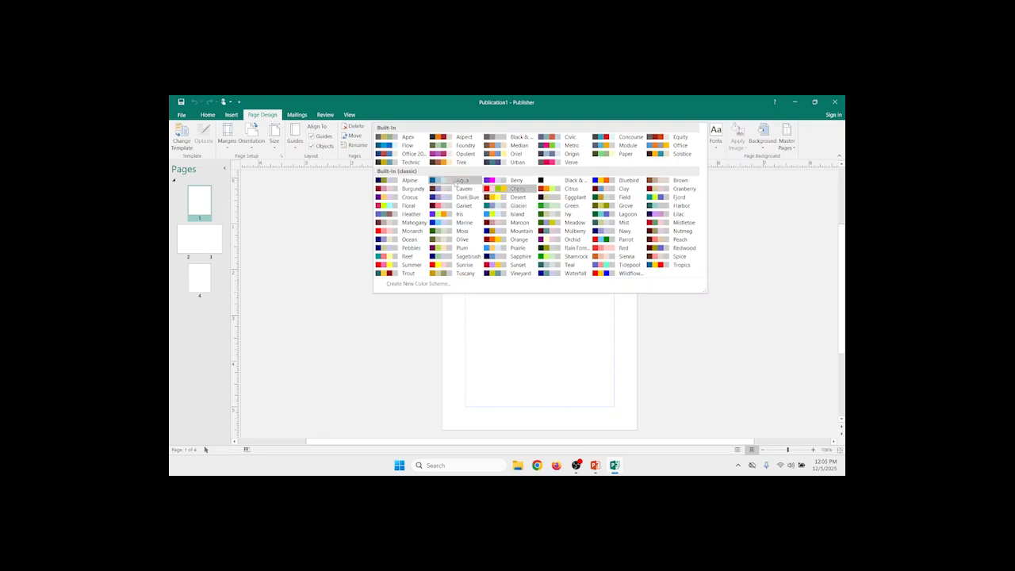
pyautogui.click(456, 181)
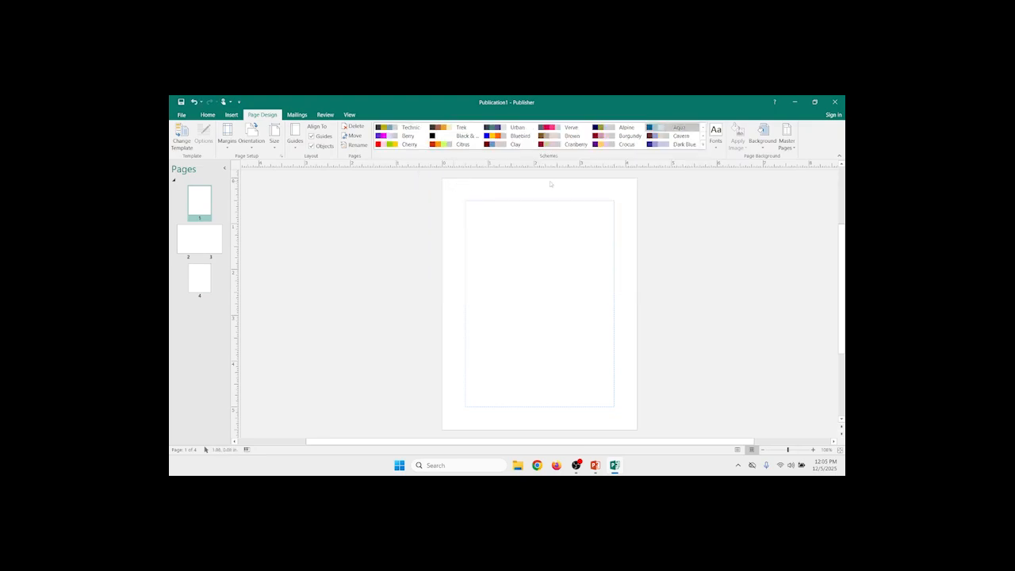
pyautogui.click(763, 142)
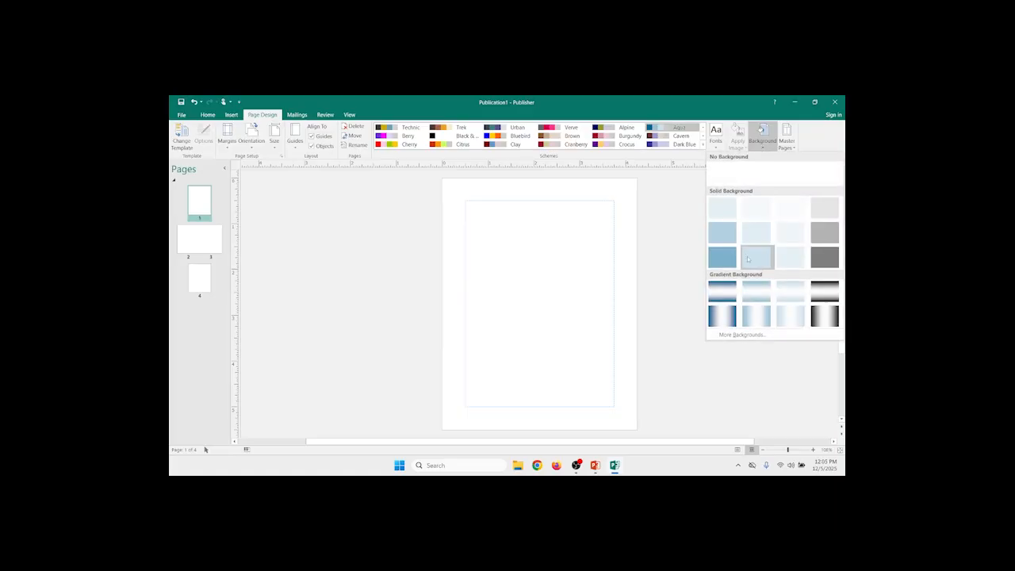
pyautogui.click(725, 315)
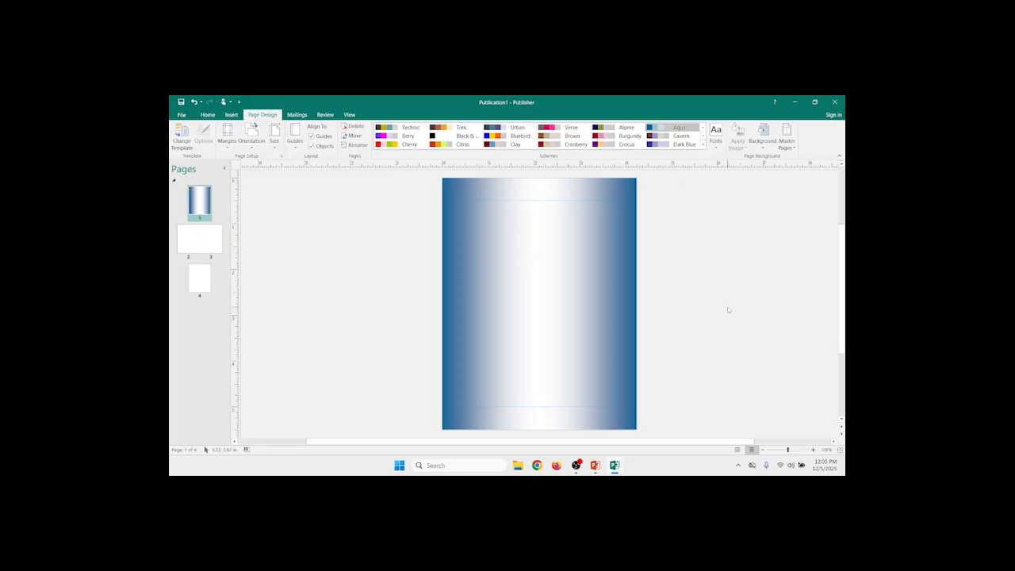
# Switch page 1's background to a solid fill and look through the standard, custom and PANTONE color choices.
pyautogui.click(765, 147)
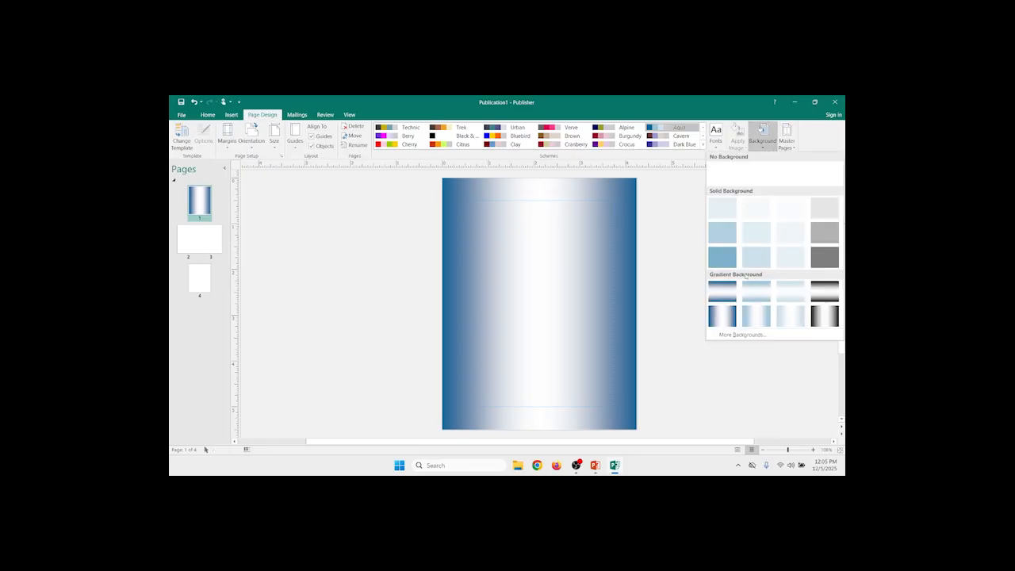
pyautogui.click(737, 335)
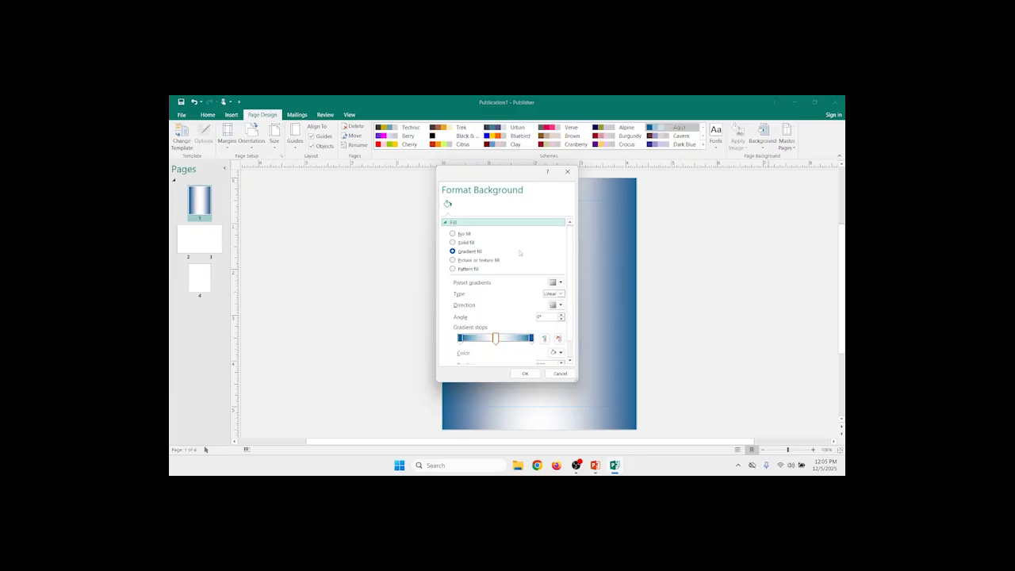
pyautogui.click(464, 235)
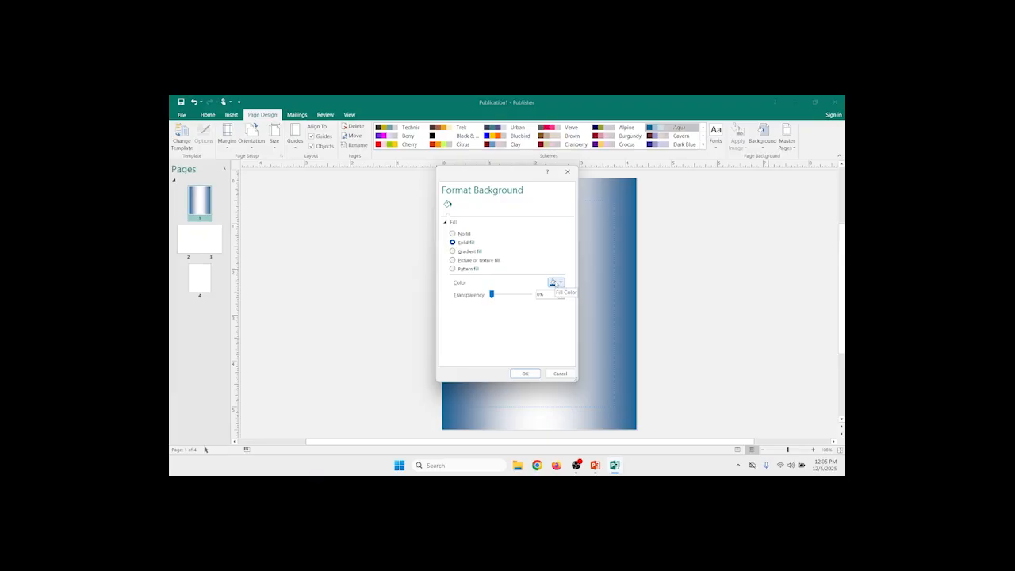
pyautogui.click(554, 282)
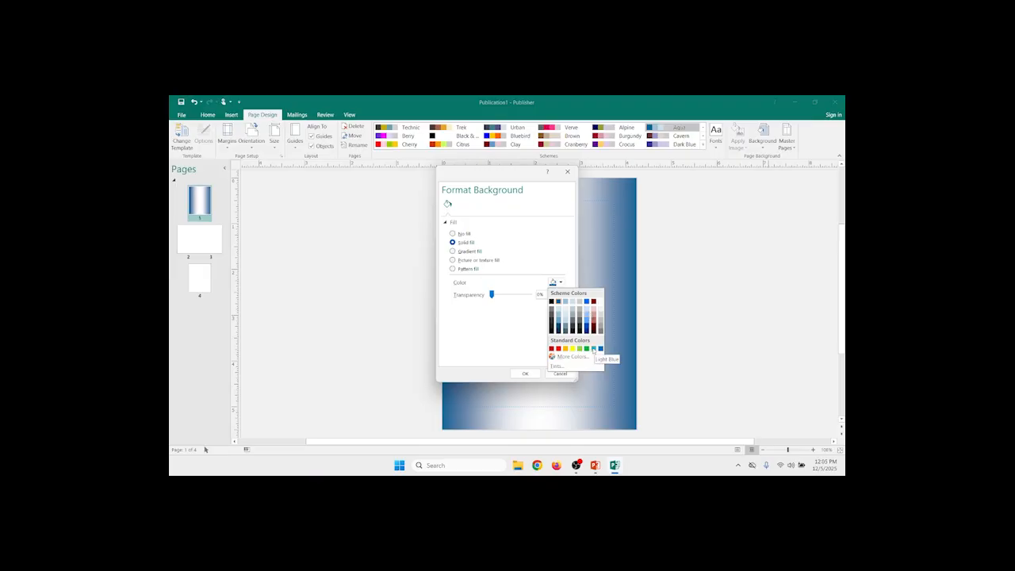
pyautogui.click(567, 357)
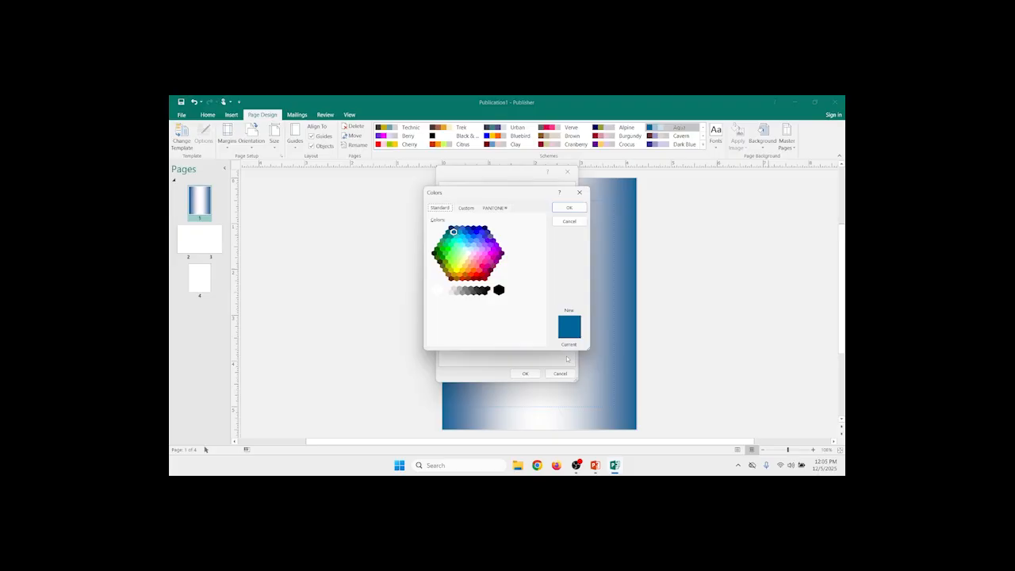
pyautogui.click(467, 208)
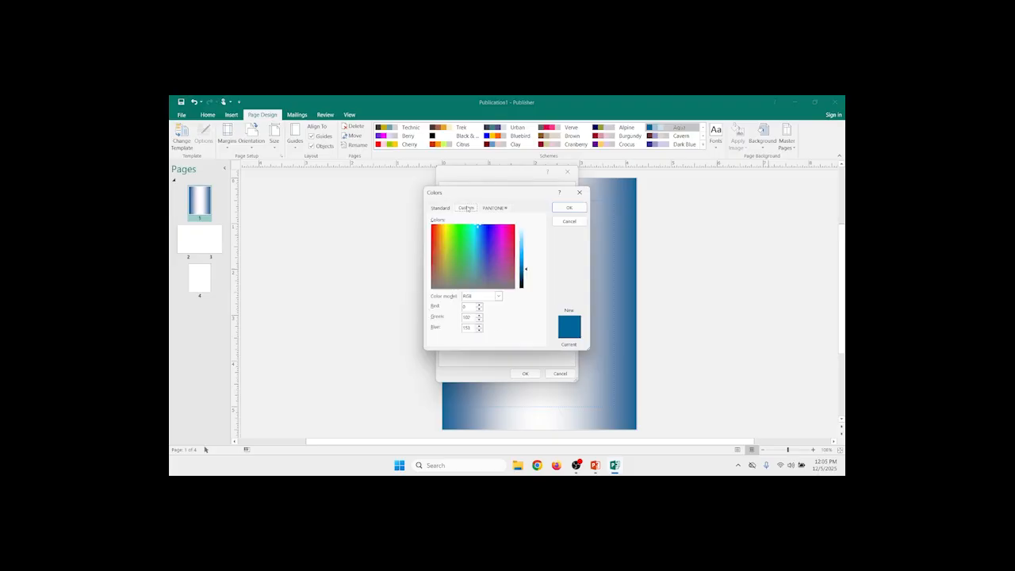
pyautogui.click(493, 208)
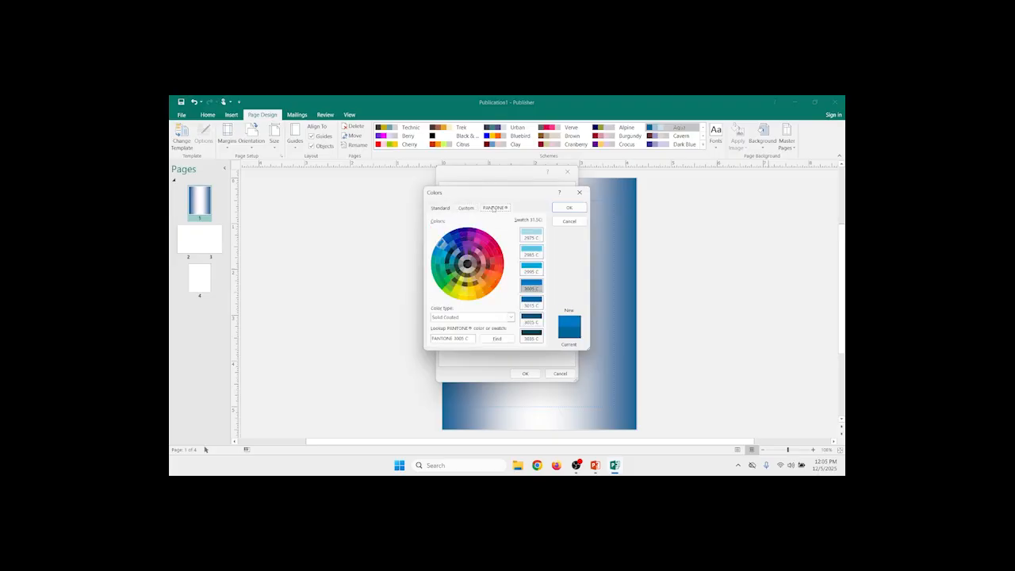
# Mix a custom light orange color and apply it as page 1's solid background.
pyautogui.click(466, 208)
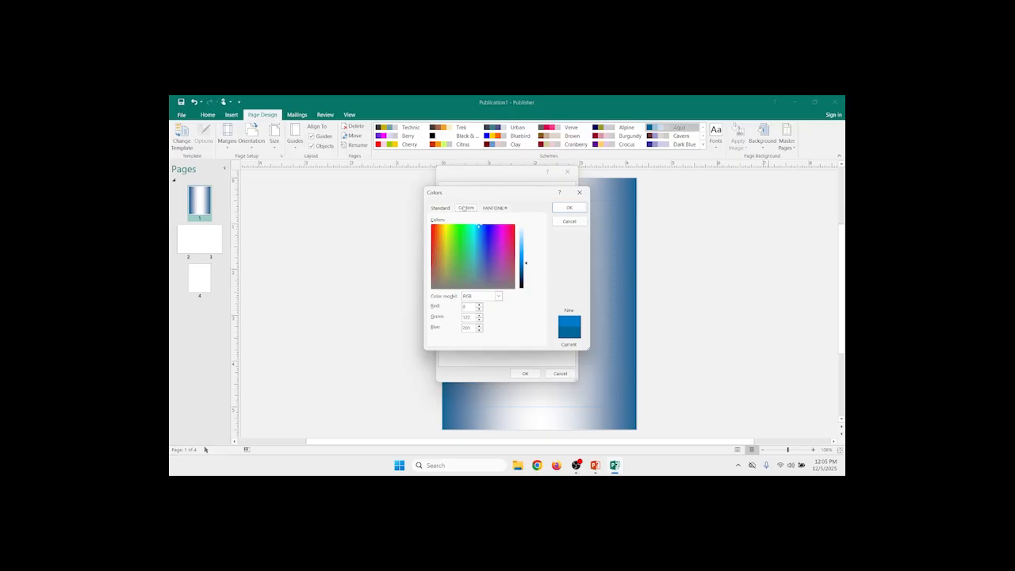
pyautogui.click(440, 245)
pyautogui.moveTo(527, 263)
pyautogui.mouseDown()
pyautogui.moveTo(527, 281)
pyautogui.moveTo(525, 245)
pyautogui.mouseUp()
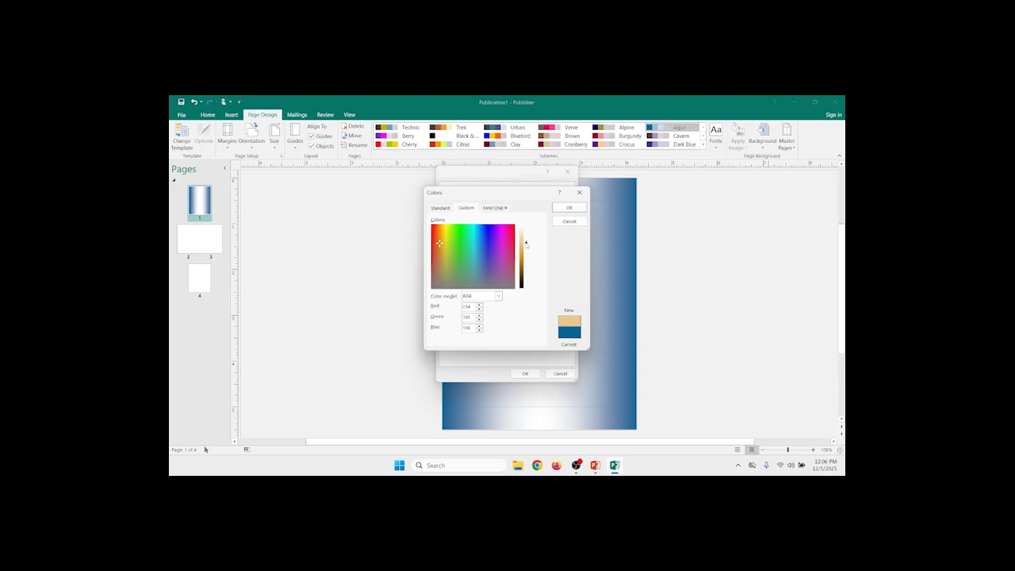
pyautogui.click(568, 208)
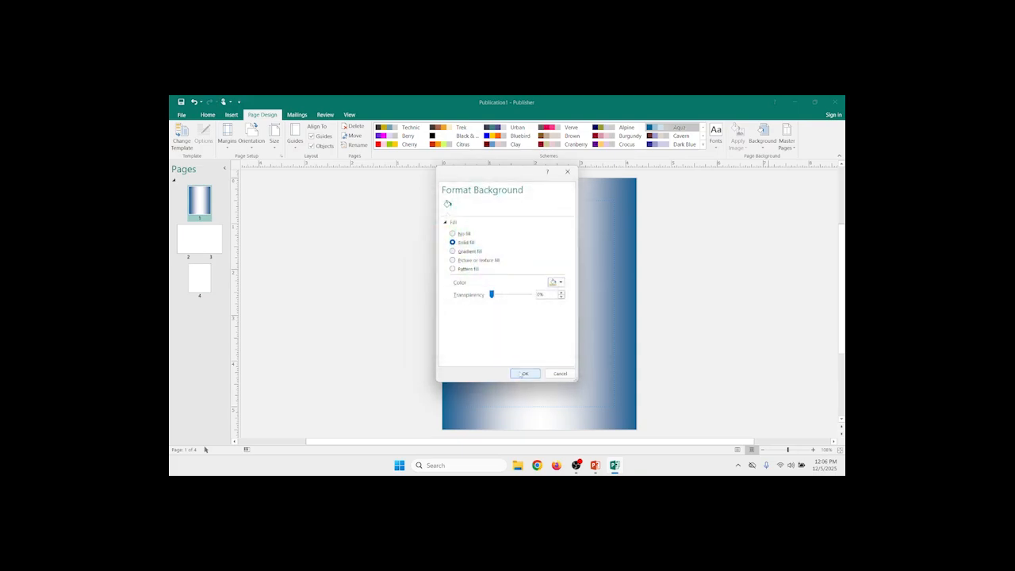
pyautogui.click(522, 373)
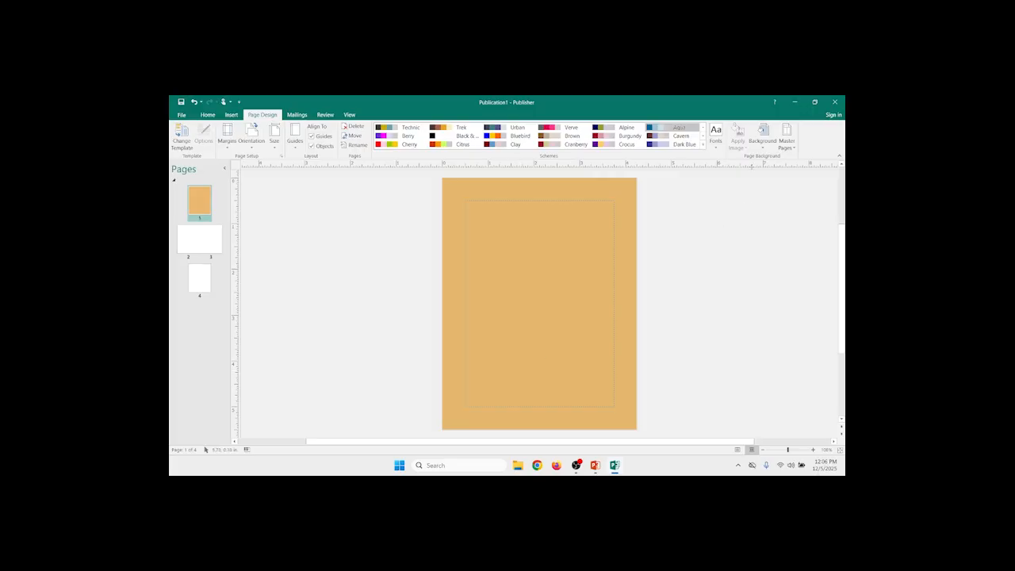
# Switch page 1's background to a gradient fill and look through the preset gradient, type and direction options.
pyautogui.click(762, 136)
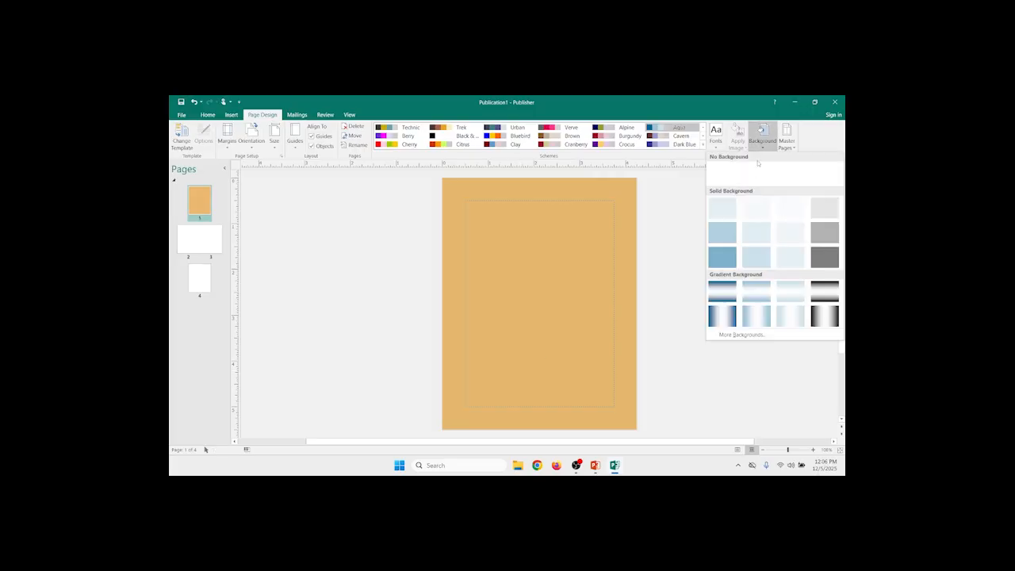
pyautogui.click(750, 334)
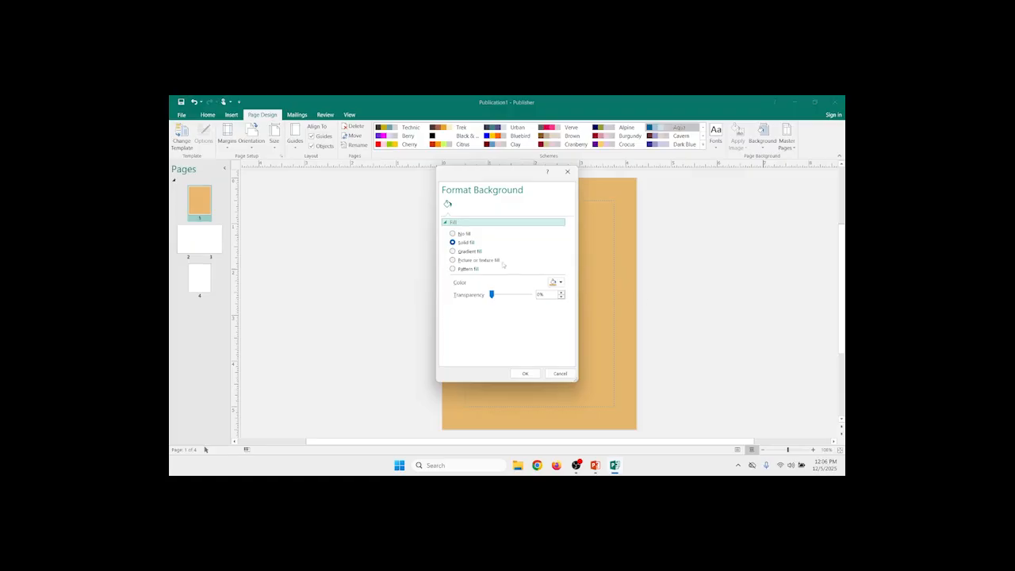
pyautogui.click(453, 250)
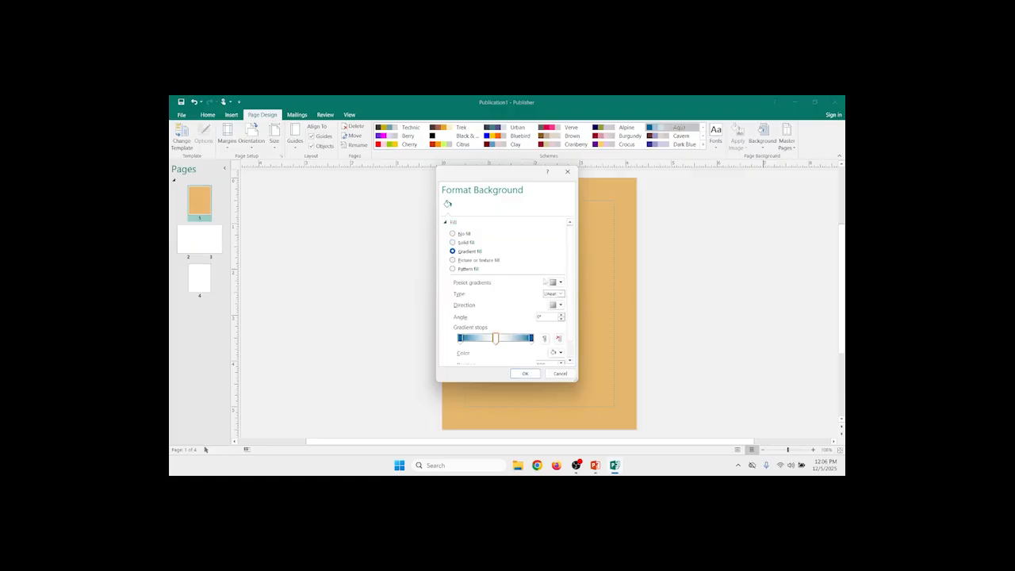
pyautogui.click(557, 282)
pyautogui.click(558, 283)
pyautogui.click(558, 294)
pyautogui.click(558, 302)
pyautogui.click(561, 305)
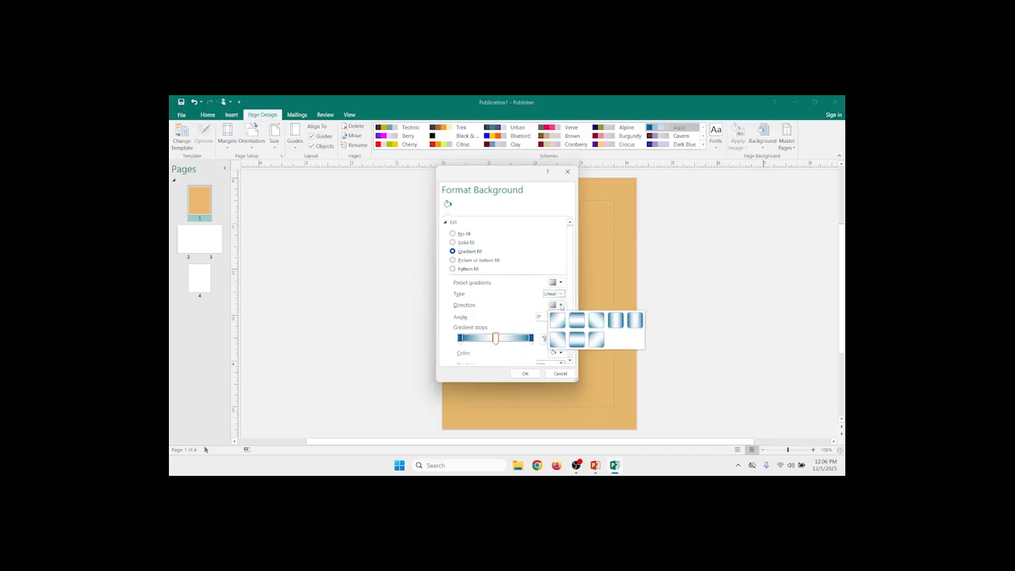
pyautogui.click(561, 306)
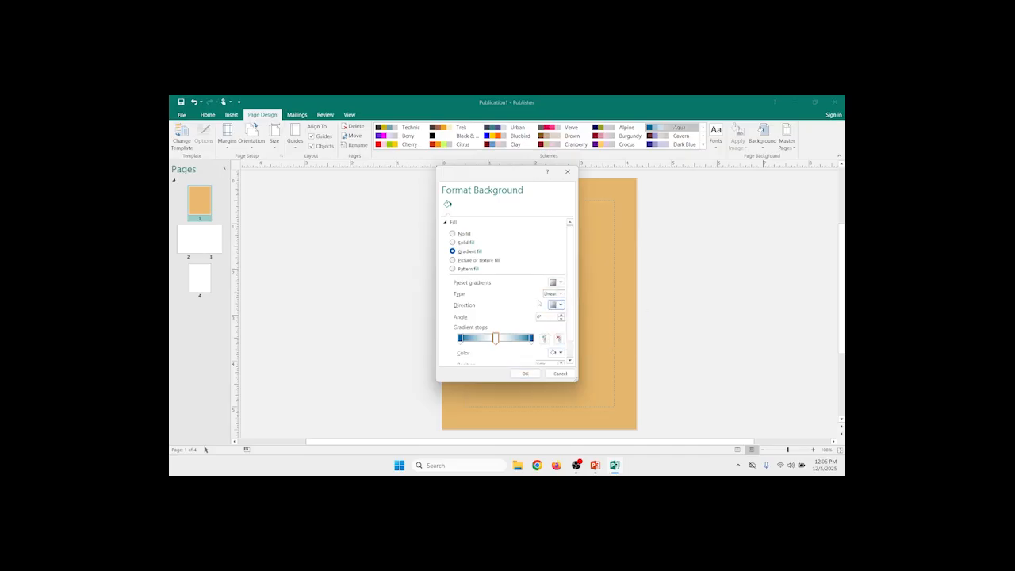
# Set the color of the first gradient stop, at position 0%, to the standard red.
pyautogui.scroll(-1, 538, 302)
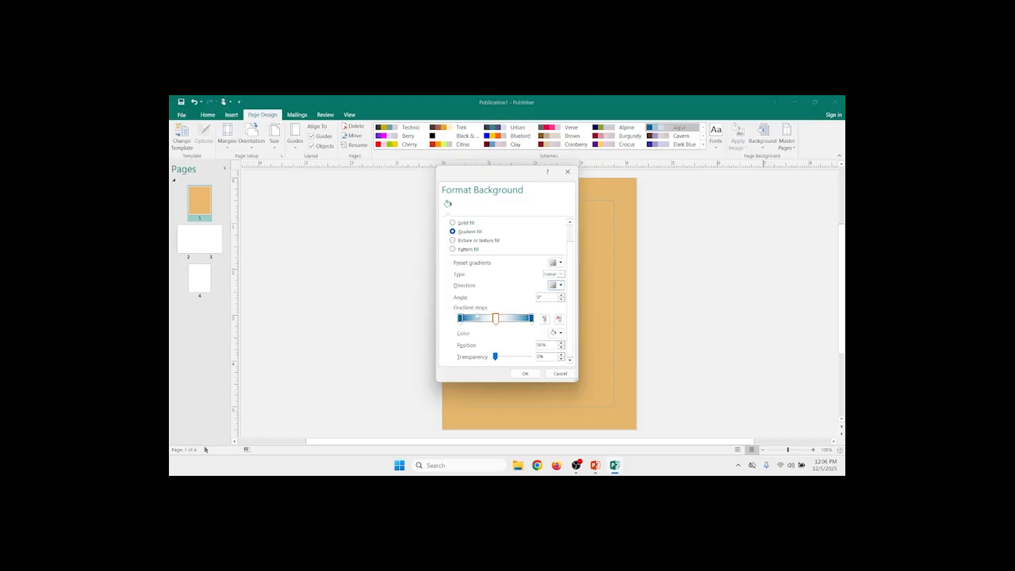
pyautogui.click(460, 318)
pyautogui.click(557, 333)
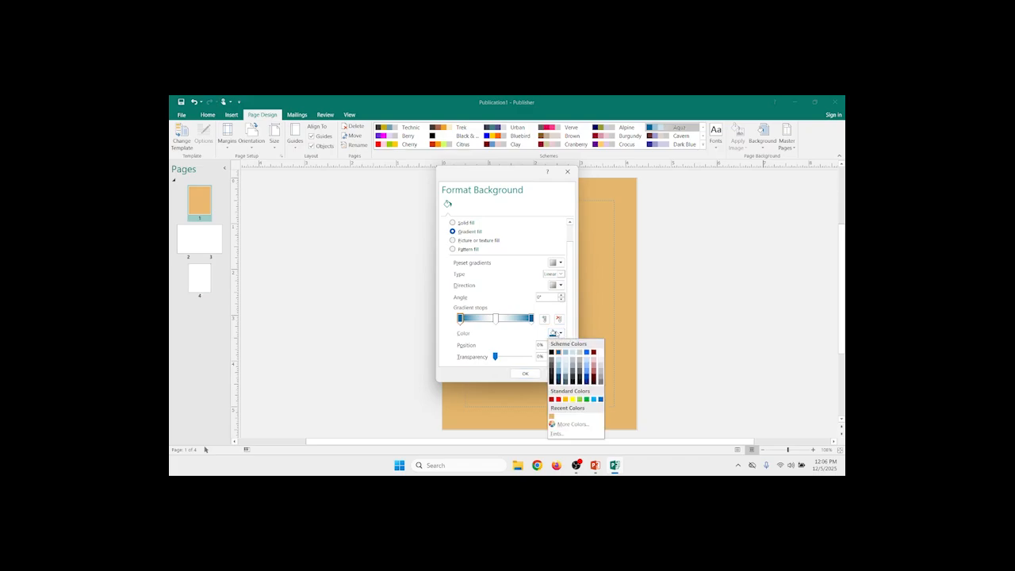
pyautogui.click(558, 399)
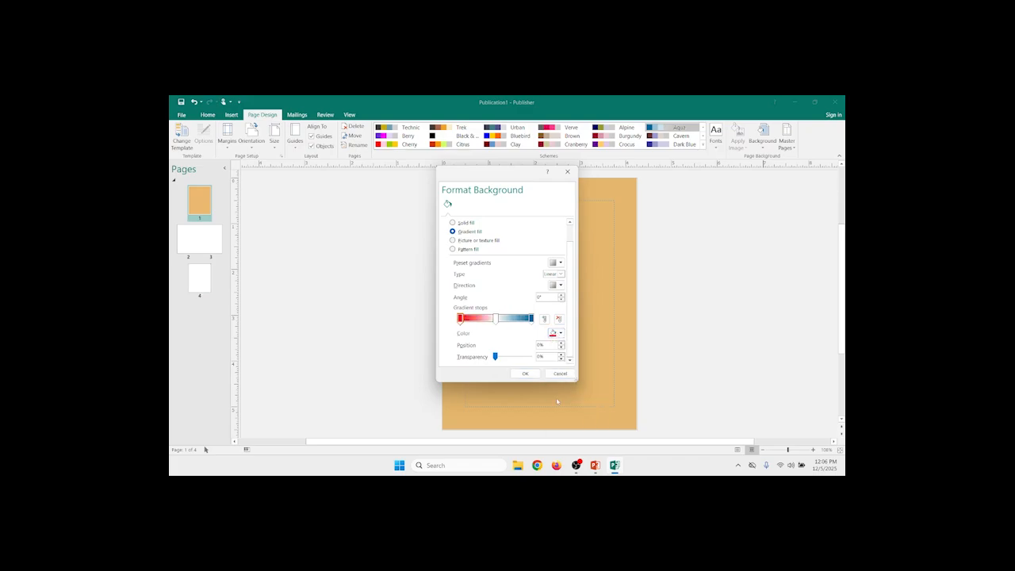
# Replace the white middle gradient stop with a new yellow stop at 50% and apply the gradient to page 1.
pyautogui.click(496, 318)
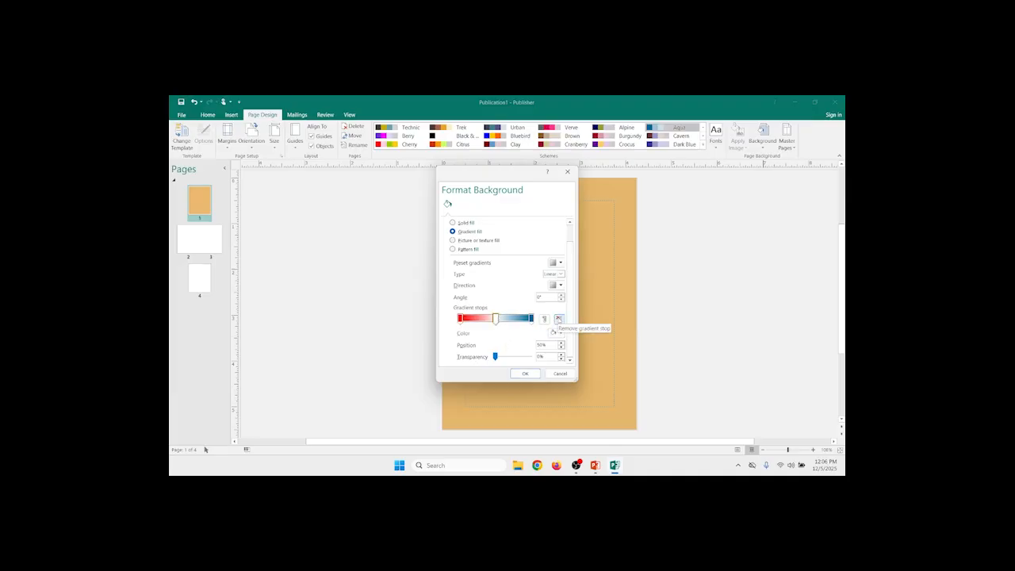
pyautogui.click(558, 319)
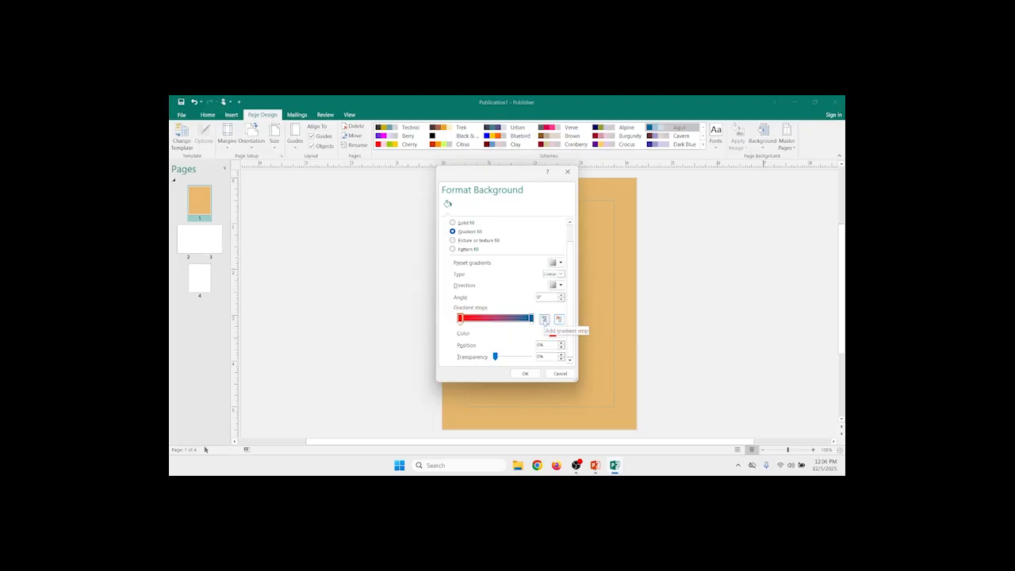
pyautogui.click(544, 320)
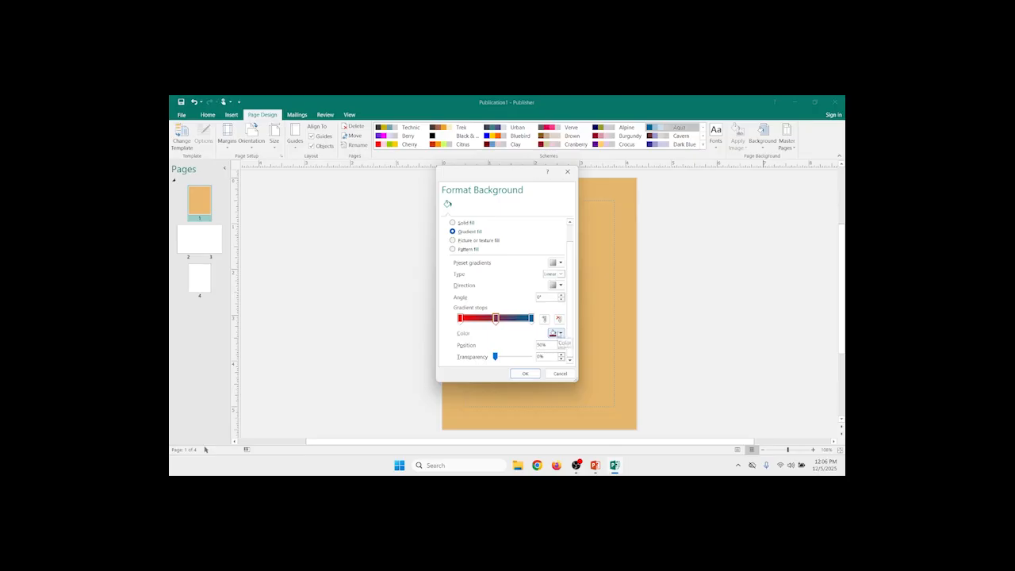
pyautogui.click(559, 334)
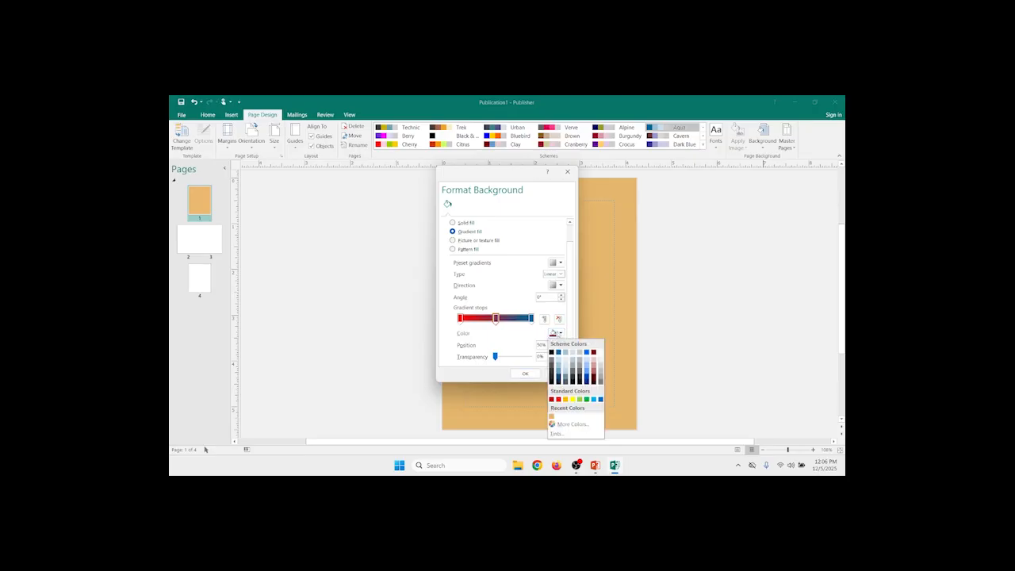
pyautogui.click(573, 400)
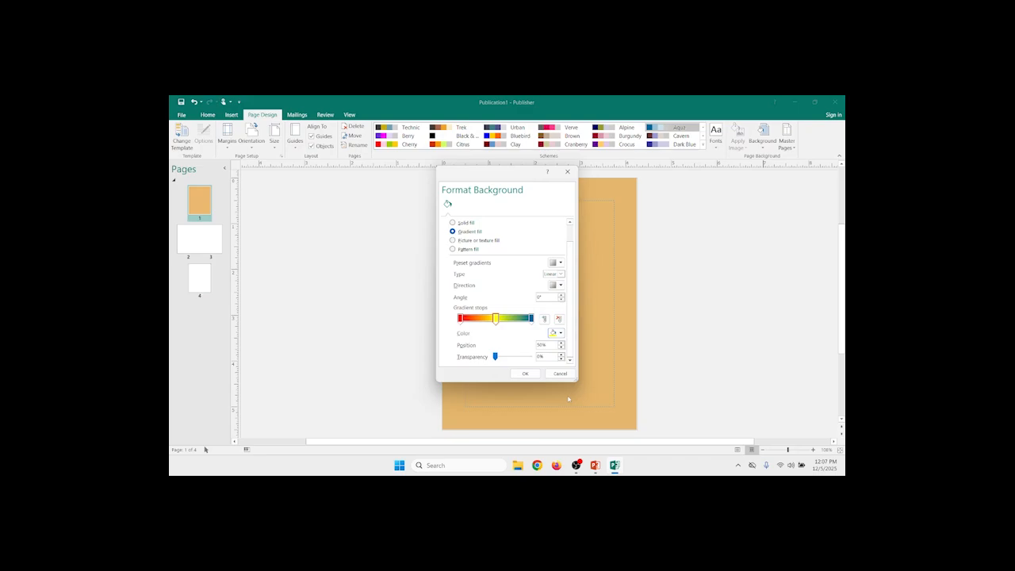
pyautogui.click(525, 374)
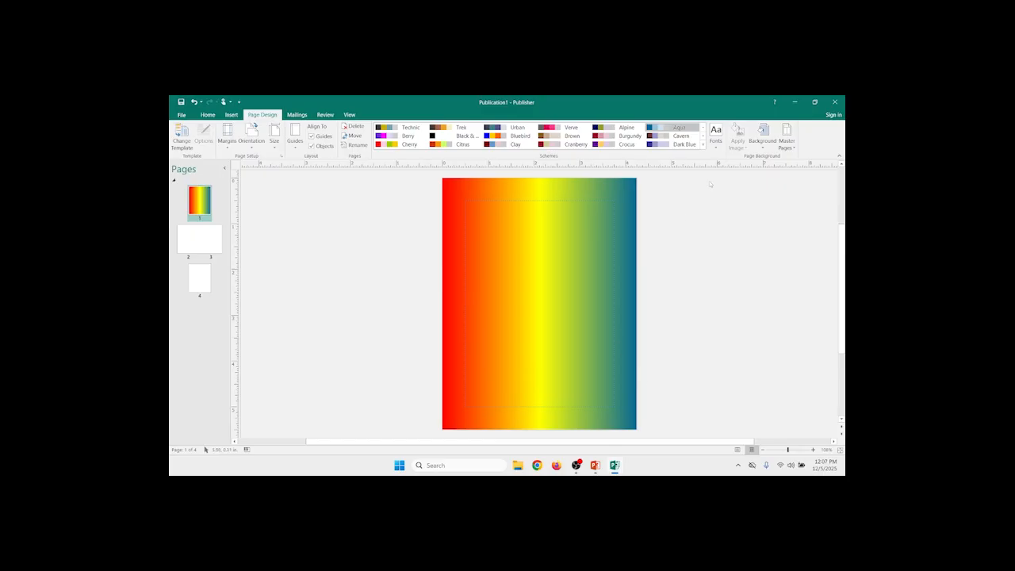
# Reopen page 1's background formatting, choose the picture or texture fill and look through the available textures.
pyautogui.click(771, 146)
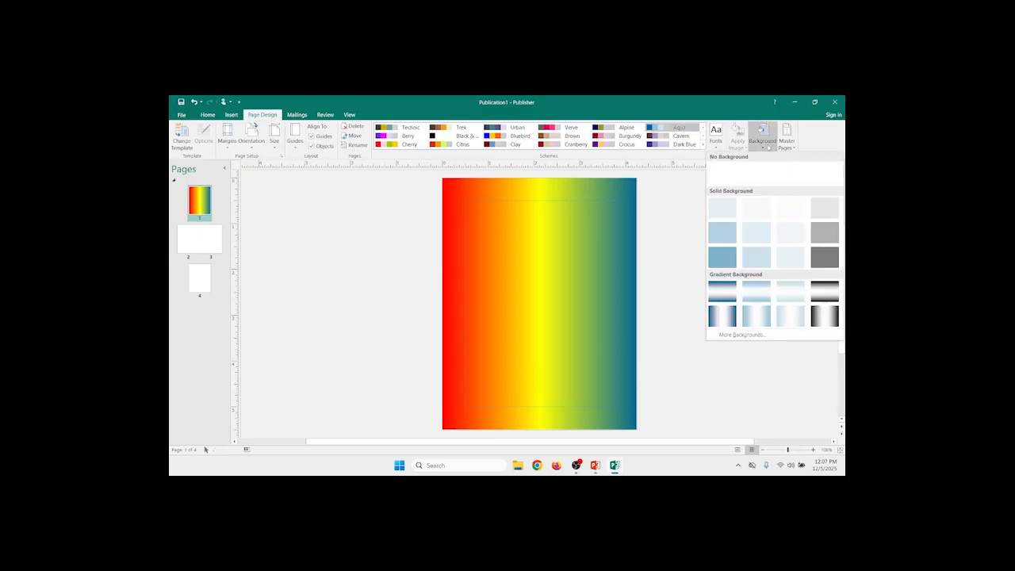
pyautogui.click(738, 334)
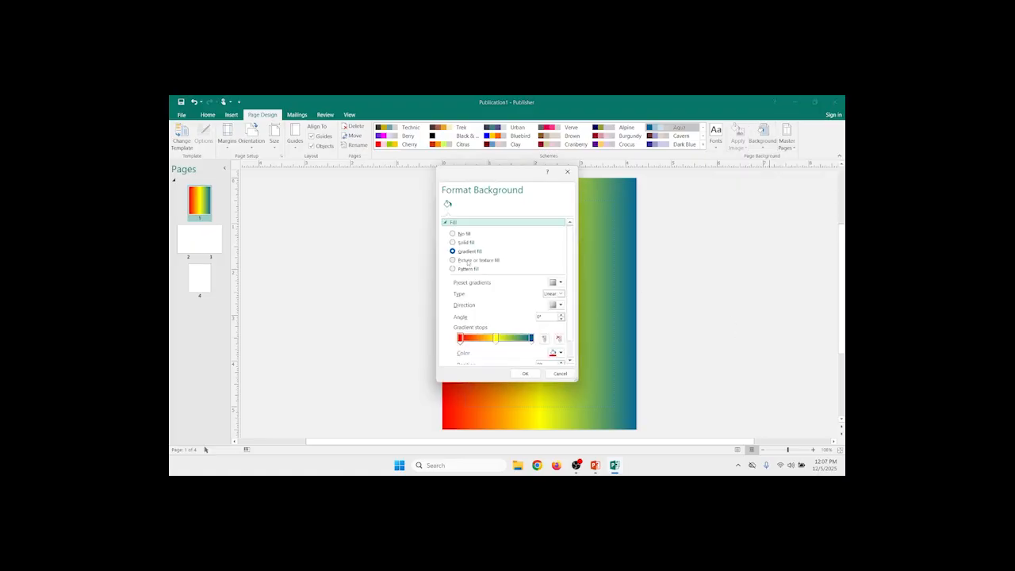
pyautogui.click(453, 260)
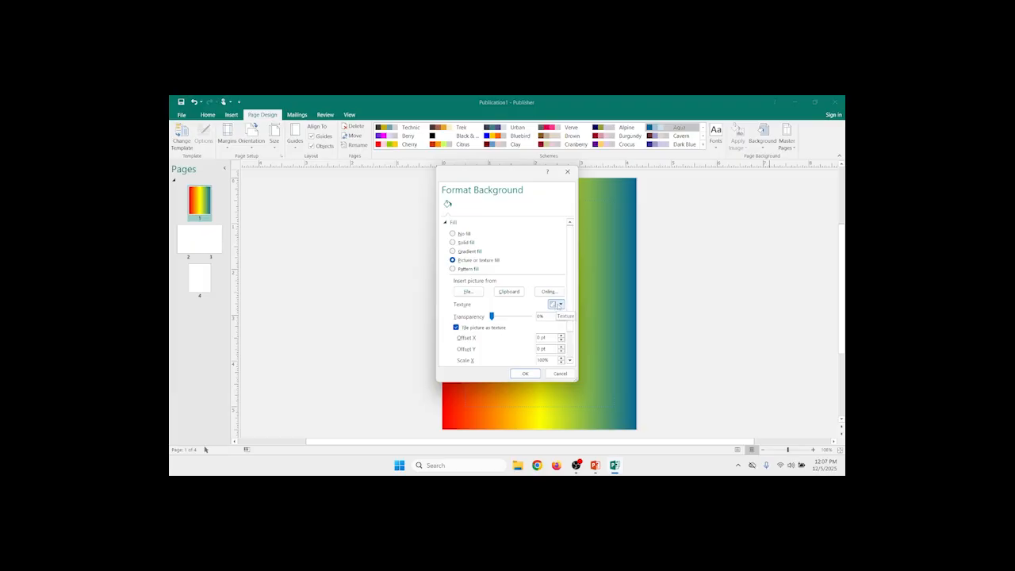
pyautogui.click(560, 305)
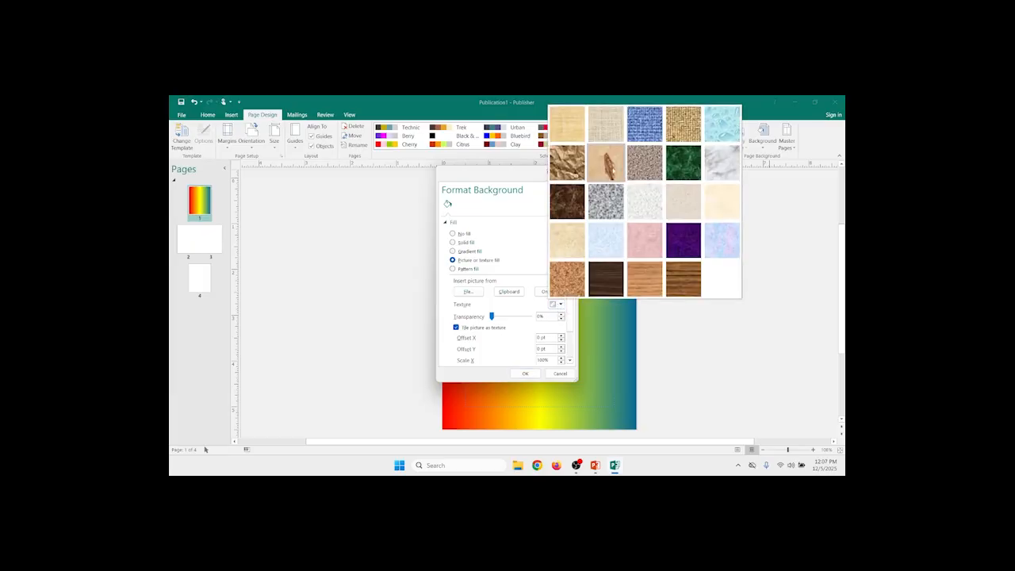
pyautogui.click(487, 272)
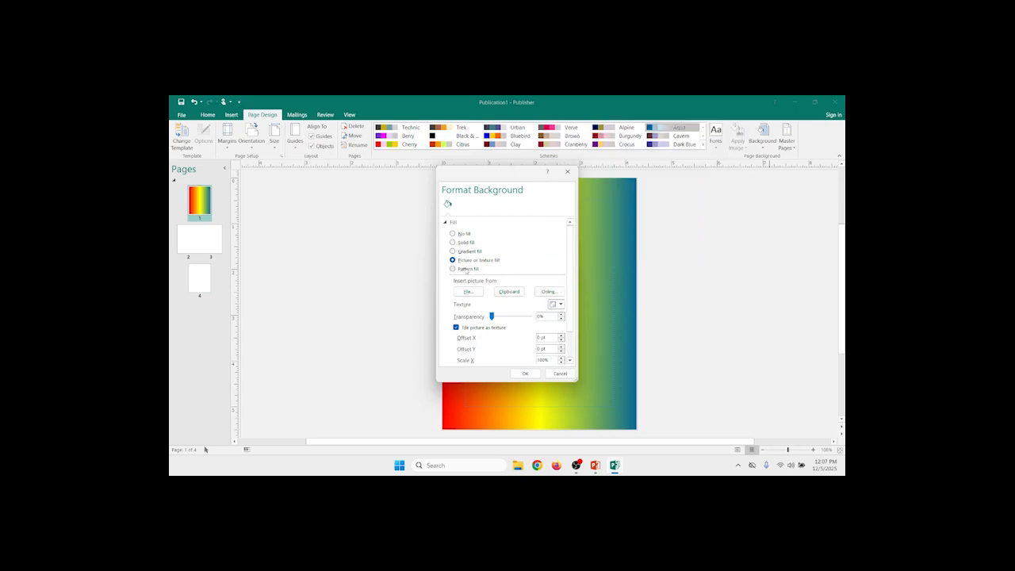
# Fill page 1's background with the first pattern in the seventh row, using a yellow foreground and a green background.
pyautogui.click(467, 269)
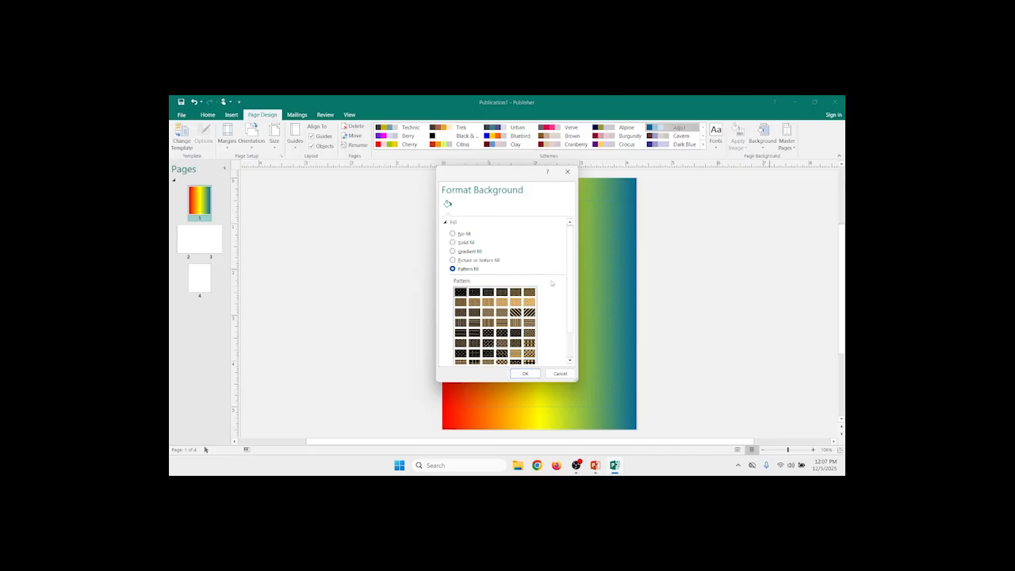
pyautogui.scroll(-2, 552, 282)
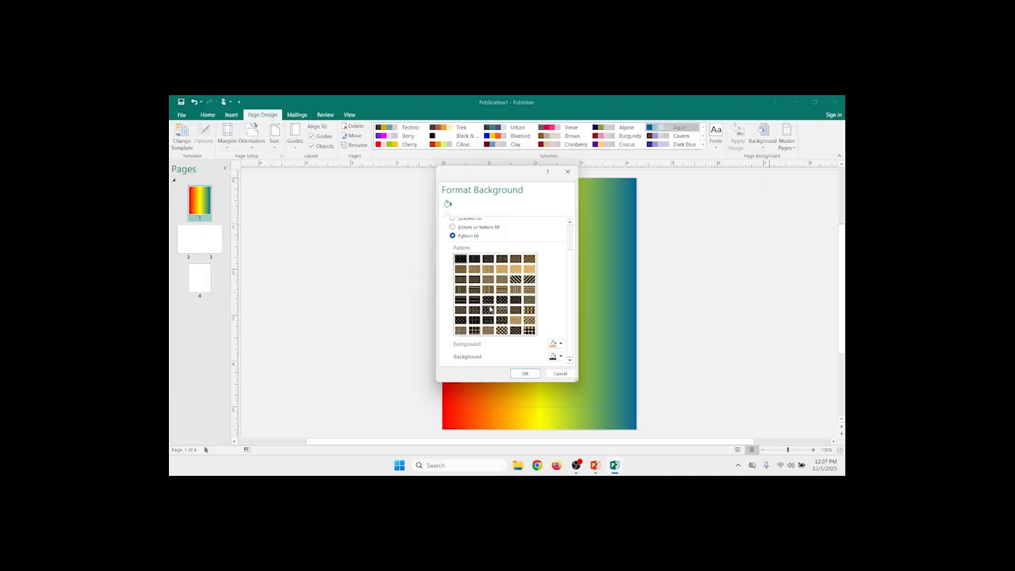
pyautogui.click(461, 320)
pyautogui.click(560, 344)
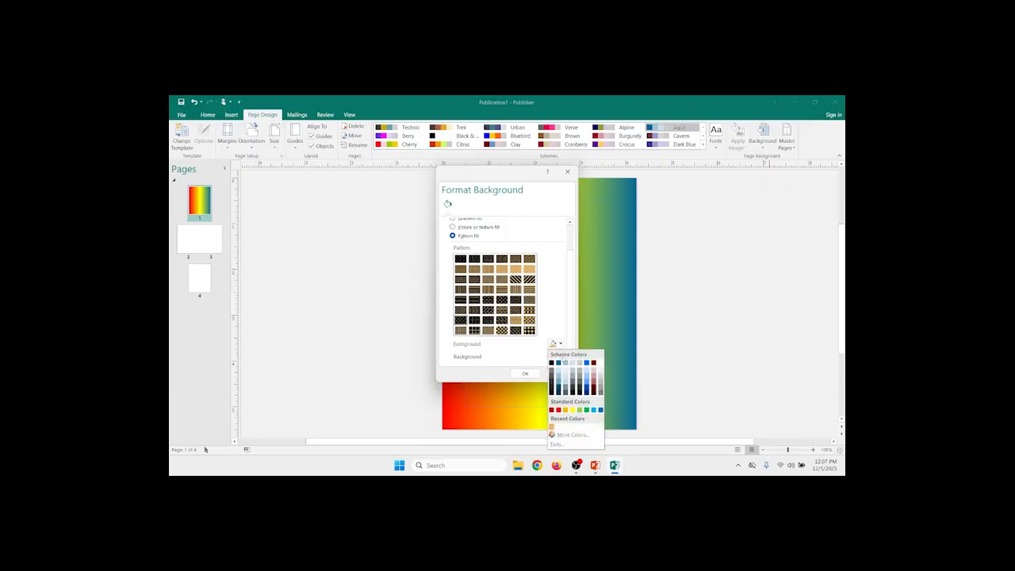
pyautogui.click(573, 409)
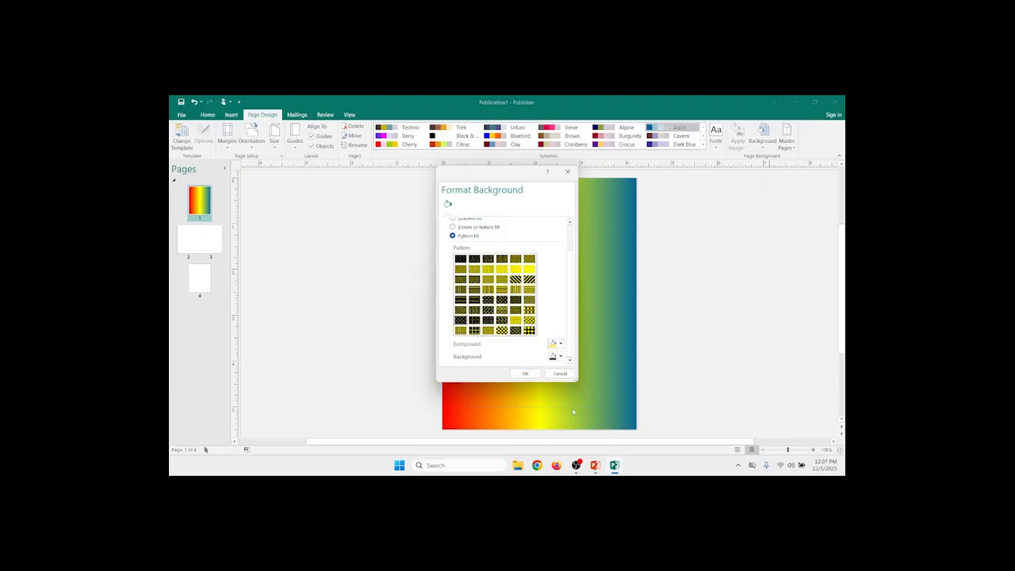
pyautogui.click(559, 356)
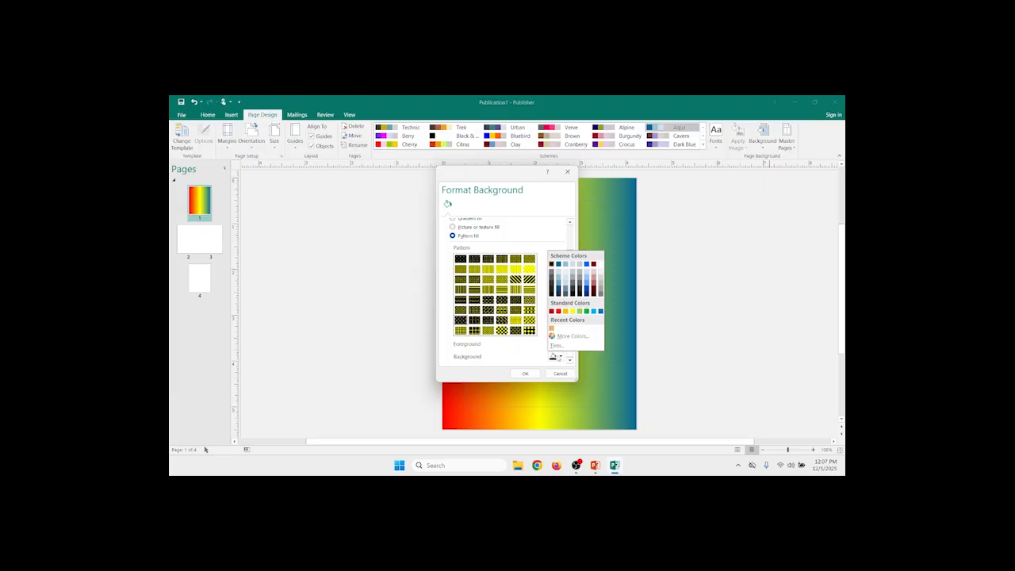
pyautogui.click(586, 311)
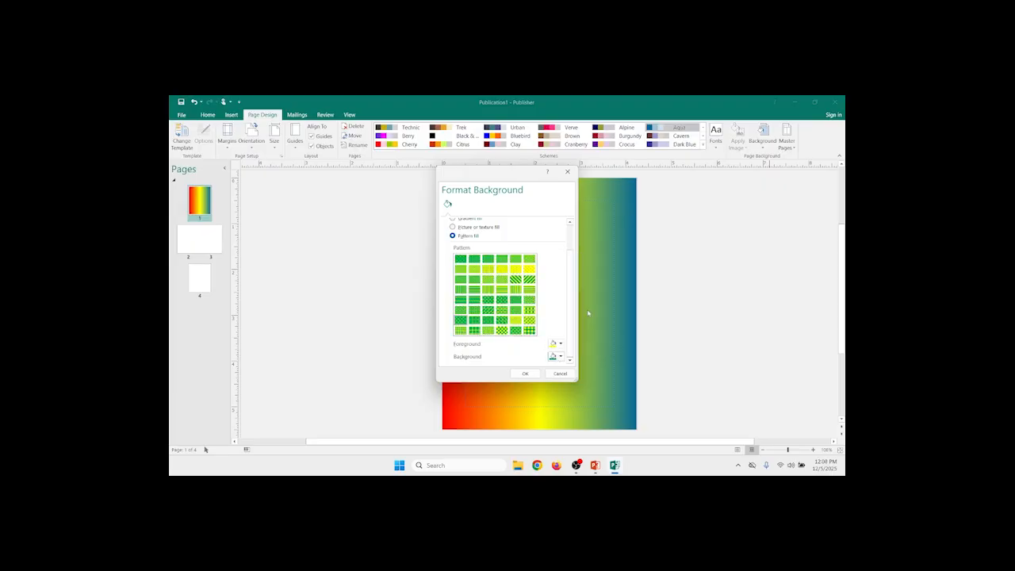
pyautogui.click(524, 374)
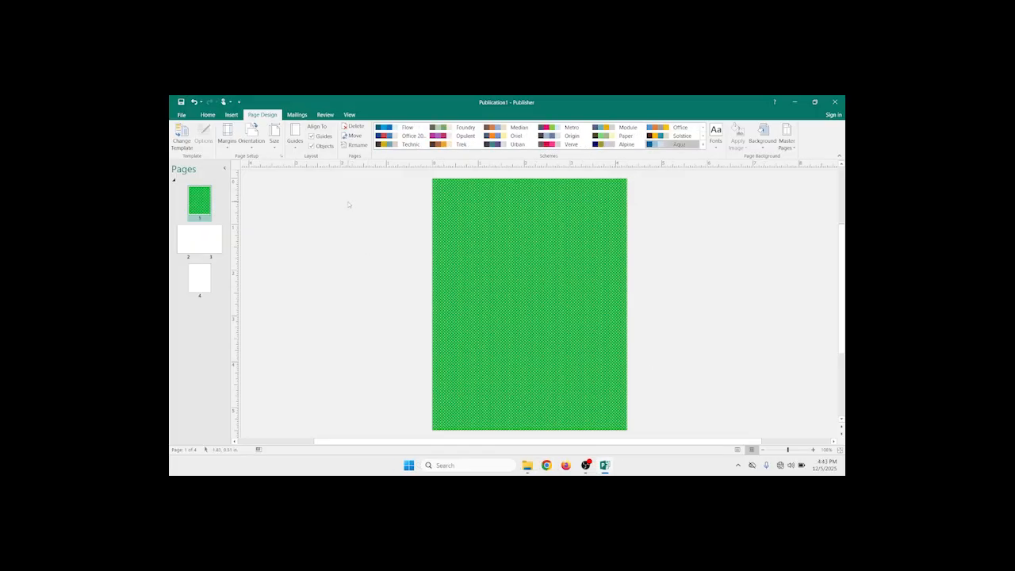
# Insert the family picture from the Desktop folder class Mailing Labels onto page 1 and move it slightly upward.
pyautogui.click(230, 115)
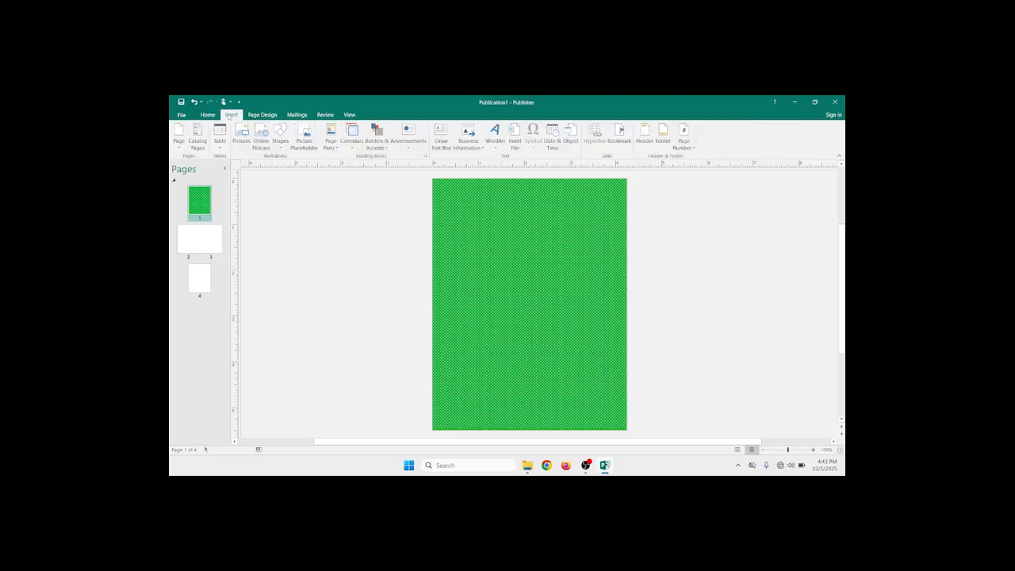
pyautogui.click(240, 132)
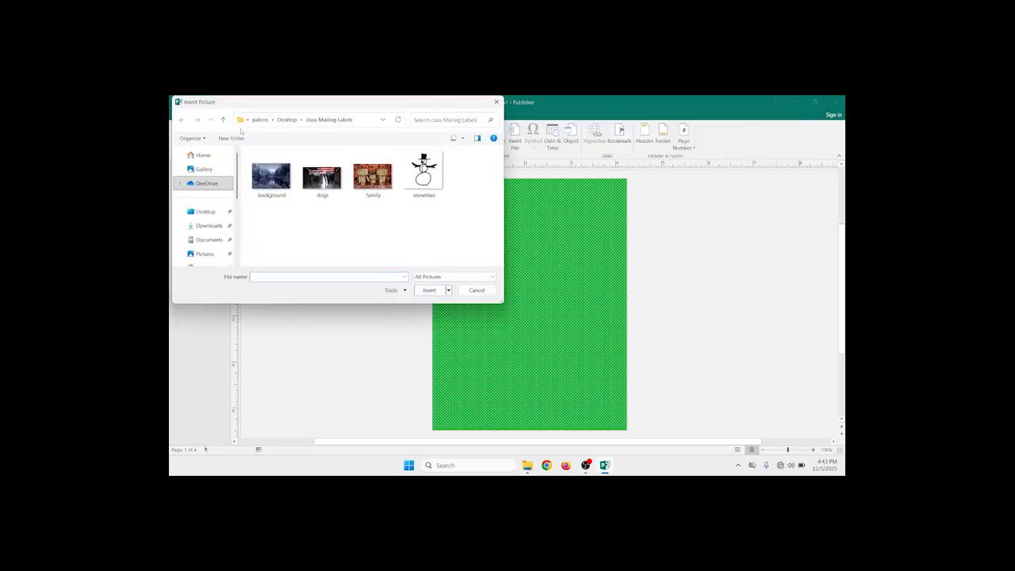
pyautogui.click(206, 211)
pyautogui.doubleClick(270, 165)
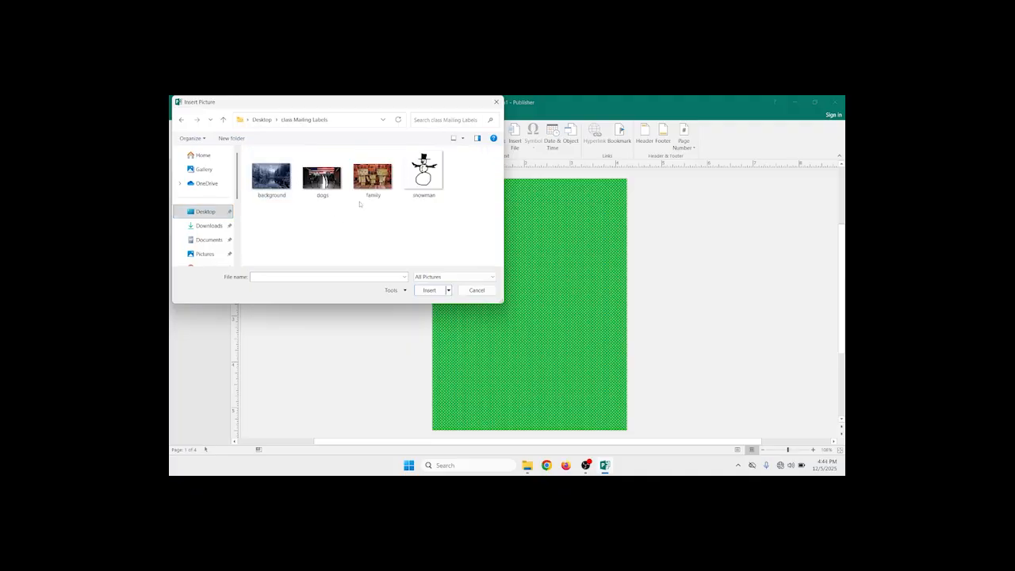
pyautogui.click(376, 179)
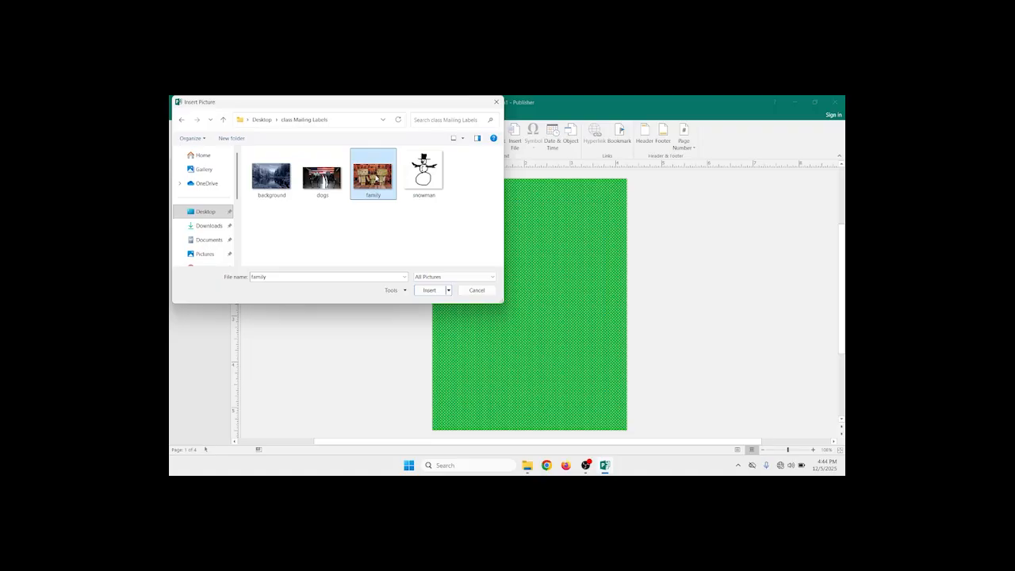
pyautogui.click(428, 290)
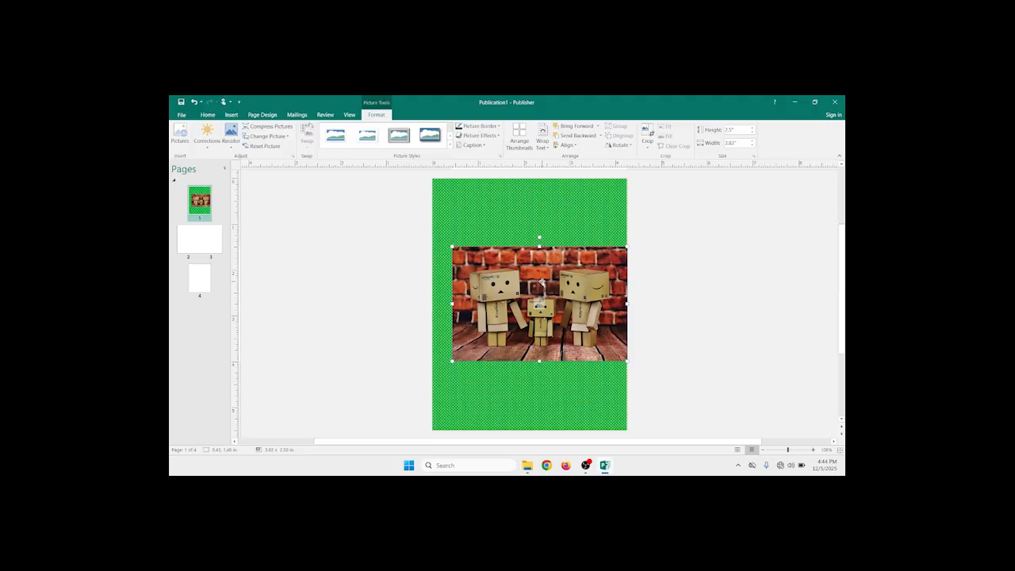
pyautogui.moveTo(543, 282); pyautogui.dragTo(588, 330)
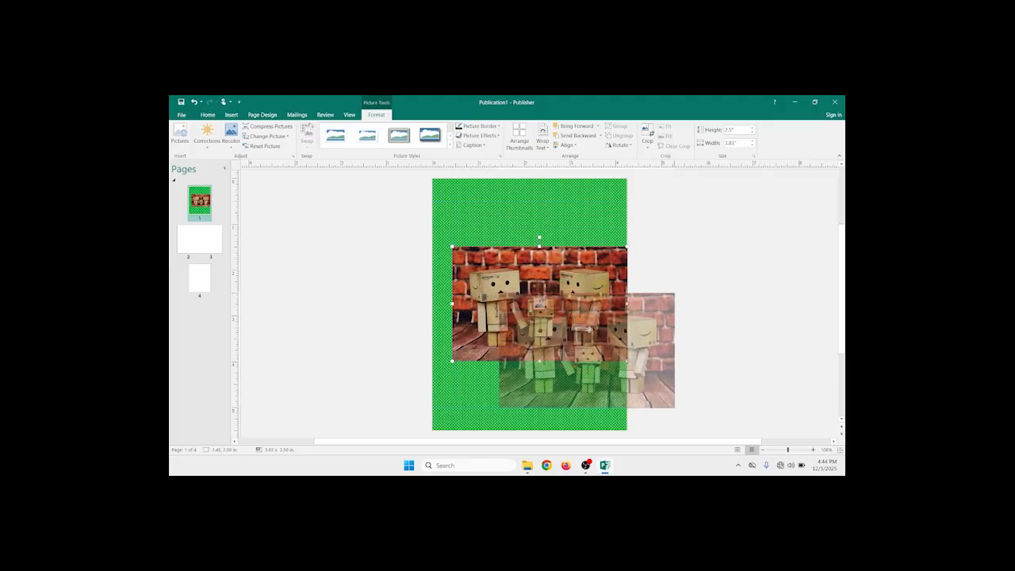
pyautogui.moveTo(588, 329); pyautogui.dragTo(542, 261)
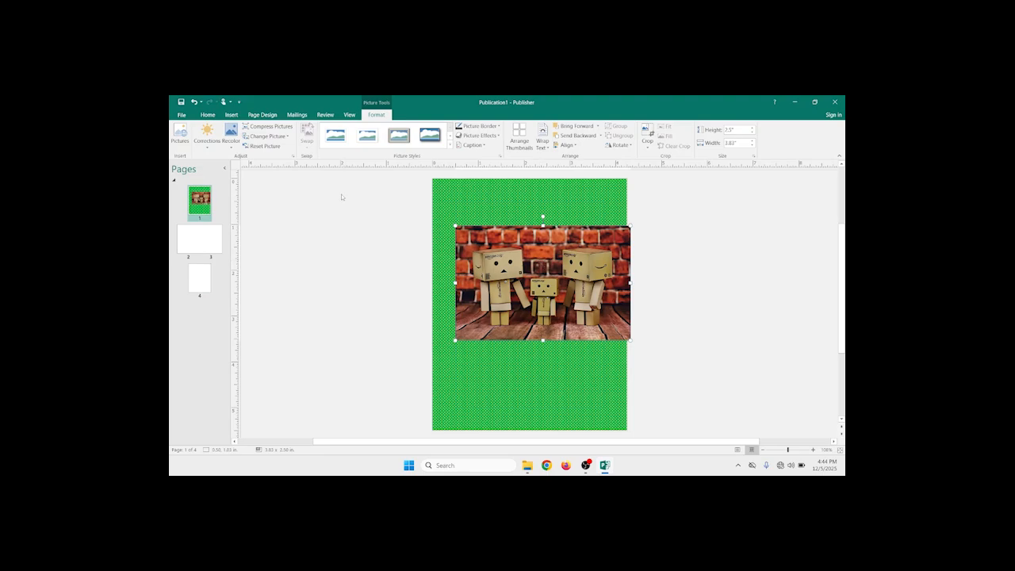
# Set the page margins to Narrow, 0.25" on all sides.
pyautogui.click(254, 115)
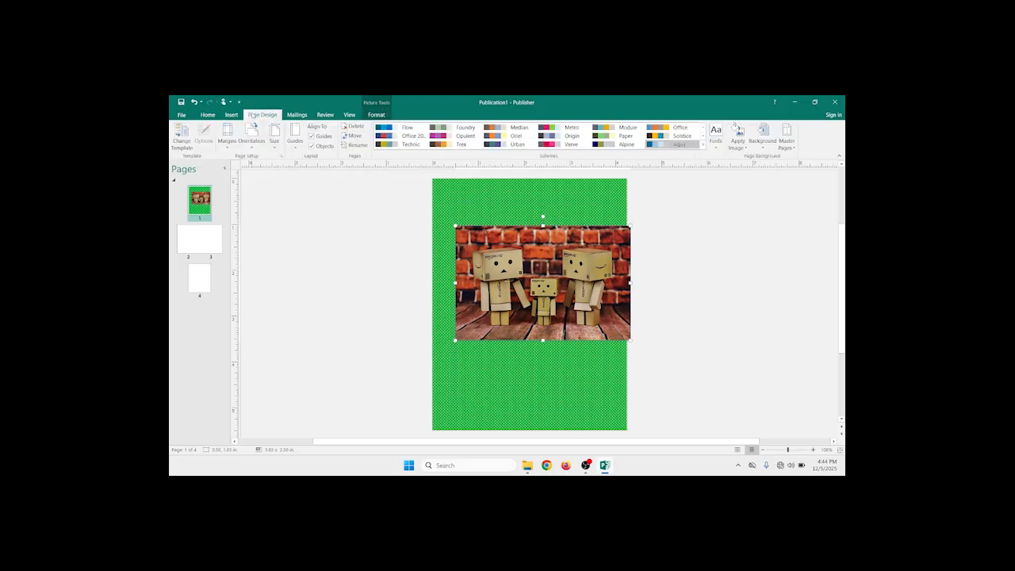
pyautogui.click(227, 136)
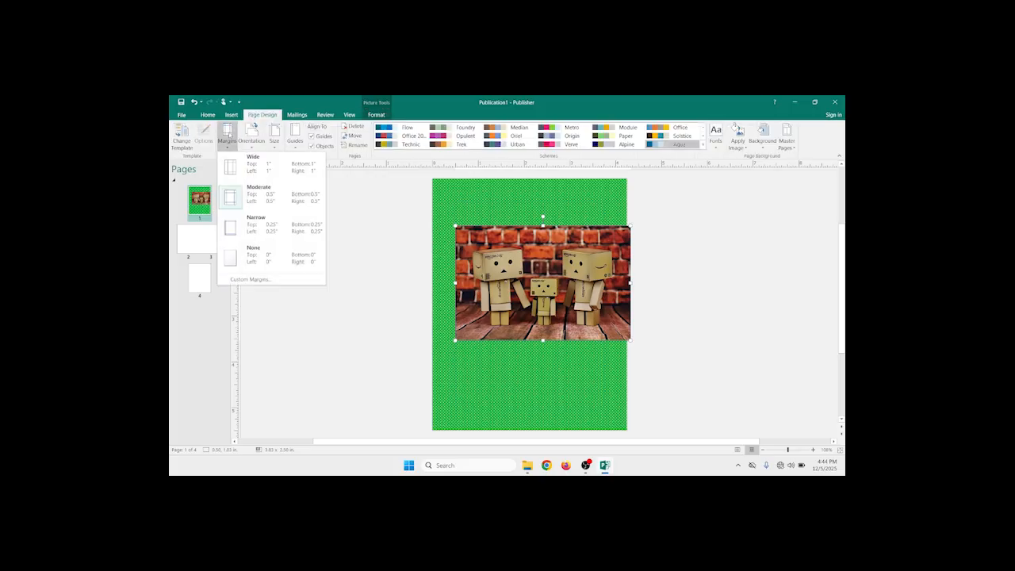
pyautogui.click(261, 225)
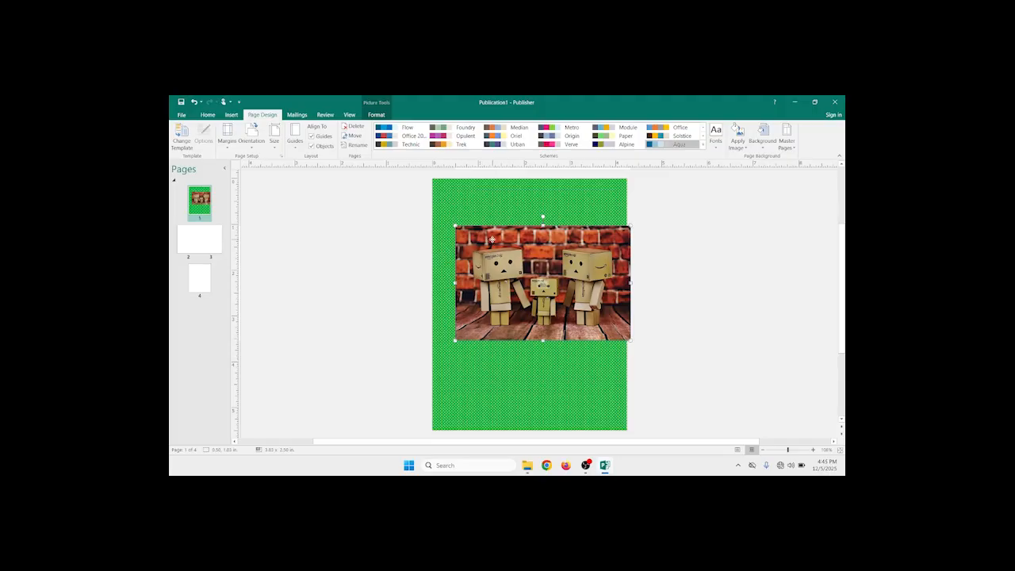
# Move the family picture near page 1's upper-left corner and shrink it proportionally to about 2.7 x 1.75 in.
pyautogui.moveTo(492, 241); pyautogui.dragTo(484, 208)
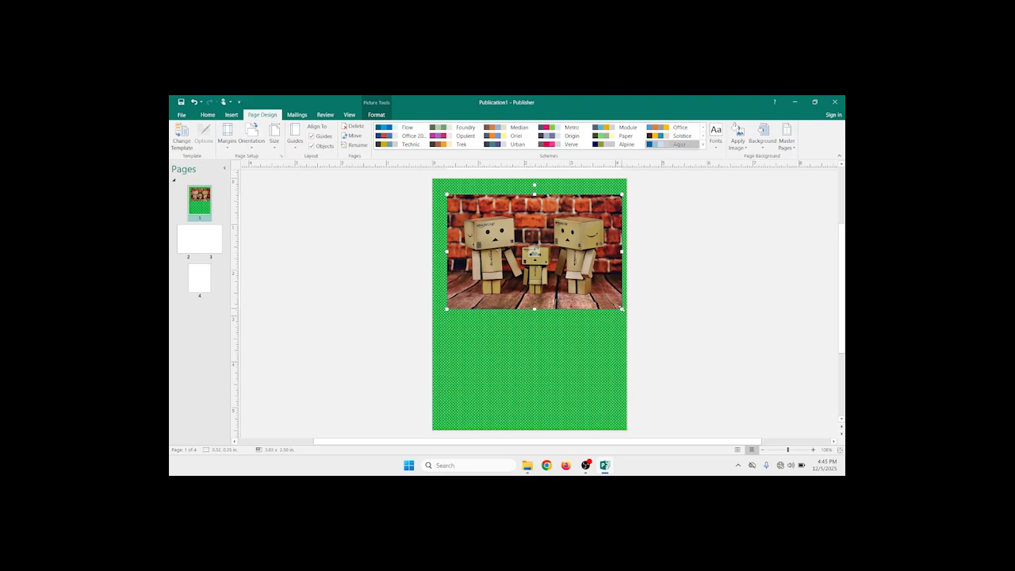
pyautogui.moveTo(622, 309); pyautogui.dragTo(569, 273)
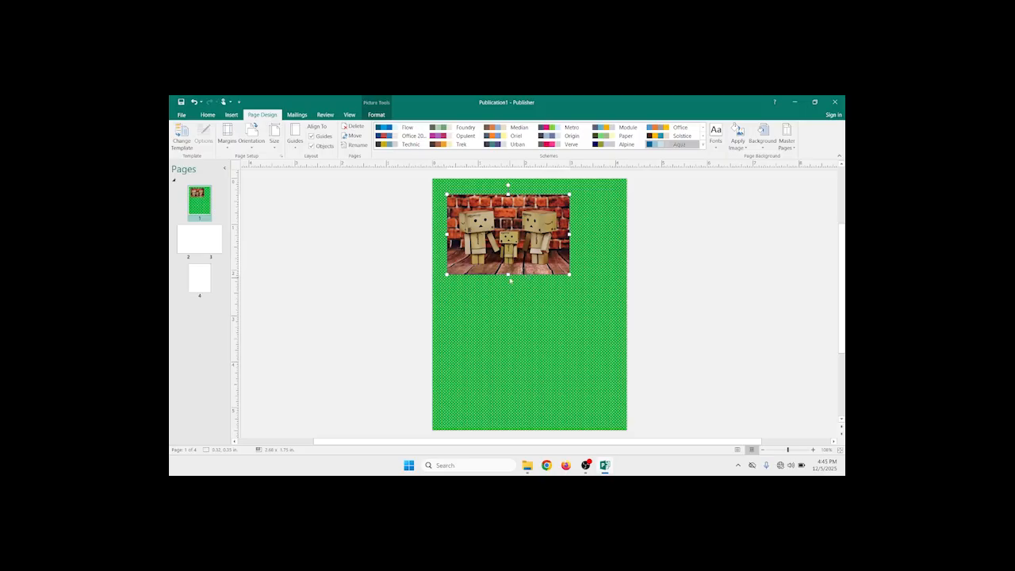
# Try stretching the family picture vertically to about 3.5 in tall and undo the stretch.
pyautogui.moveTo(511, 354); pyautogui.dragTo(511, 356)
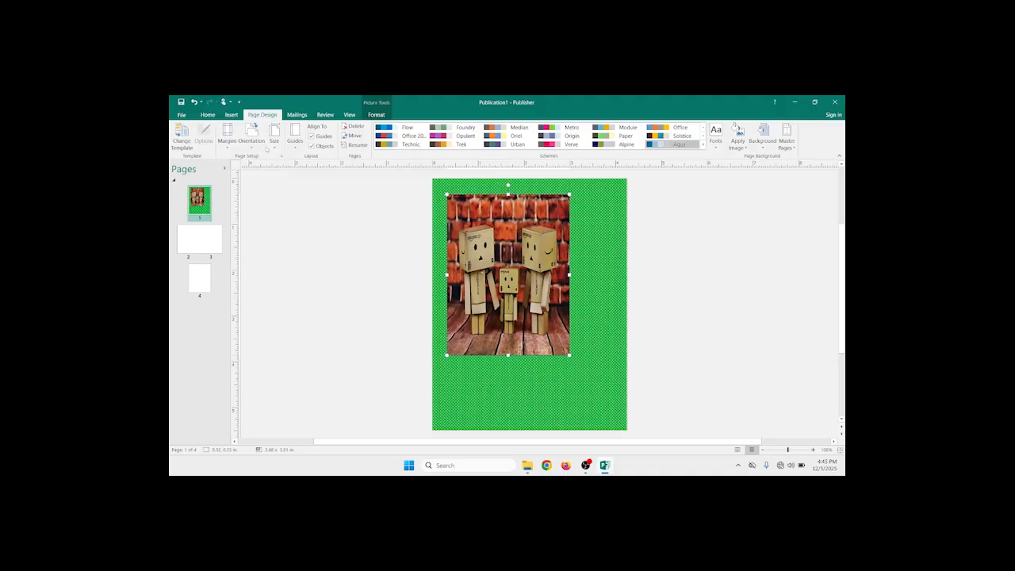
pyautogui.click(193, 102)
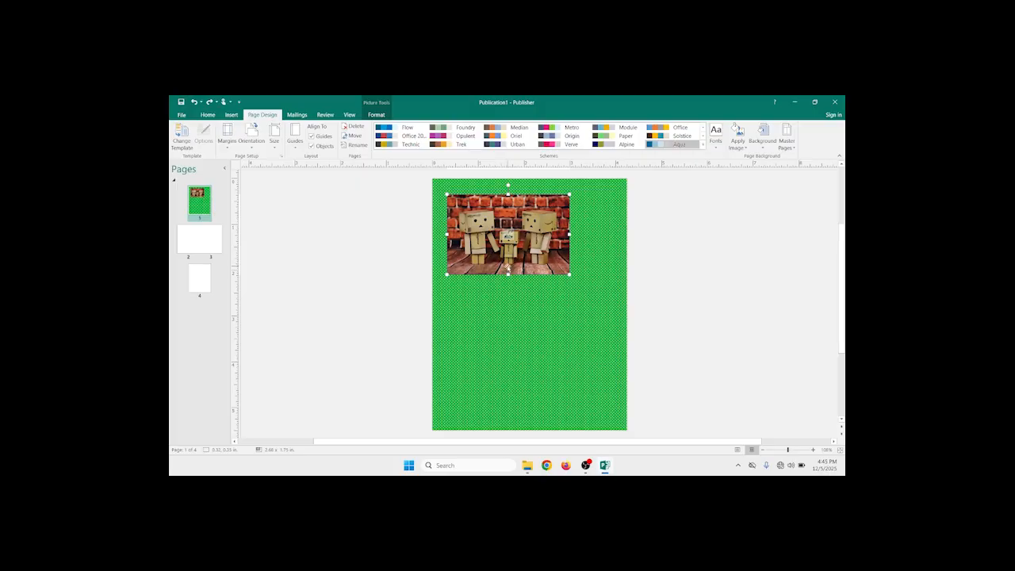
# Apply the third picture style, a thick gray metallic frame, to the family picture and look through the other picture styles.
pyautogui.click(375, 115)
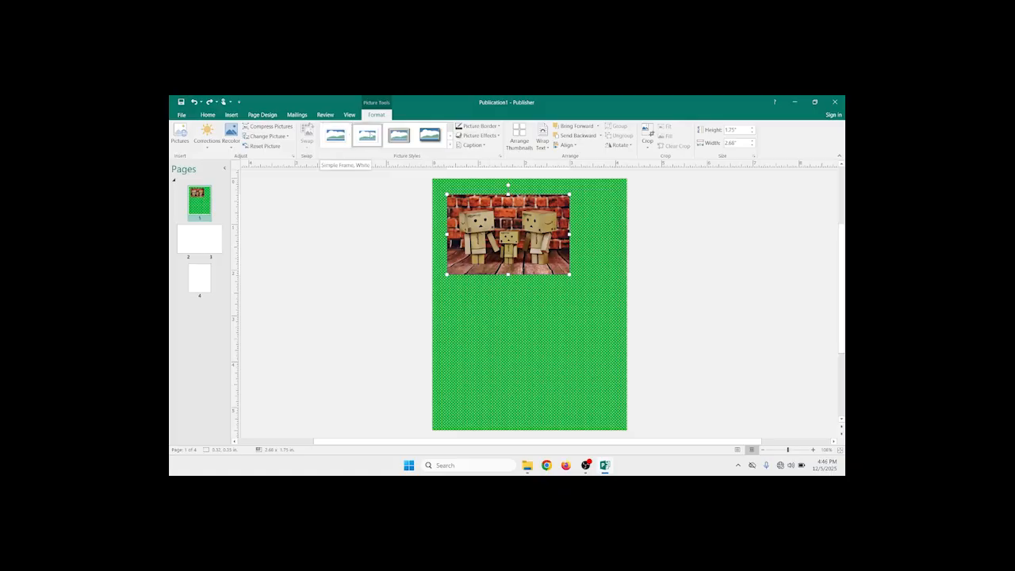
pyautogui.click(400, 136)
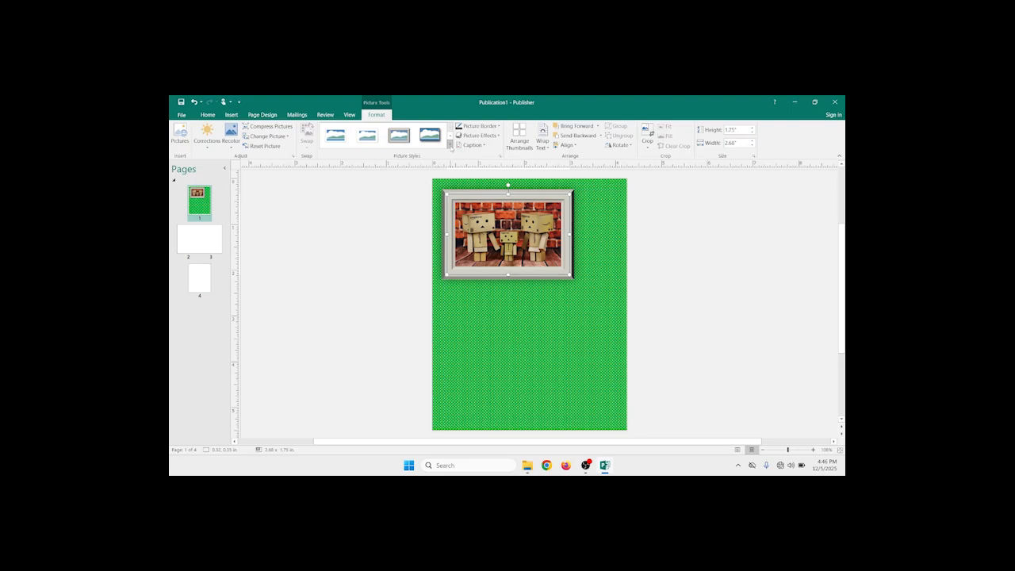
pyautogui.click(451, 148)
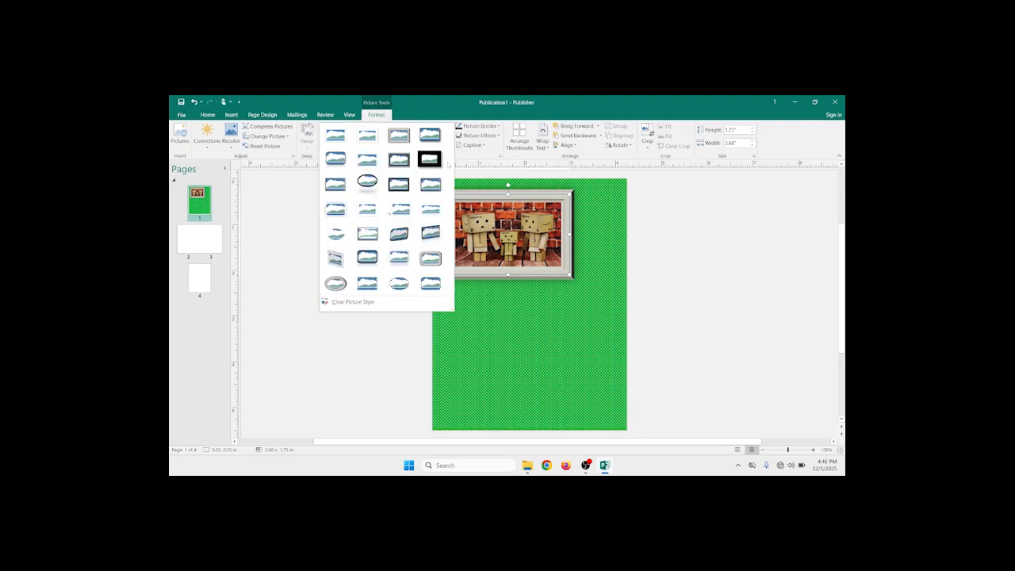
pyautogui.click(555, 180)
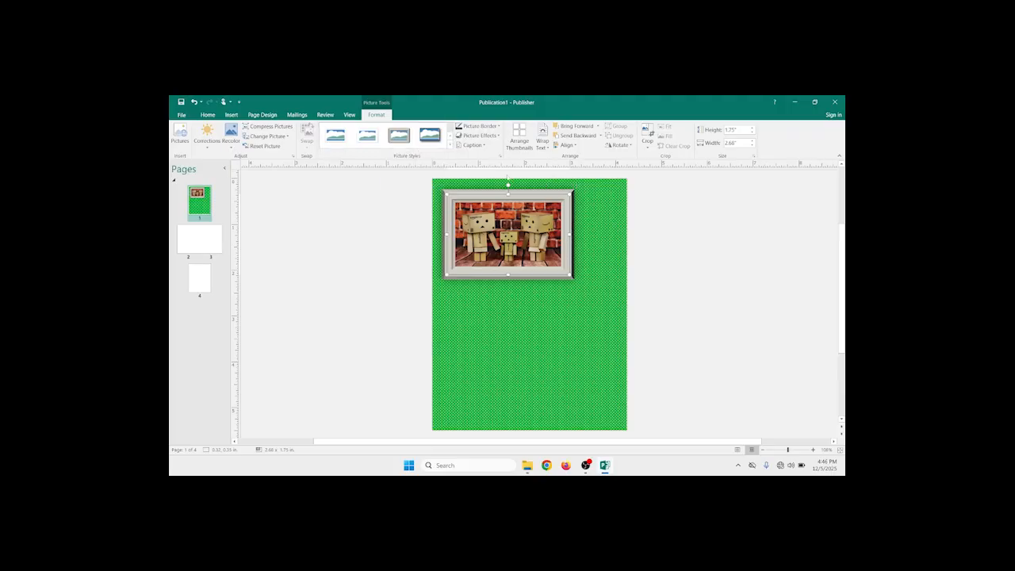
# Set the family picture's border weight to 3 pt.
pyautogui.click(498, 126)
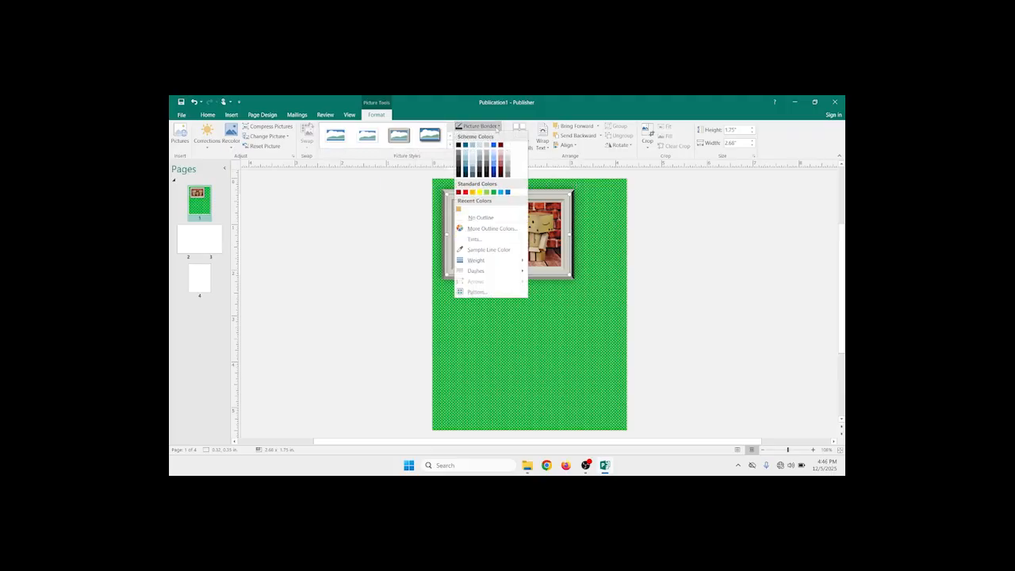
pyautogui.moveTo(483, 260)
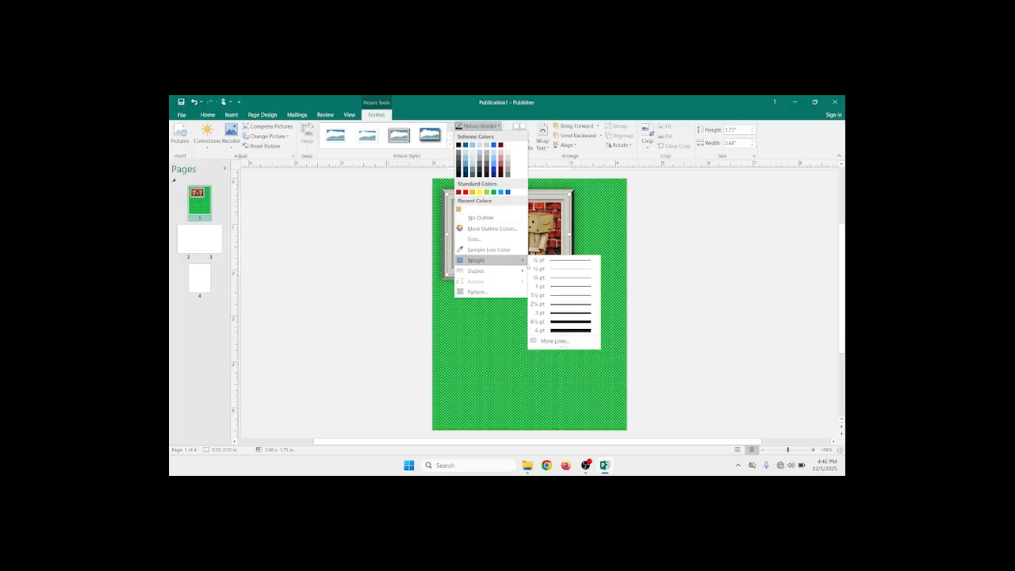
pyautogui.click(559, 313)
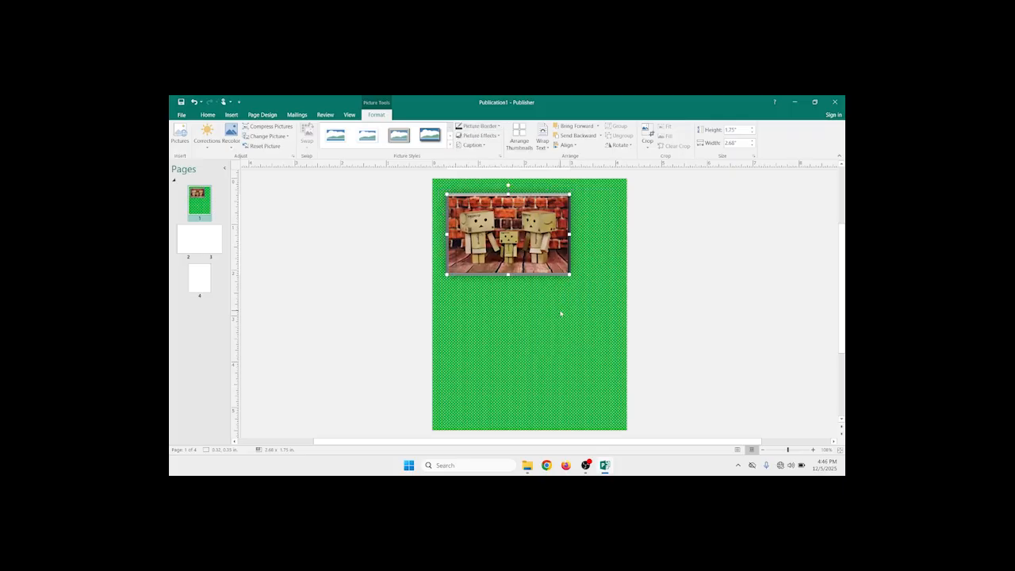
# Try the middle reflection variation on the family picture and undo it.
pyautogui.click(485, 138)
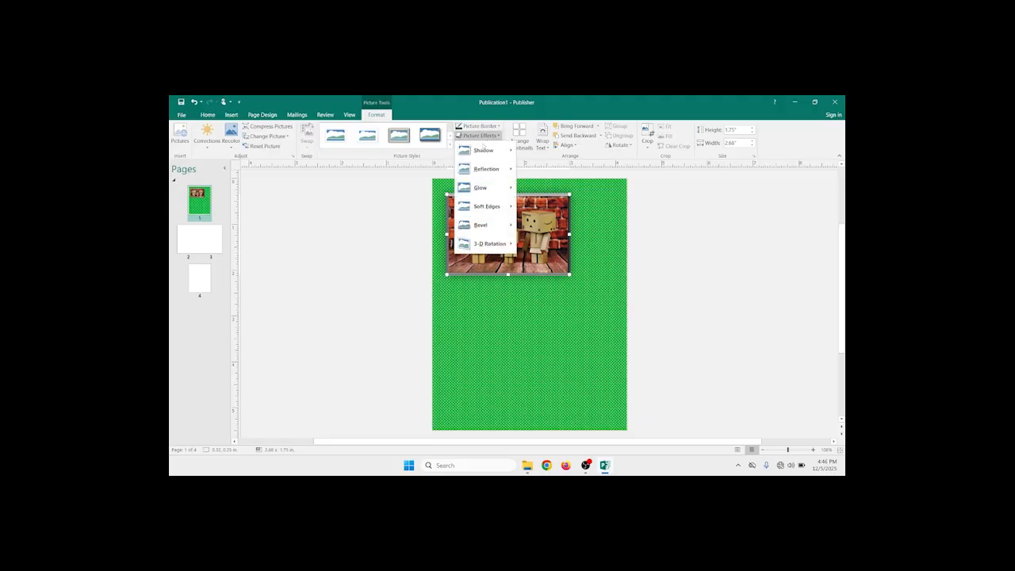
pyautogui.moveTo(482, 169)
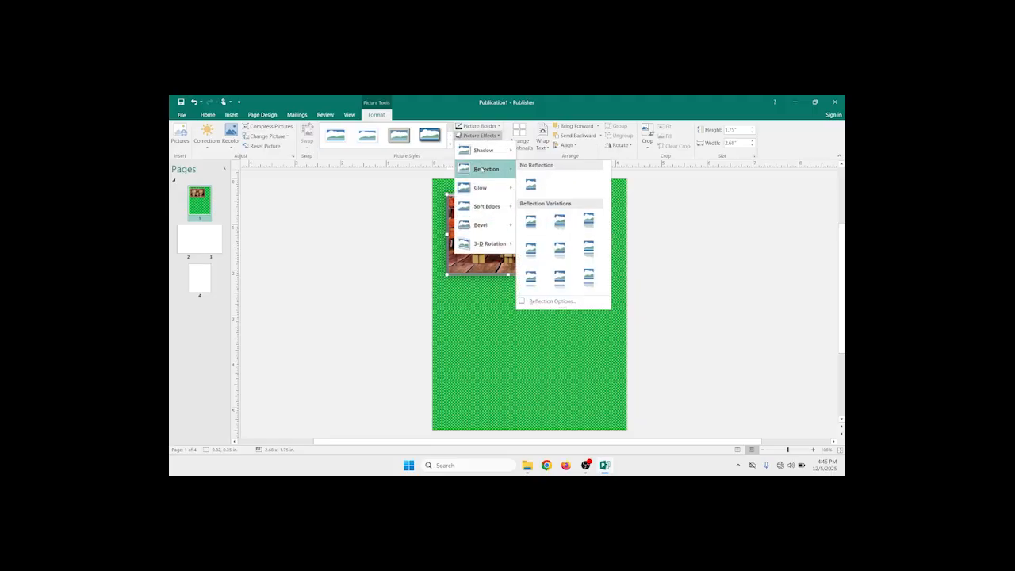
pyautogui.click(560, 251)
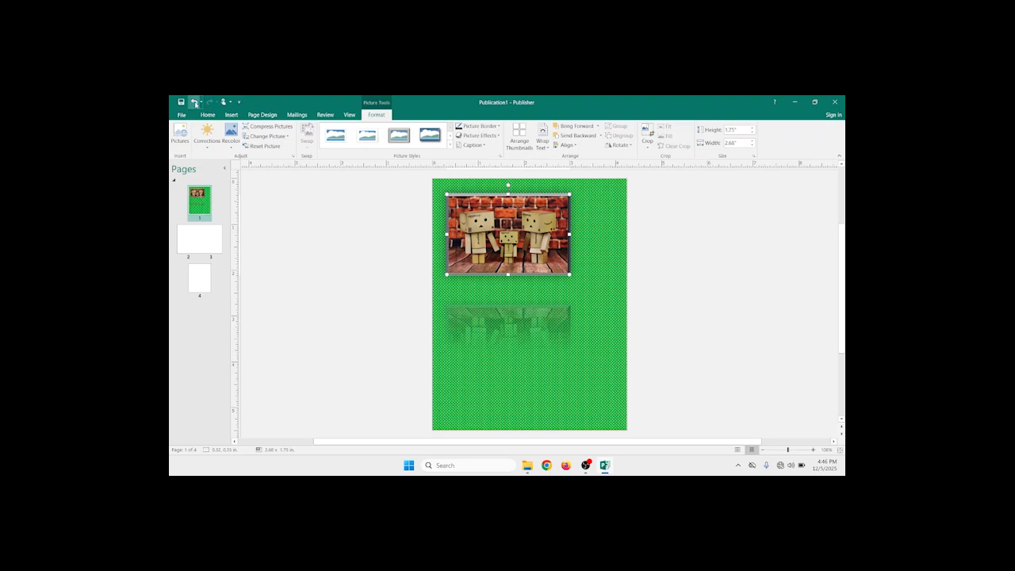
pyautogui.click(195, 103)
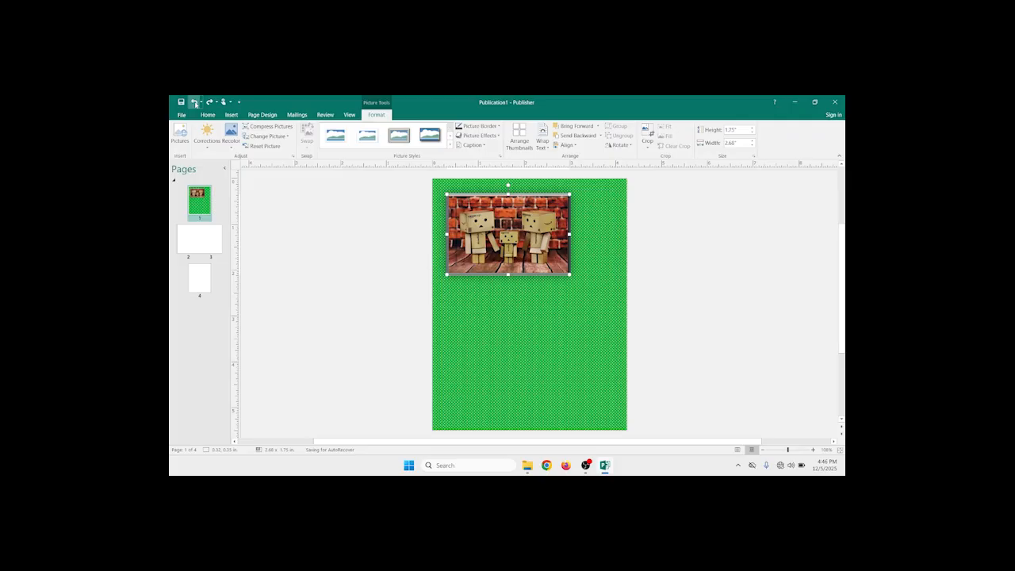
# Insert the dogs picture from the class Mailing Labels folder onto page 1.
pyautogui.click(231, 115)
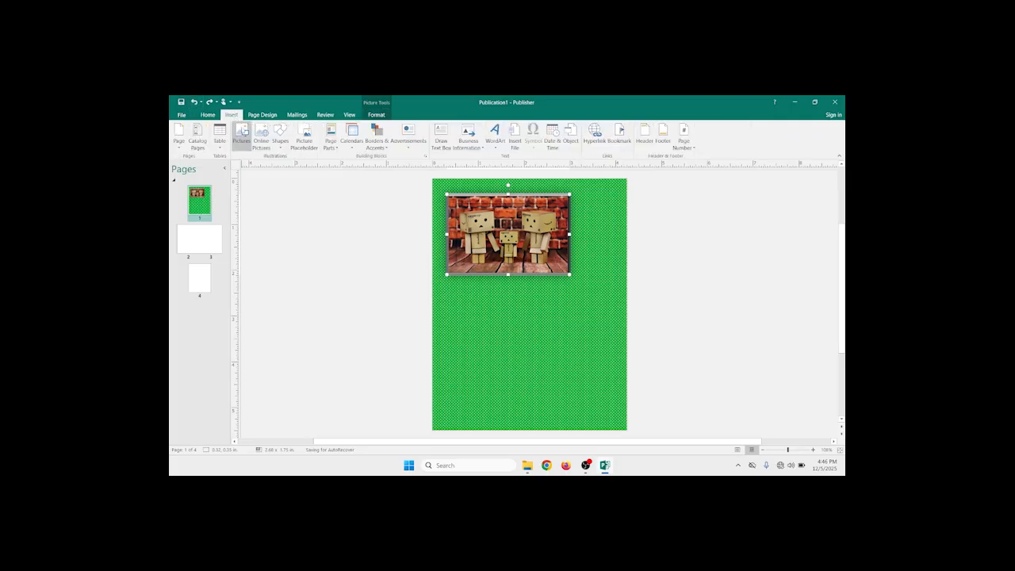
pyautogui.click(243, 133)
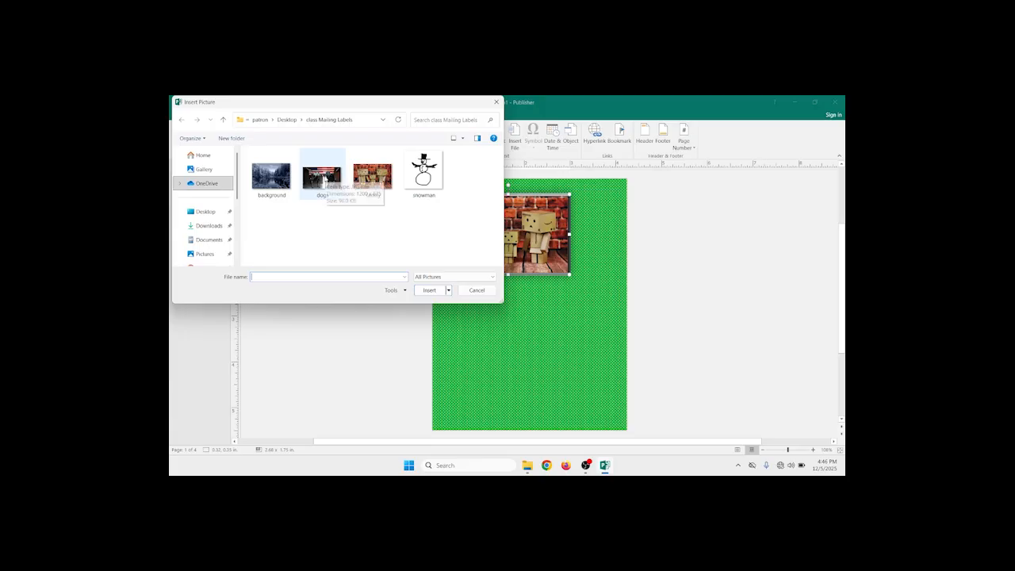
pyautogui.click(325, 180)
pyautogui.click(429, 290)
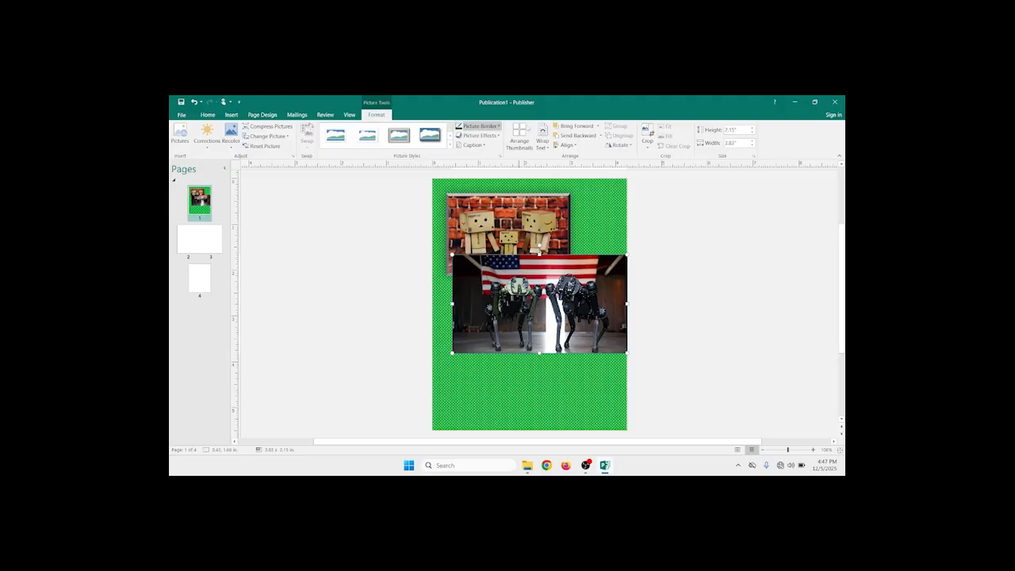
# Crop the dogs picture on three sides to about 3.01 by 1.74 in, then shrink it to about 2.76 by 1.59 in.
pyautogui.click(647, 133)
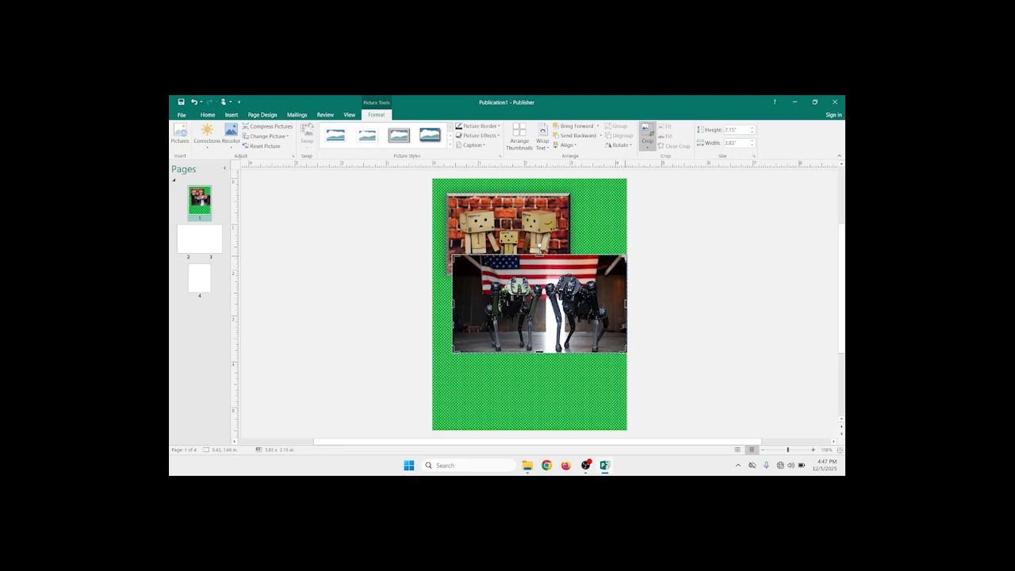
pyautogui.moveTo(626, 256); pyautogui.dragTo(610, 274)
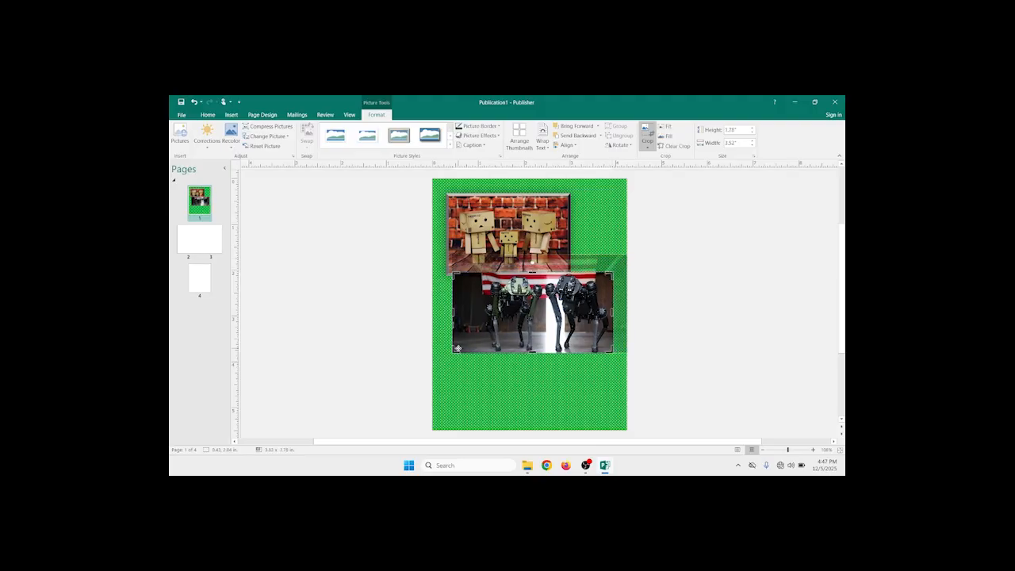
pyautogui.moveTo(458, 349); pyautogui.dragTo(476, 348)
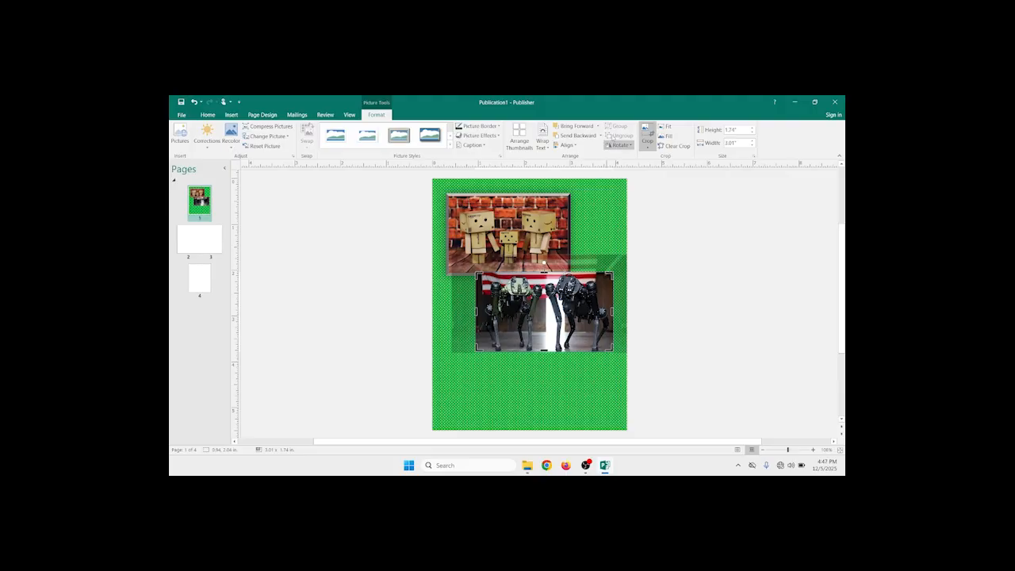
pyautogui.click(648, 132)
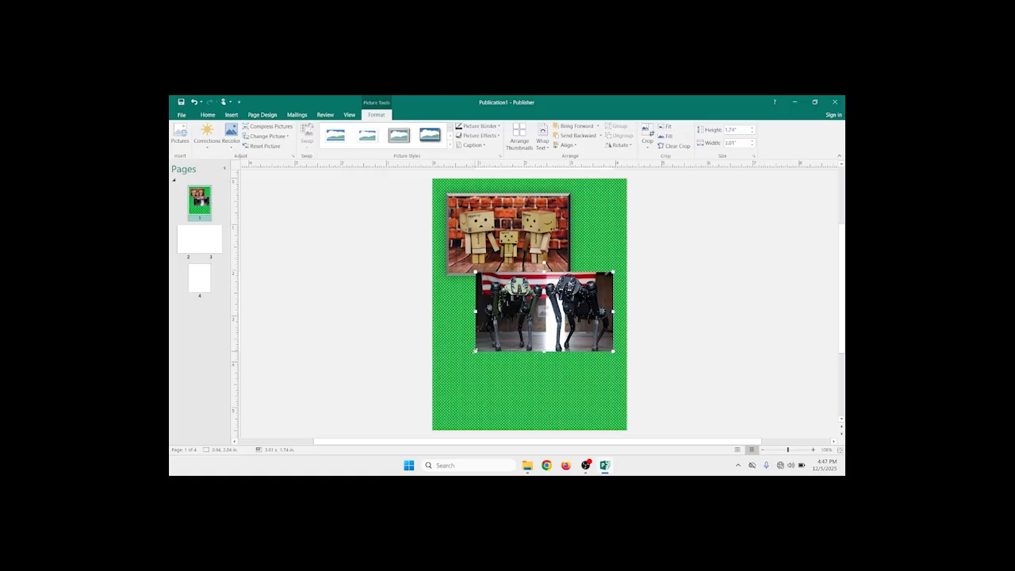
pyautogui.moveTo(476, 350); pyautogui.dragTo(486, 345)
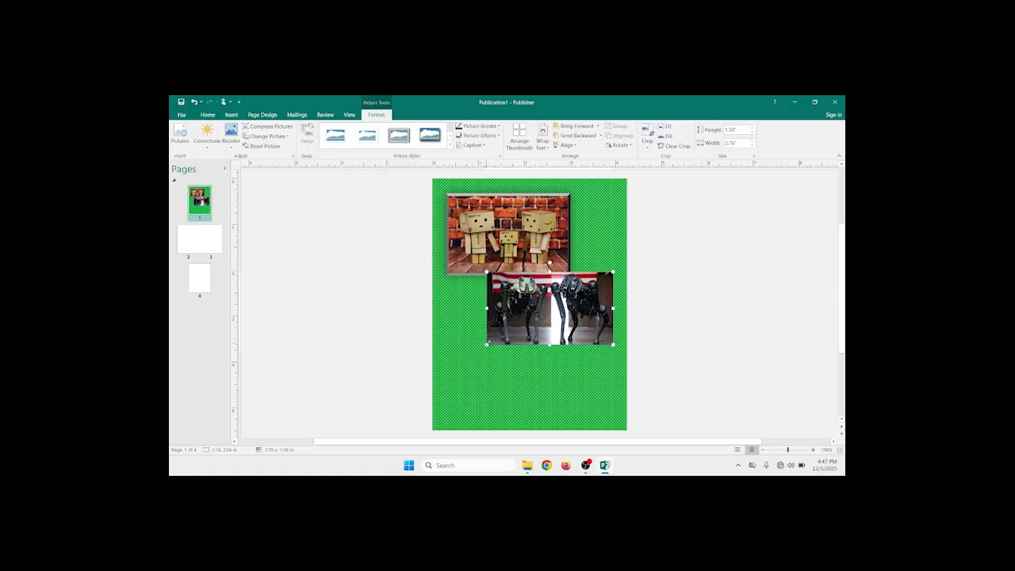
# Apply the third picture style, the thick gray metallic frame, to the dogs picture and set its border weight to 3 pt.
pyautogui.click(399, 136)
pyautogui.click(479, 126)
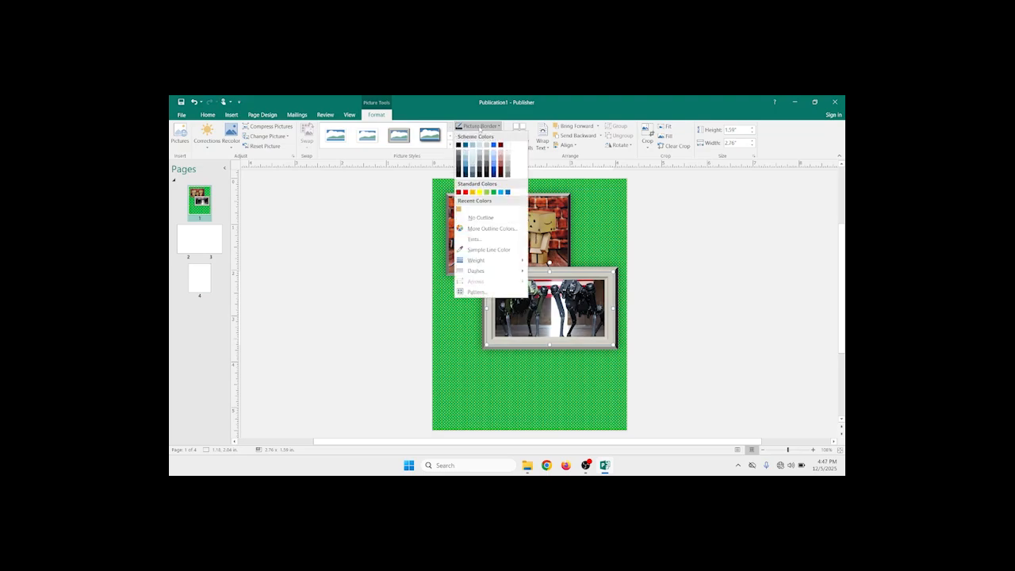
pyautogui.moveTo(484, 260)
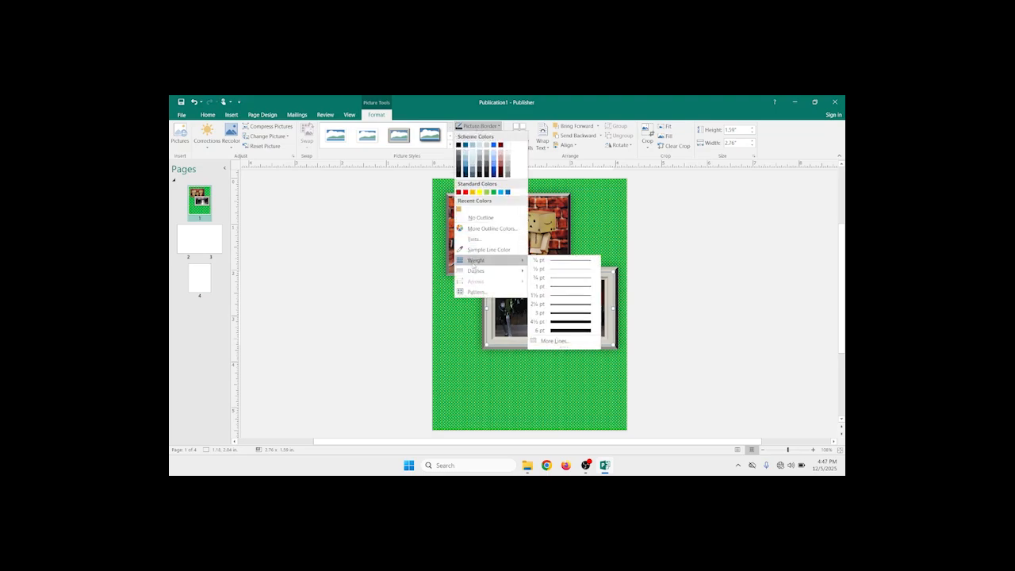
pyautogui.click(568, 315)
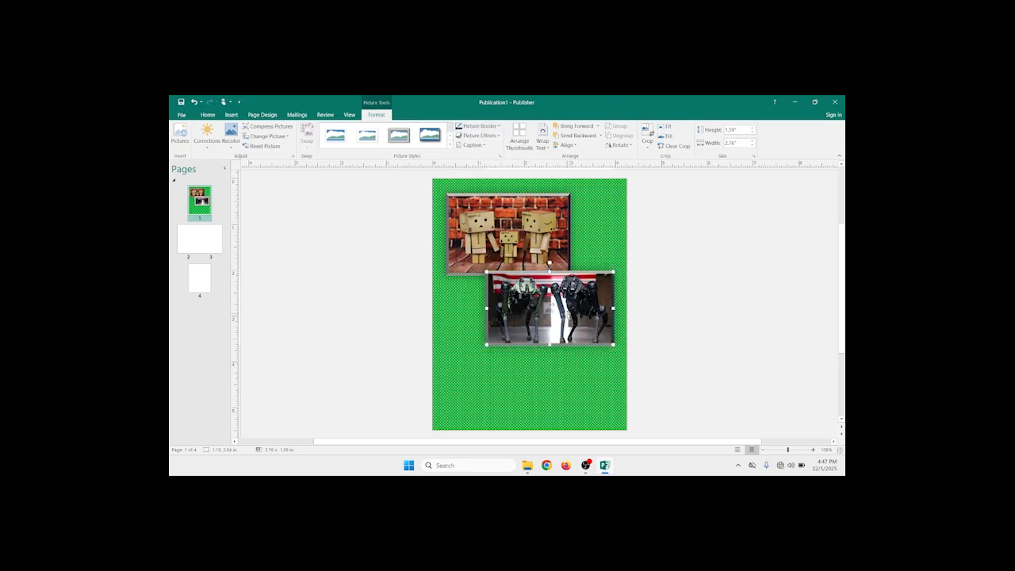
# Move the dogs picture up to overlap the family picture, send it backward, and bring it forward again.
pyautogui.moveTo(548, 280); pyautogui.dragTo(548, 271)
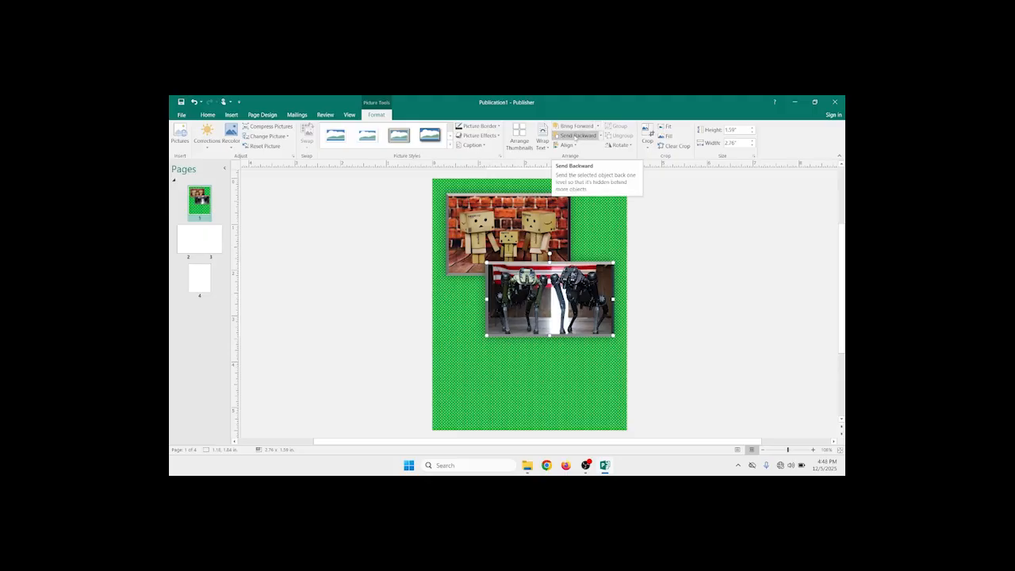
pyautogui.click(574, 137)
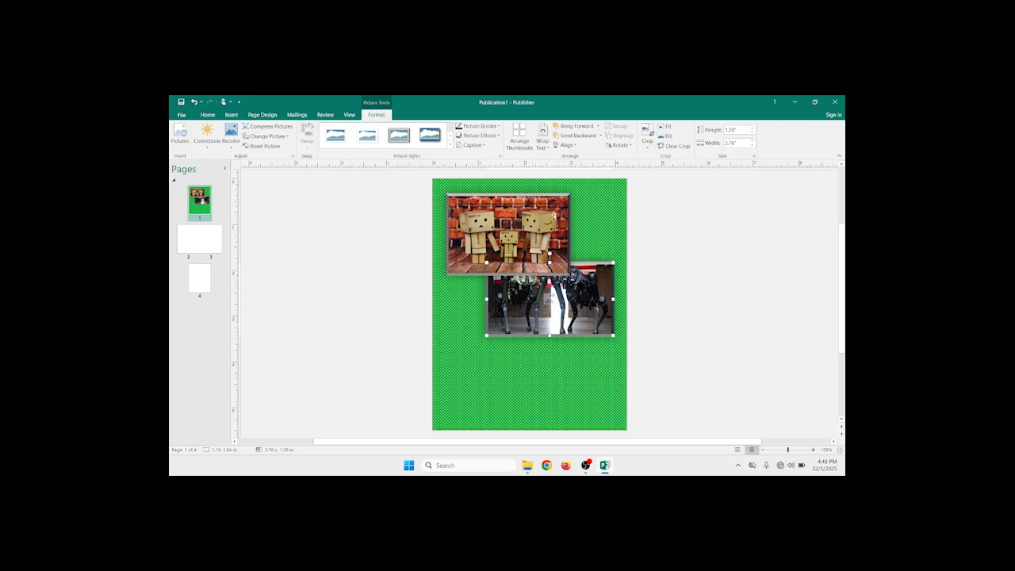
pyautogui.click(573, 127)
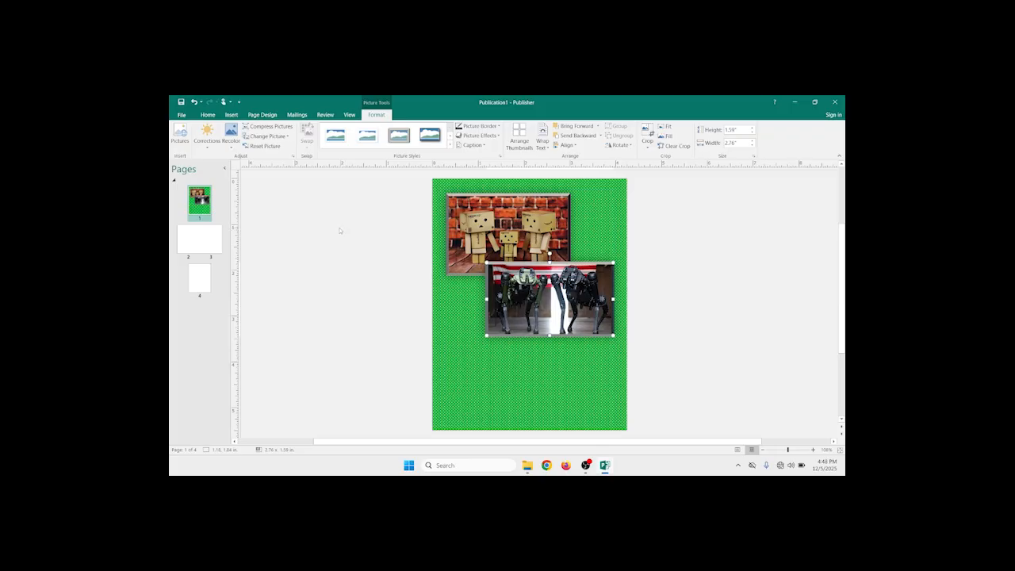
# Insert the snowman picture from the class Mailing Labels folder and move it over the right side of the two framed pictures.
pyautogui.click(231, 115)
pyautogui.click(241, 135)
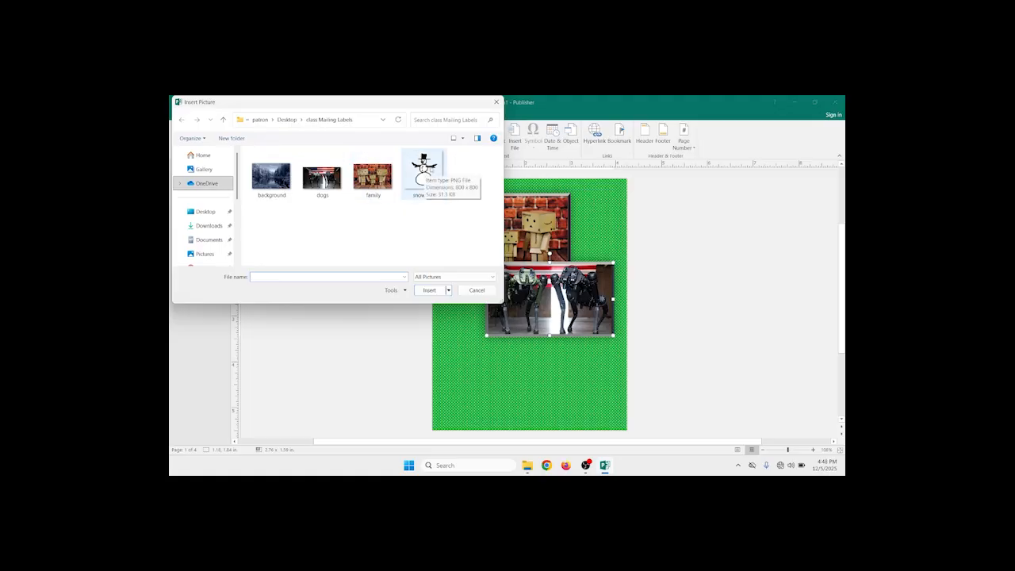
pyautogui.click(427, 170)
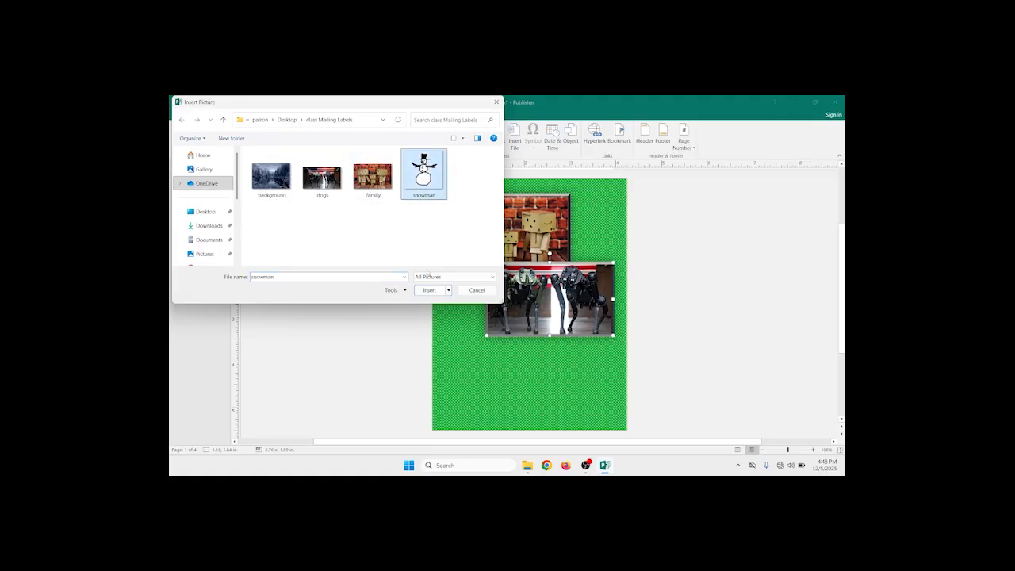
pyautogui.click(429, 291)
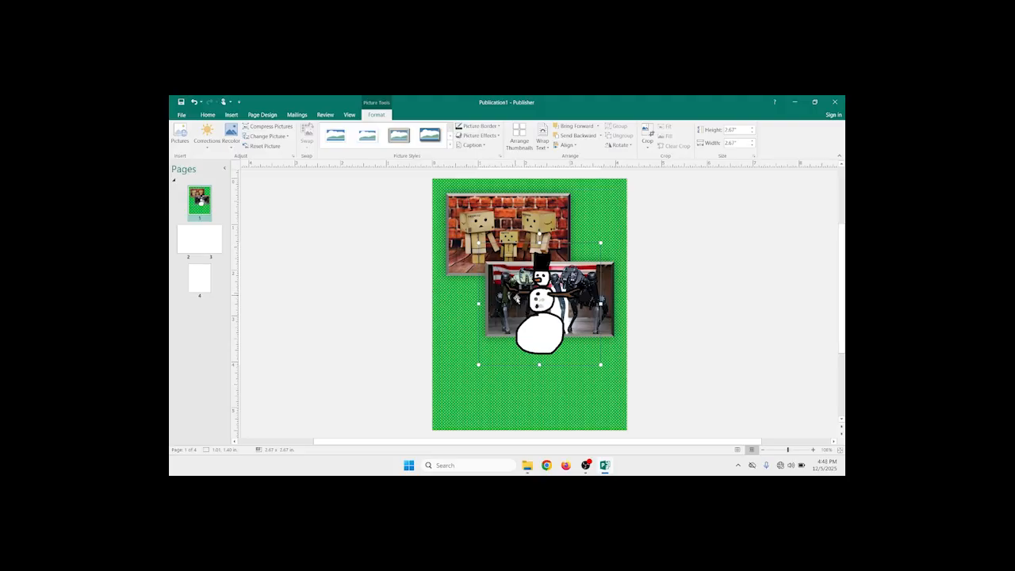
pyautogui.moveTo(539, 334); pyautogui.dragTo(569, 274)
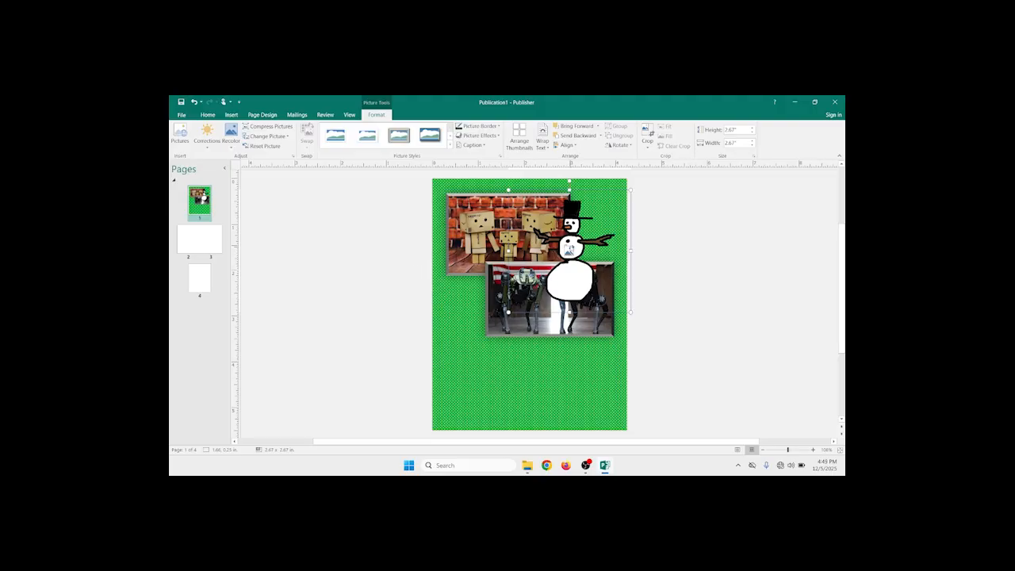
# Copy the snowman, paste a duplicate onto page 1, and place it at the lower-left corner of the dogs picture.
pyautogui.rightClick(571, 249)
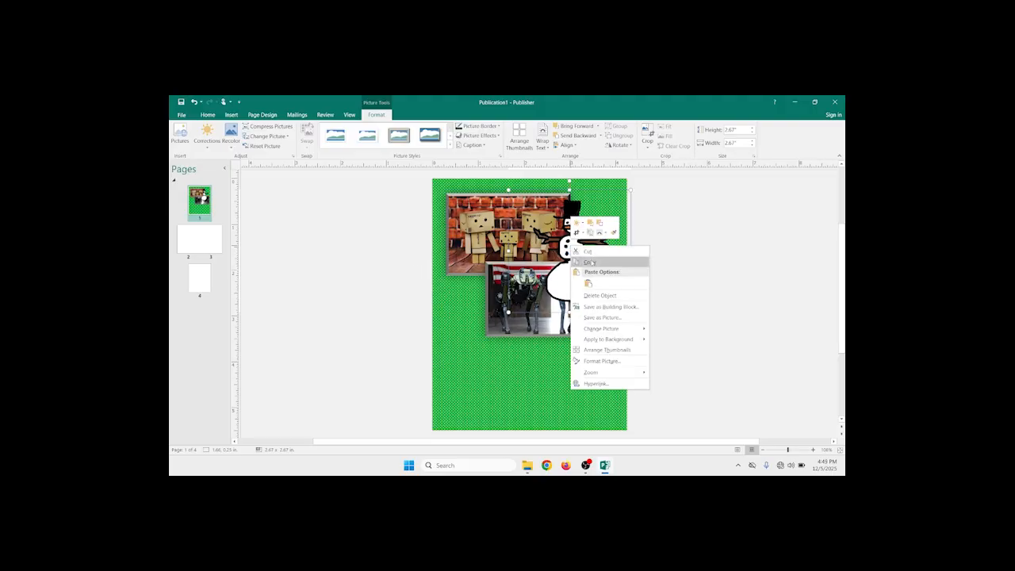
pyautogui.click(589, 262)
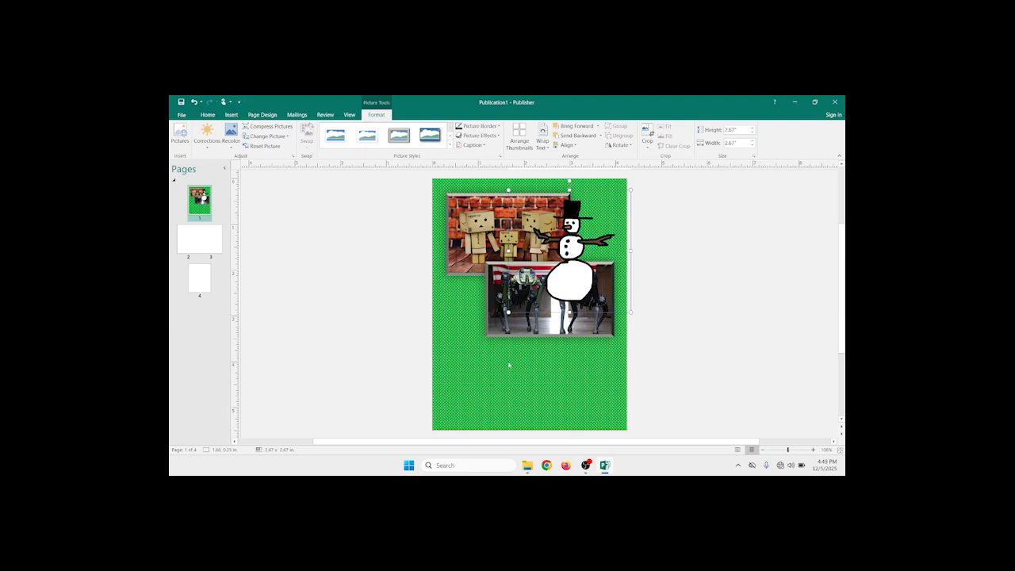
pyautogui.rightClick(468, 350)
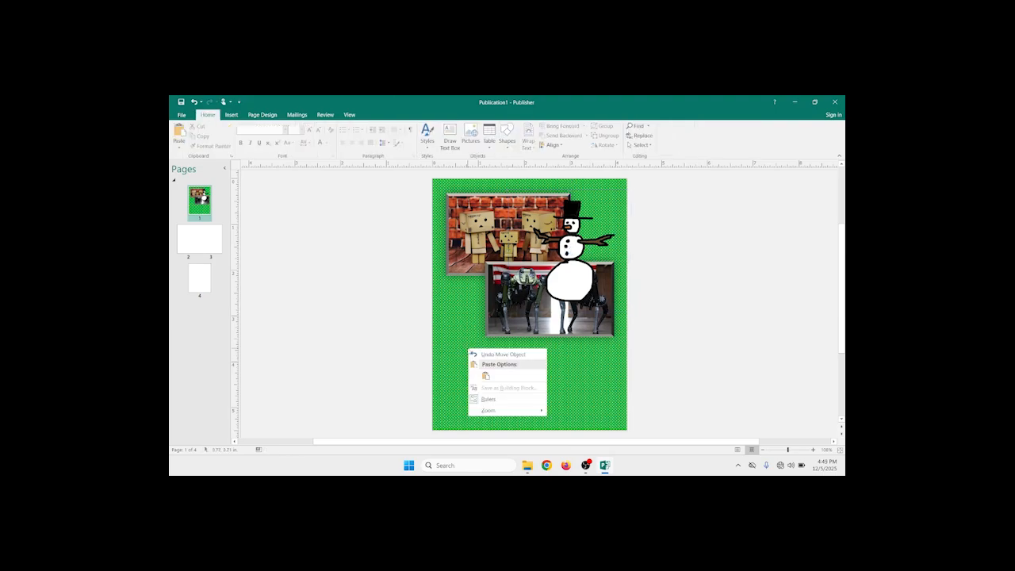
pyautogui.click(487, 375)
pyautogui.moveTo(515, 367); pyautogui.dragTo(476, 308)
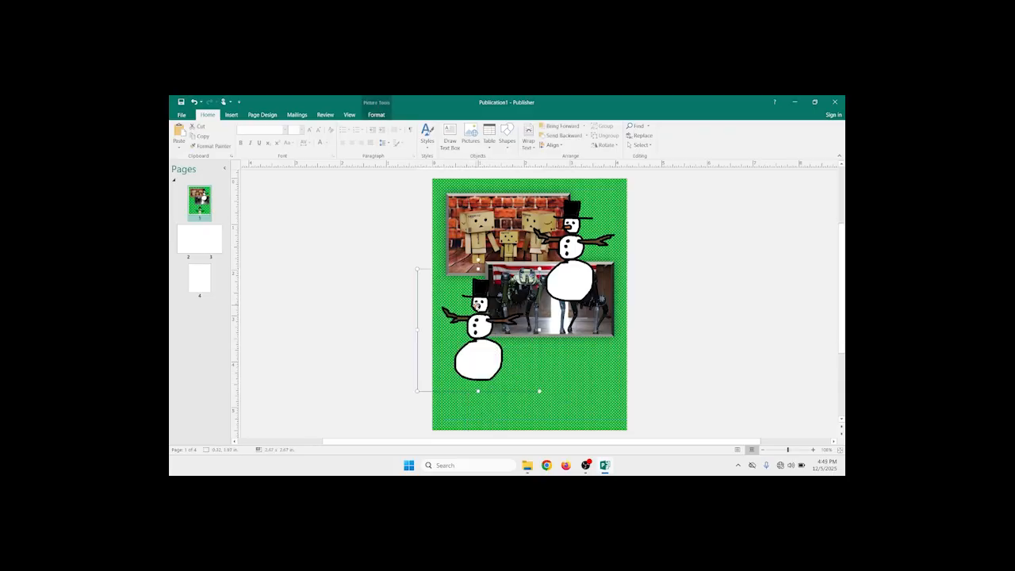
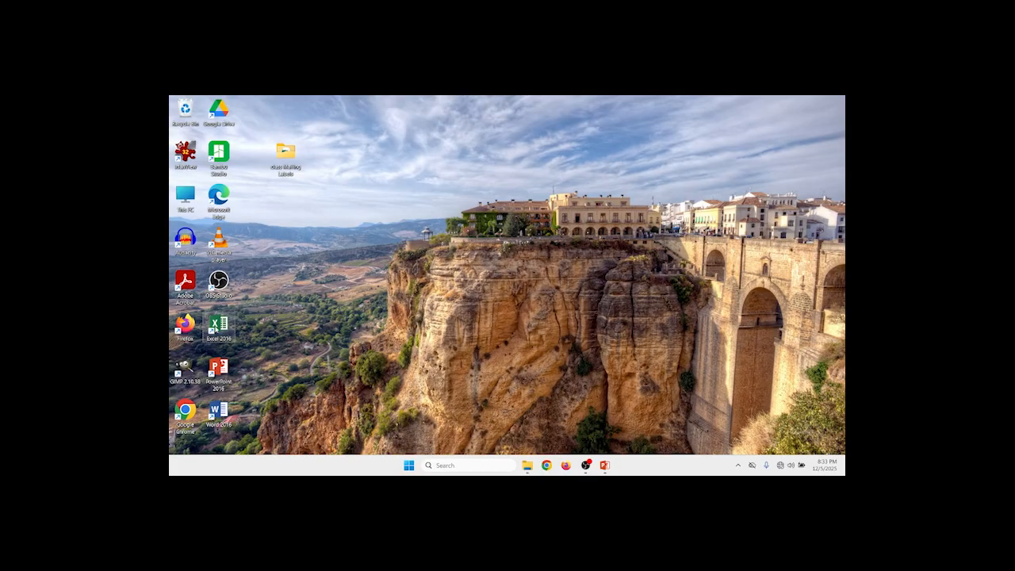
# Switch to Excel, create a blank workbook, and widen columns A through G.
pyautogui.doubleClick(217, 327)
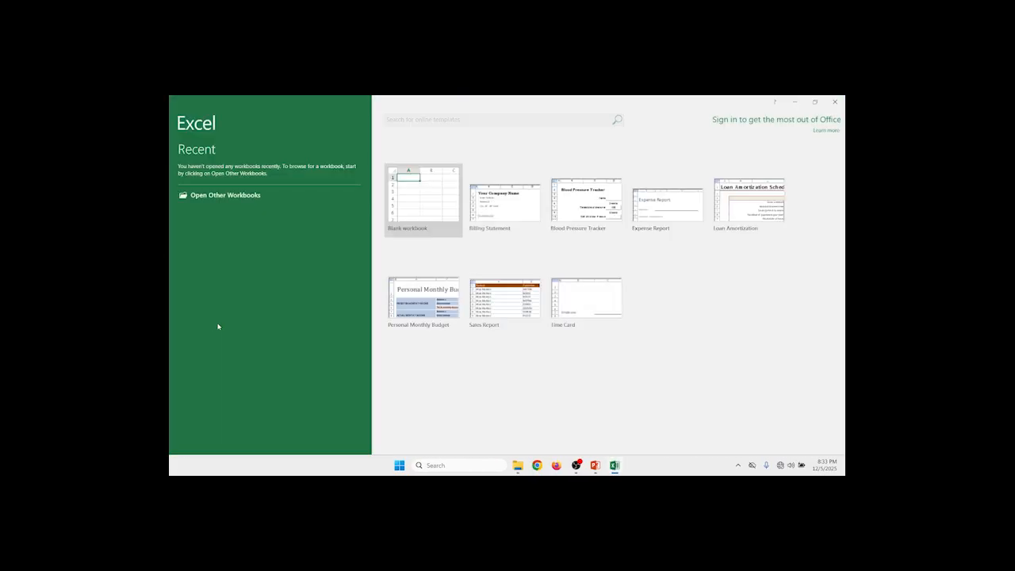
pyautogui.click(414, 198)
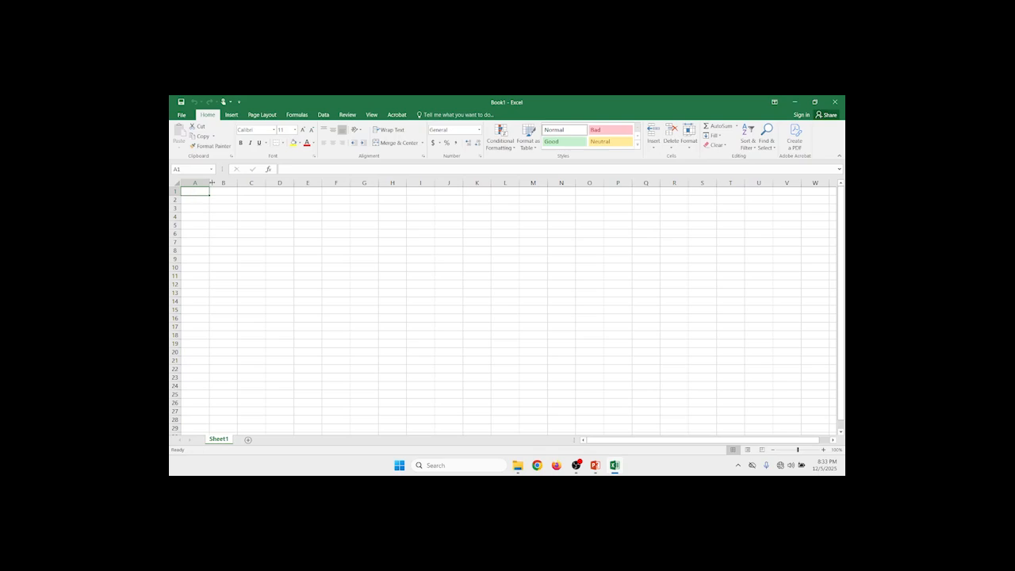
pyautogui.moveTo(209, 182); pyautogui.dragTo(648, 181)
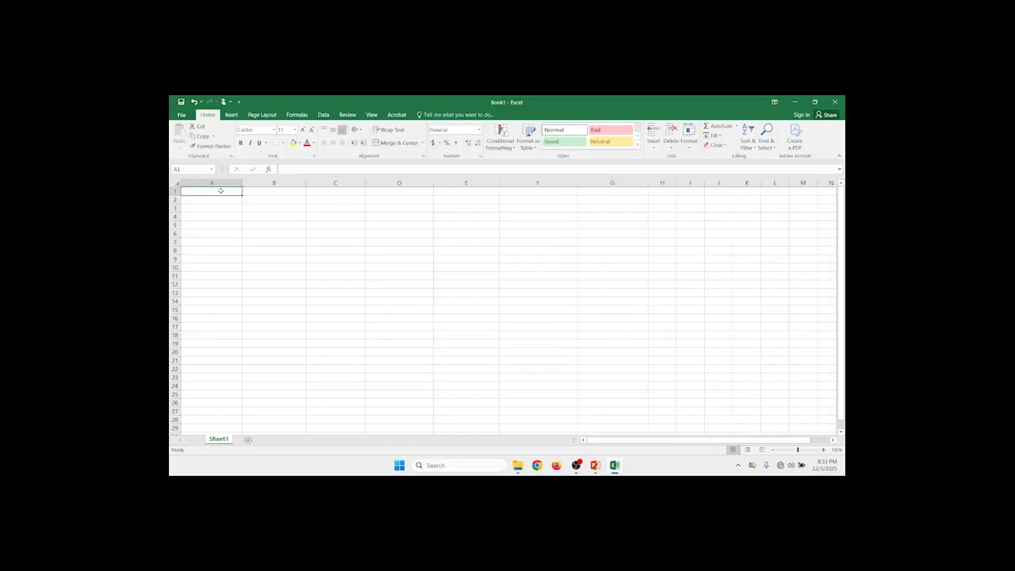
# Enter the column headers last name, first name, state and city in cells A1 through D1.
pyautogui.write('last name')
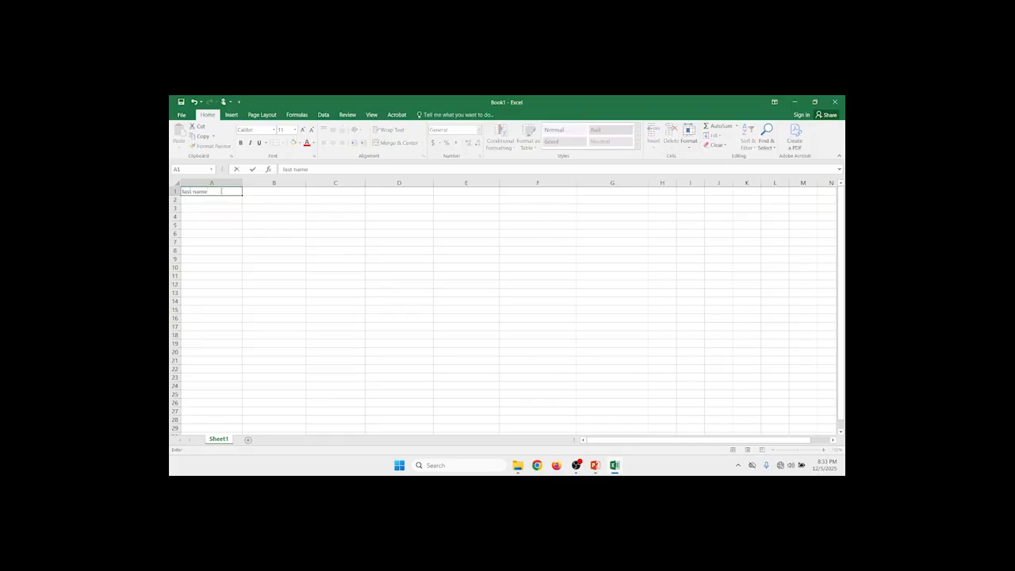
pyautogui.press('Tab')
pyautogui.write('first name')
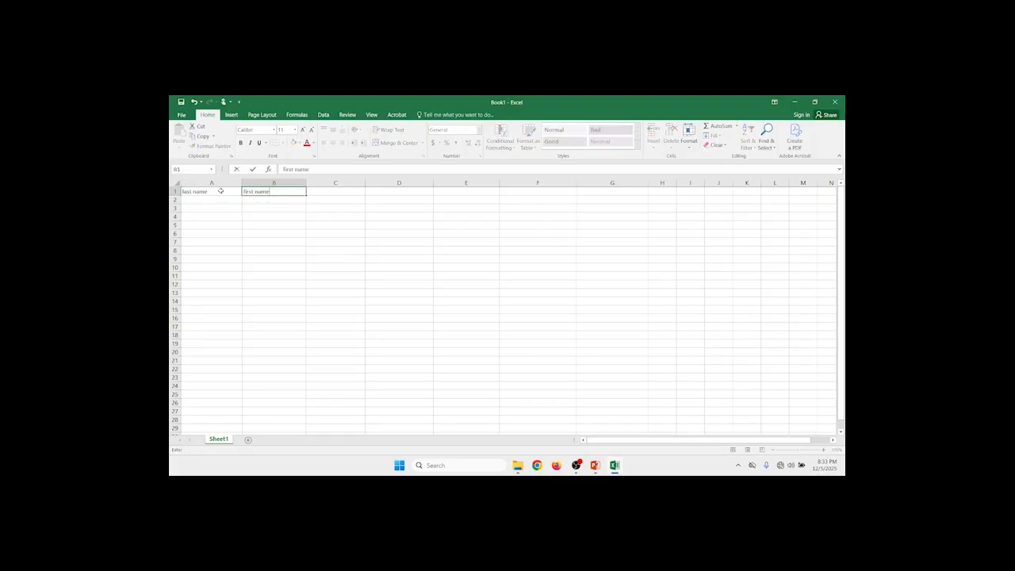
pyautogui.press('Tab')
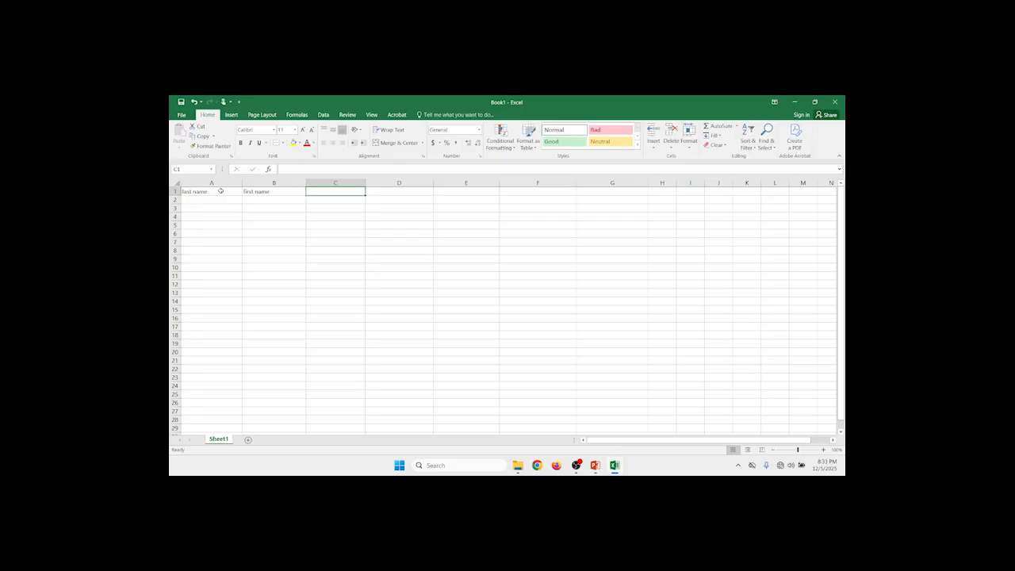
pyautogui.write('state')
pyautogui.press('Tab')
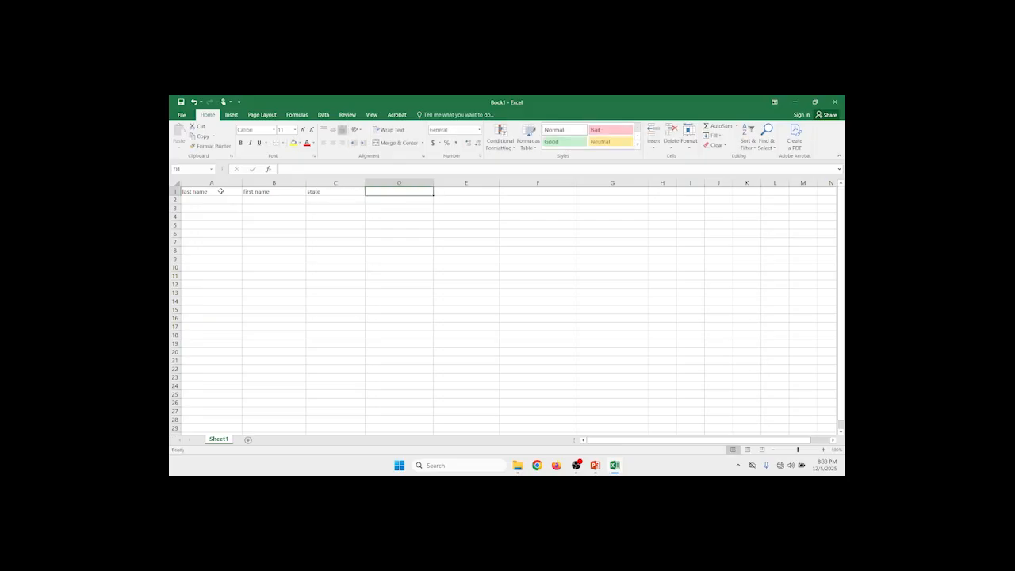
pyautogui.write('city')
pyautogui.press('Tab')
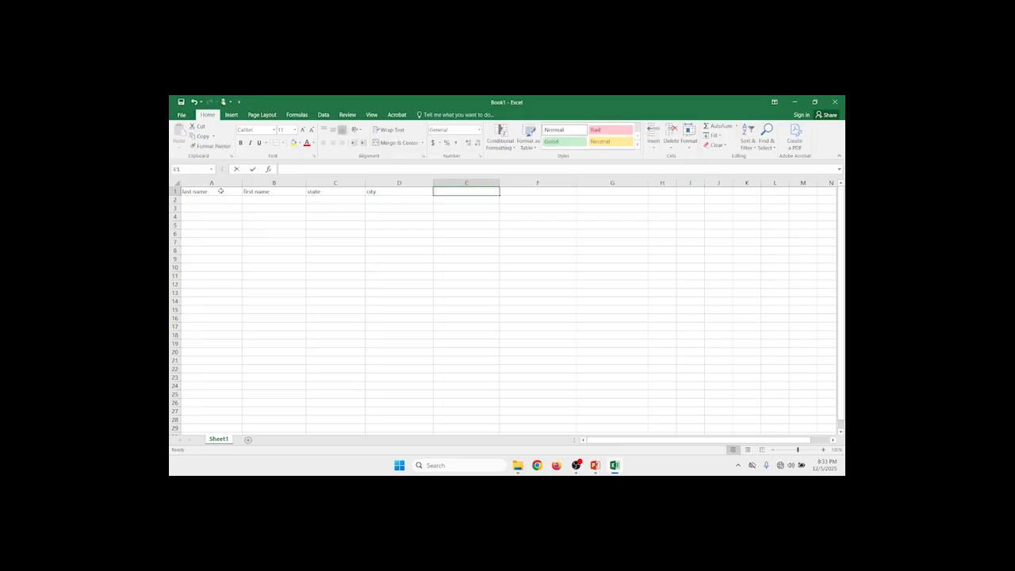
# Enter the headers zip, street address and phone in E1 through G1, and make the header row A1:G1 bold.
pyautogui.write('zip')
pyautogui.press('Tab')
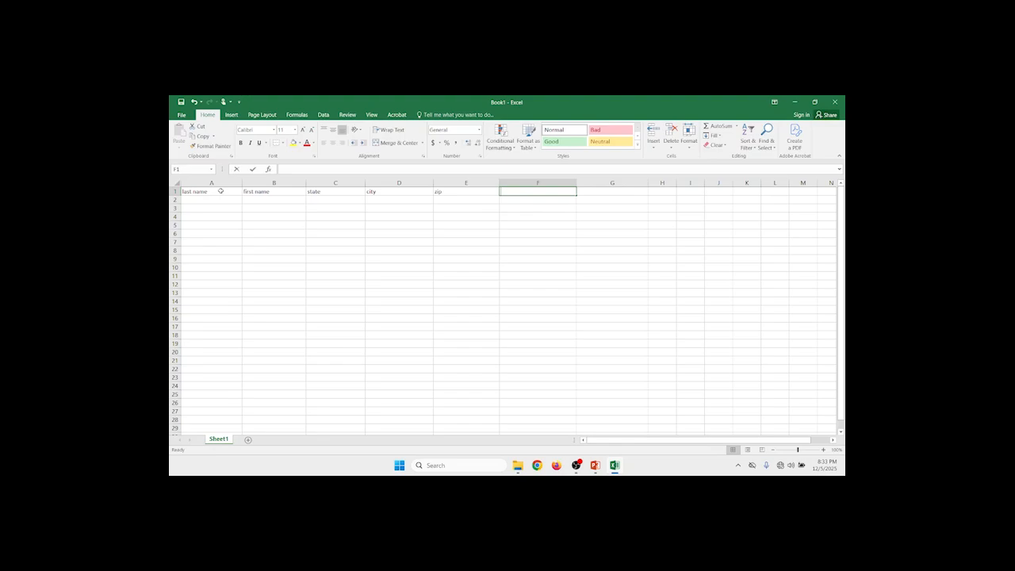
pyautogui.write('street a')
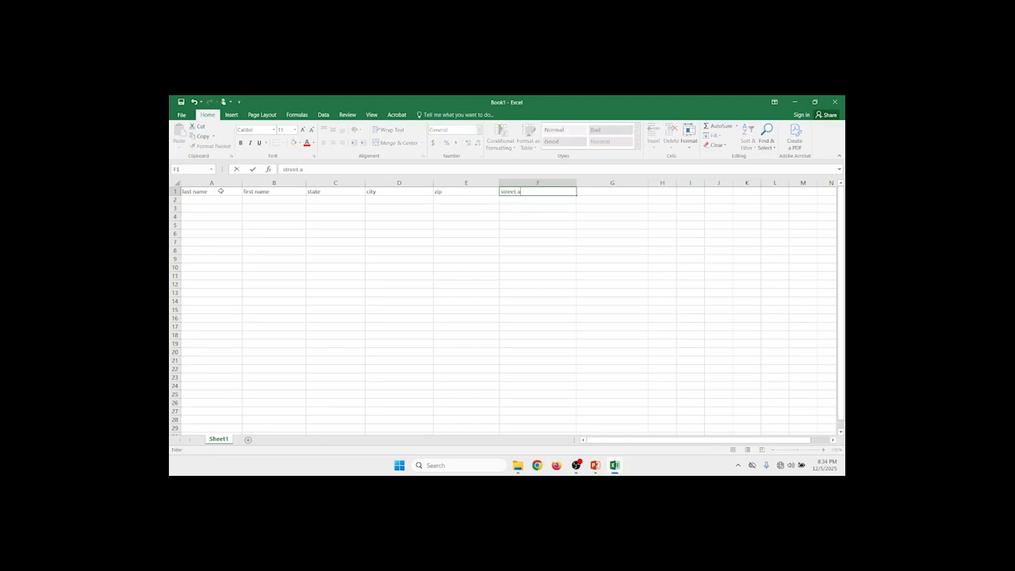
pyautogui.write('ddress')
pyautogui.press('Tab')
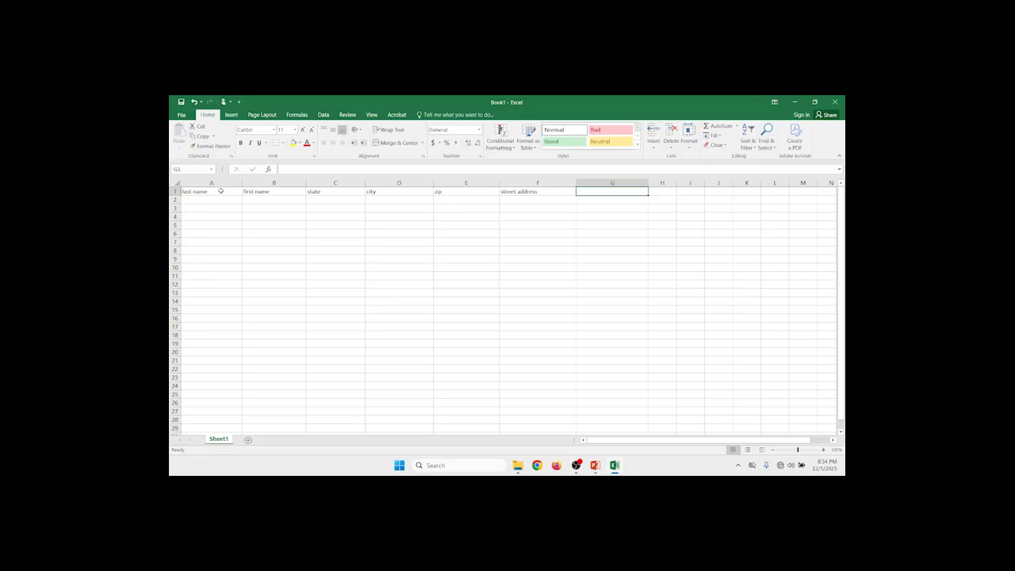
pyautogui.write('phone')
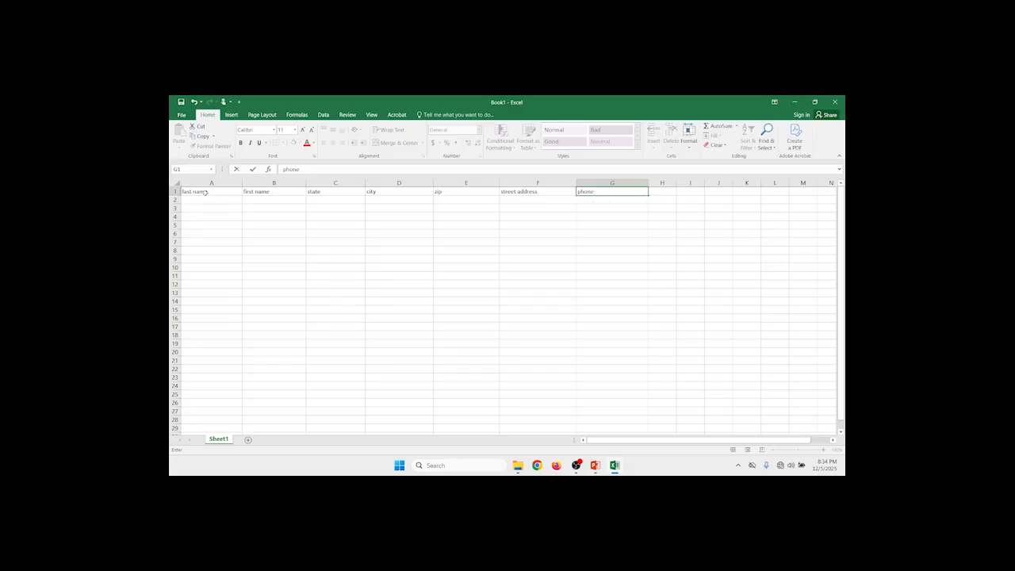
pyautogui.keyDown('shift'); pyautogui.click(205, 193); pyautogui.keyUp('shift')
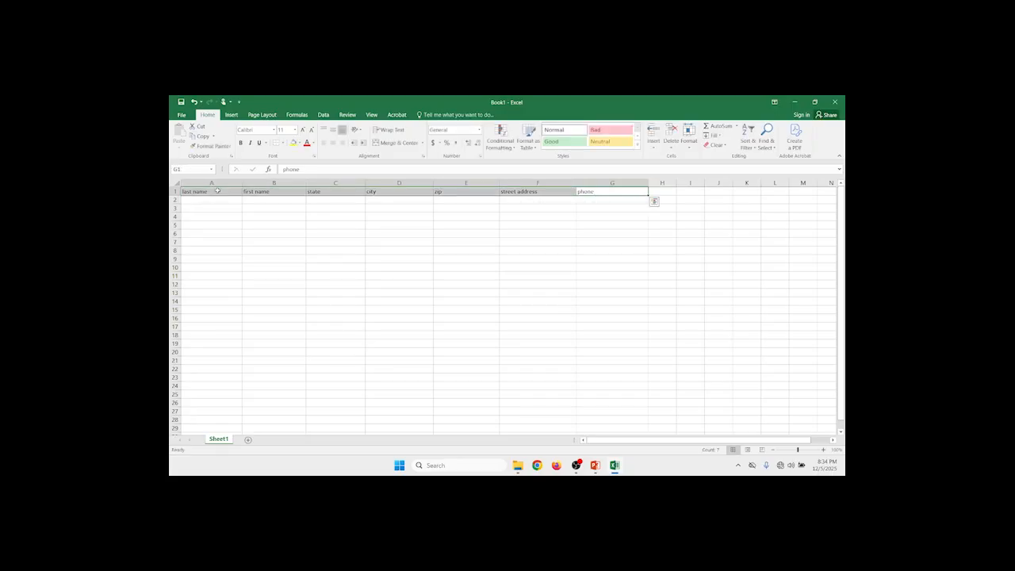
pyautogui.click(240, 143)
# Enter the first contact's last name, first name, state Alabama and city Springfield in cells A2 through D2.
pyautogui.click(208, 199)
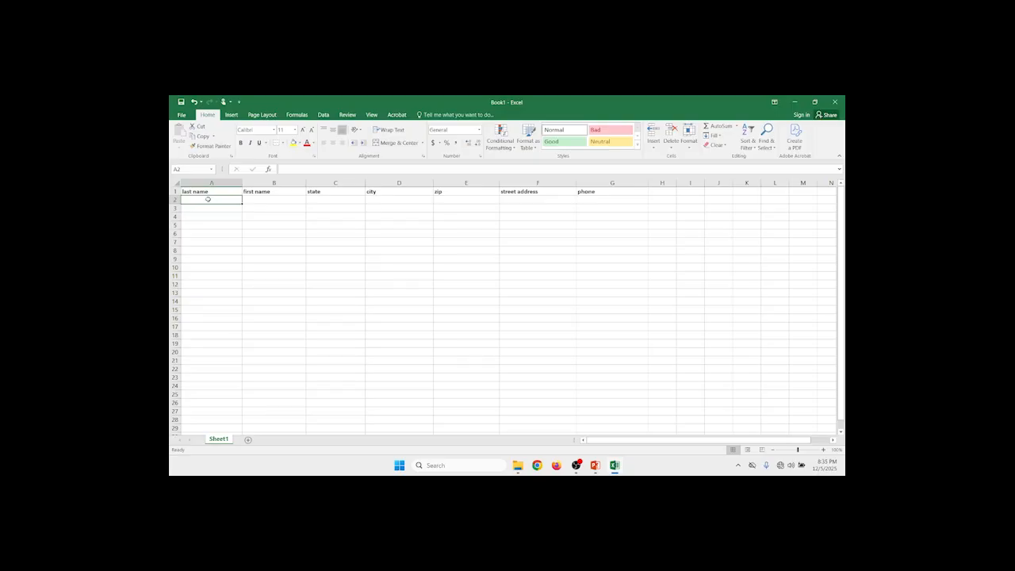
pyautogui.write('Smith')
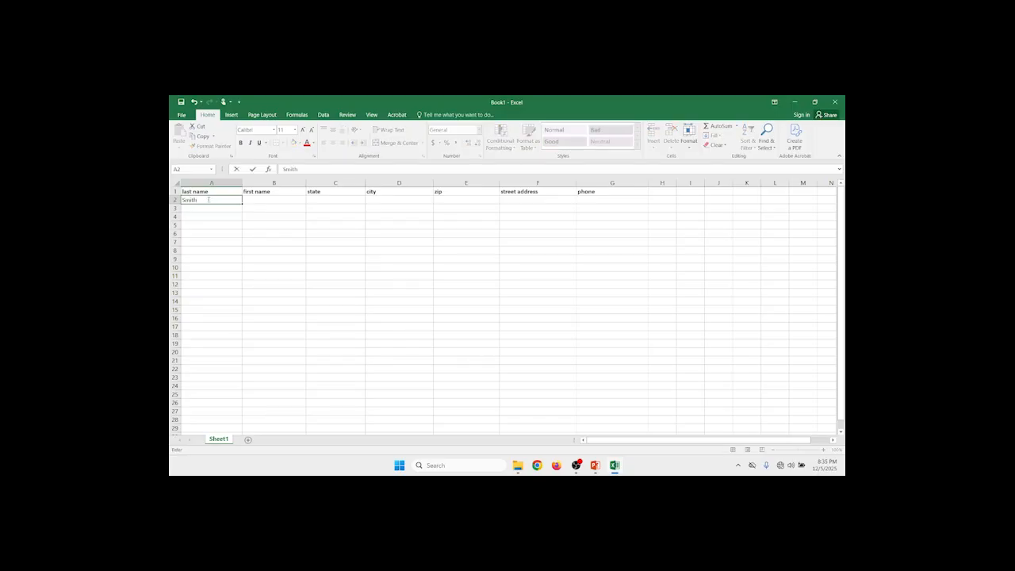
pyautogui.press('Tab')
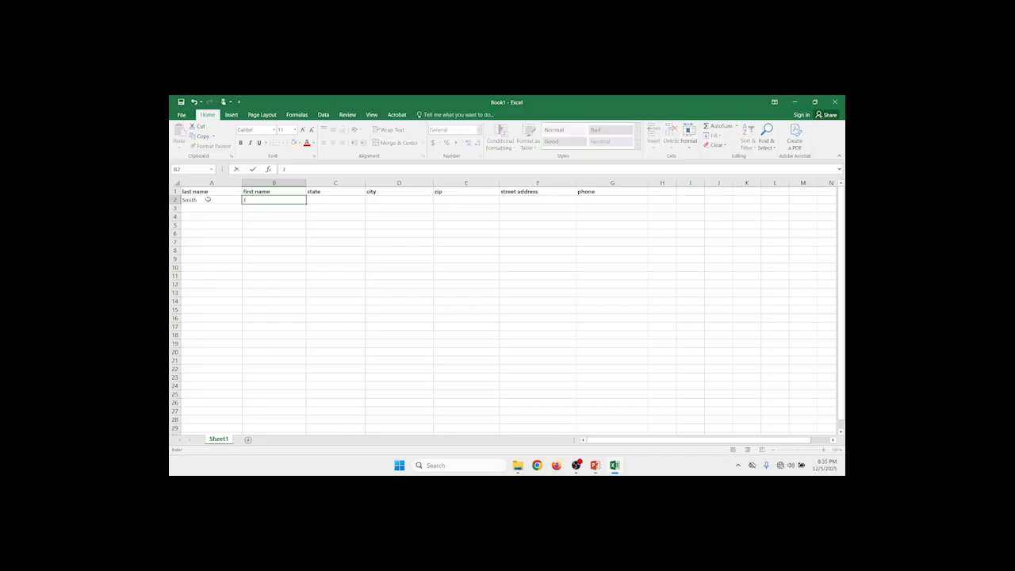
pyautogui.write('John')
pyautogui.press('Tab')
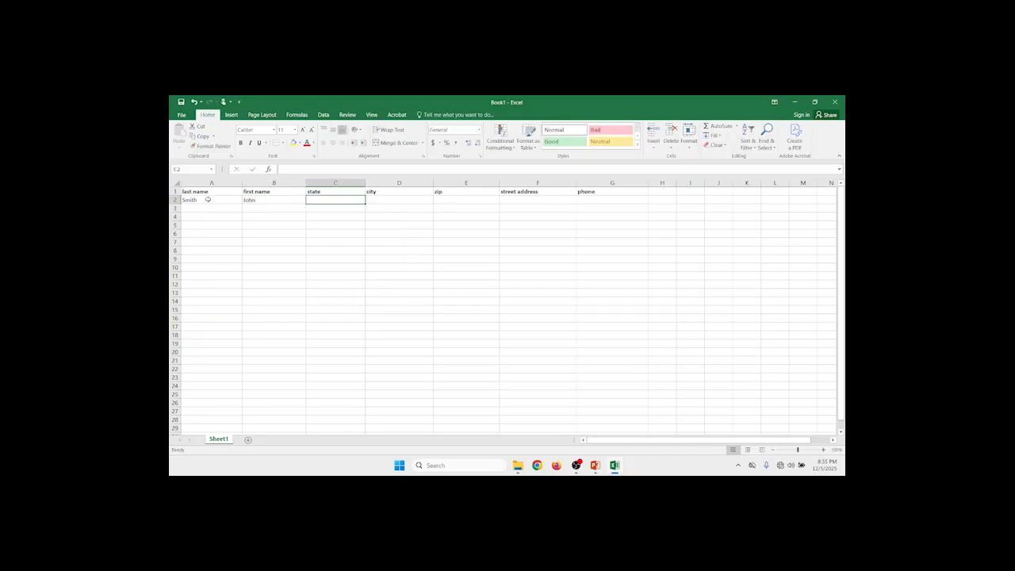
pyautogui.write('Al')
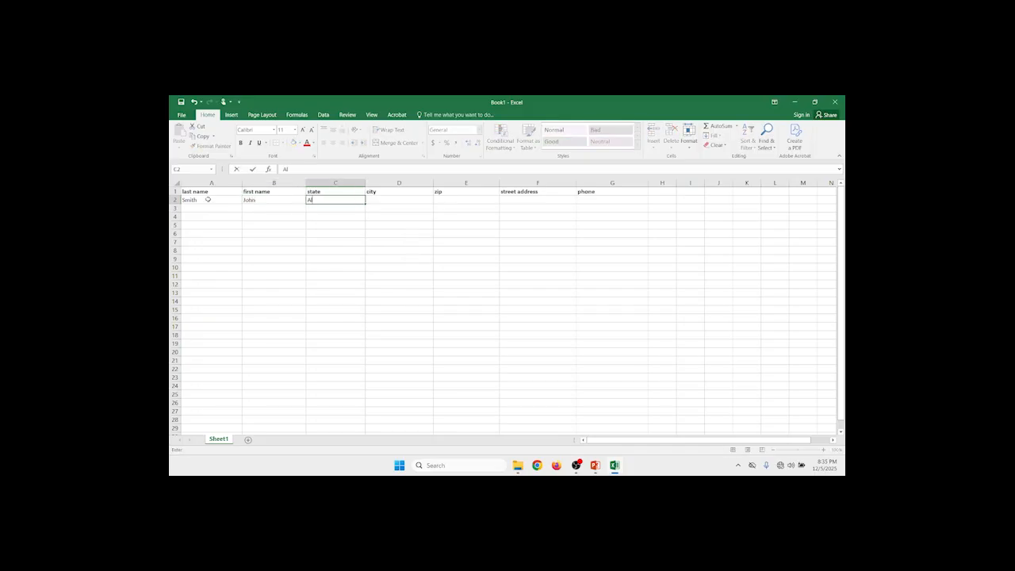
pyautogui.write('abama')
pyautogui.press('Tab')
pyautogui.write('Springfie')
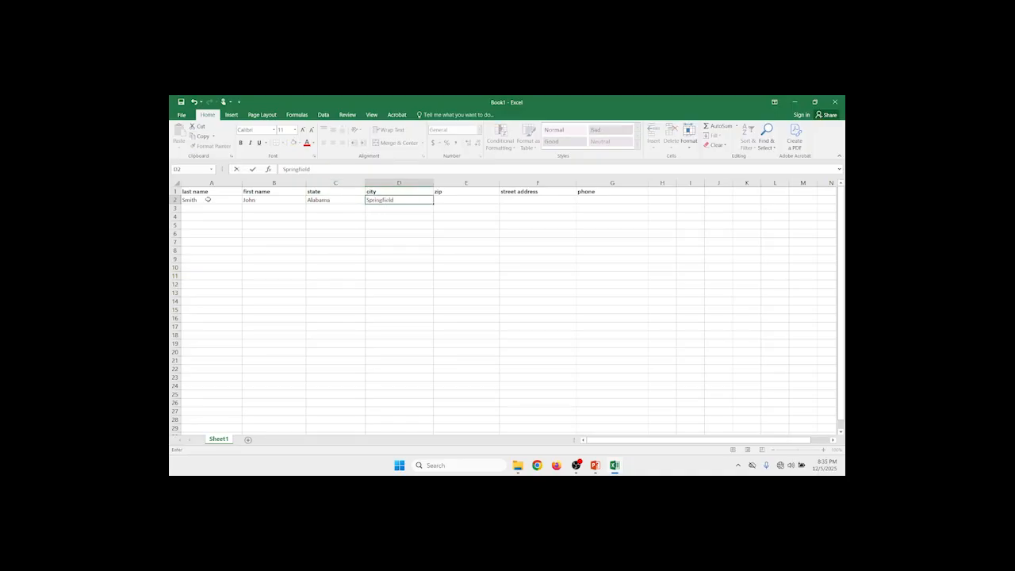
# Fill in the first contact's zip code, street address and phone number in cells E2 through G2.
pyautogui.press('Tab')
pyautogui.write('10')
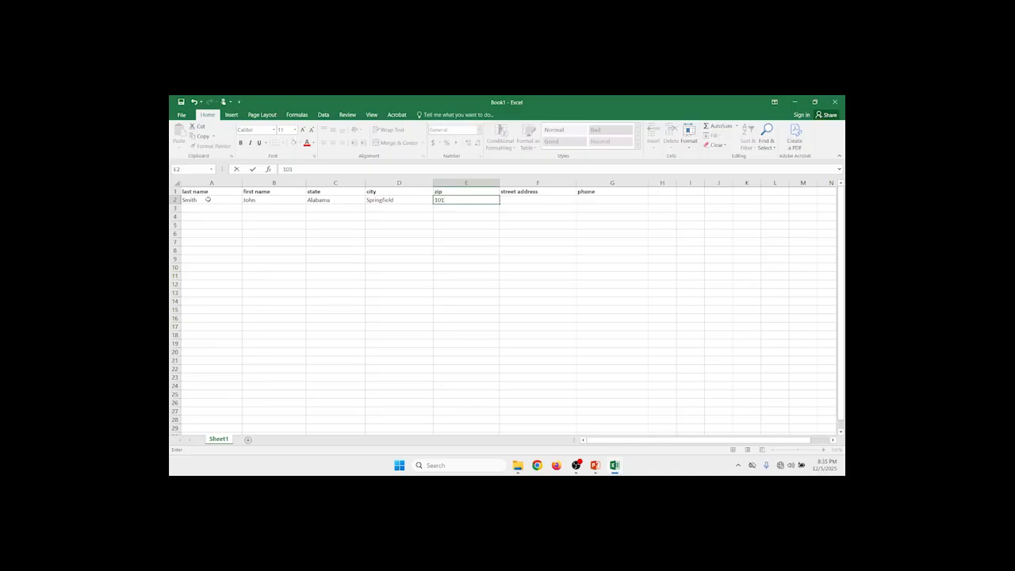
pyautogui.press('Tab')
pyautogui.write('123')
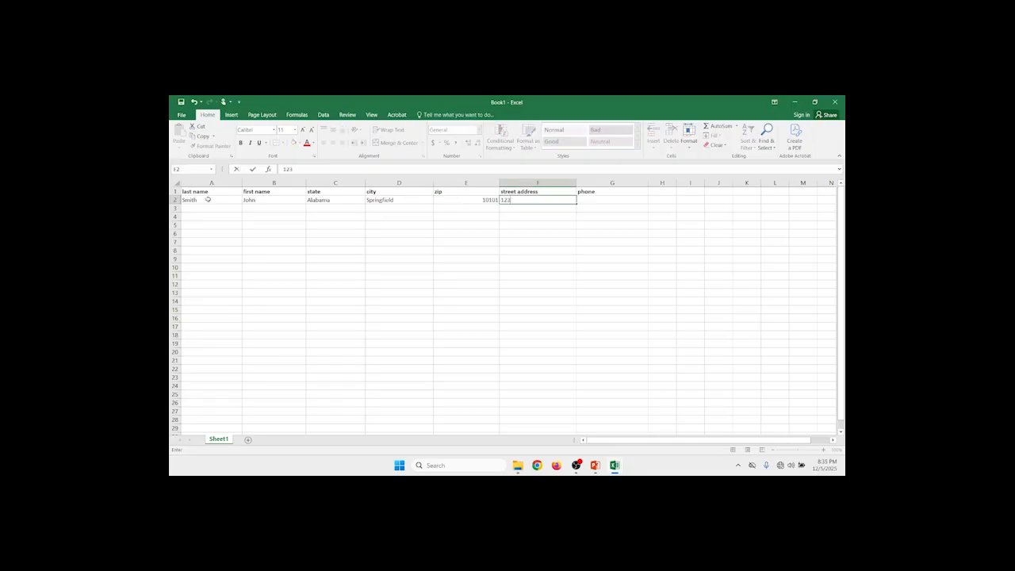
pyautogui.write(' Fake St')
pyautogui.press('Tab')
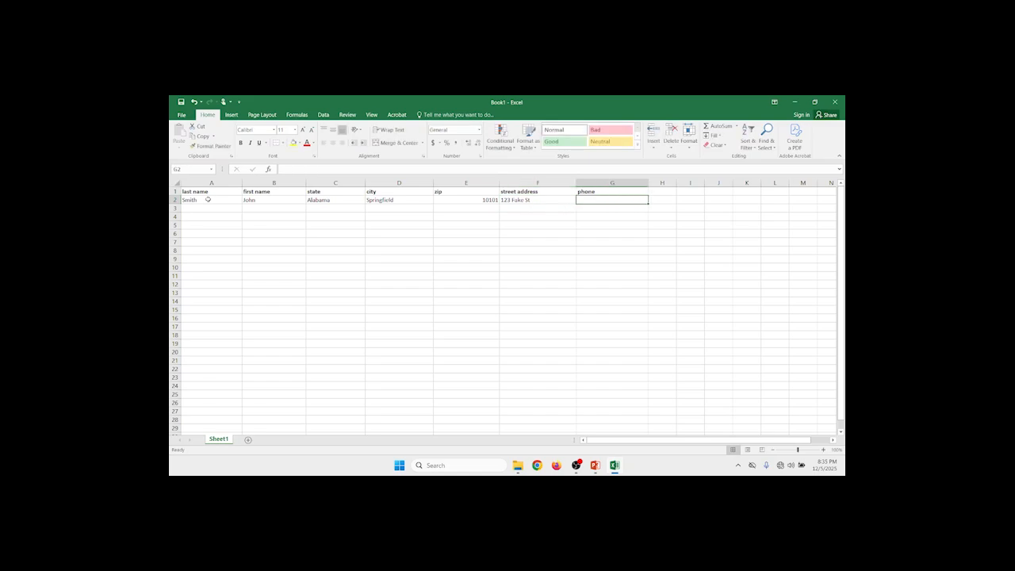
pyautogui.write('123-456-7890')
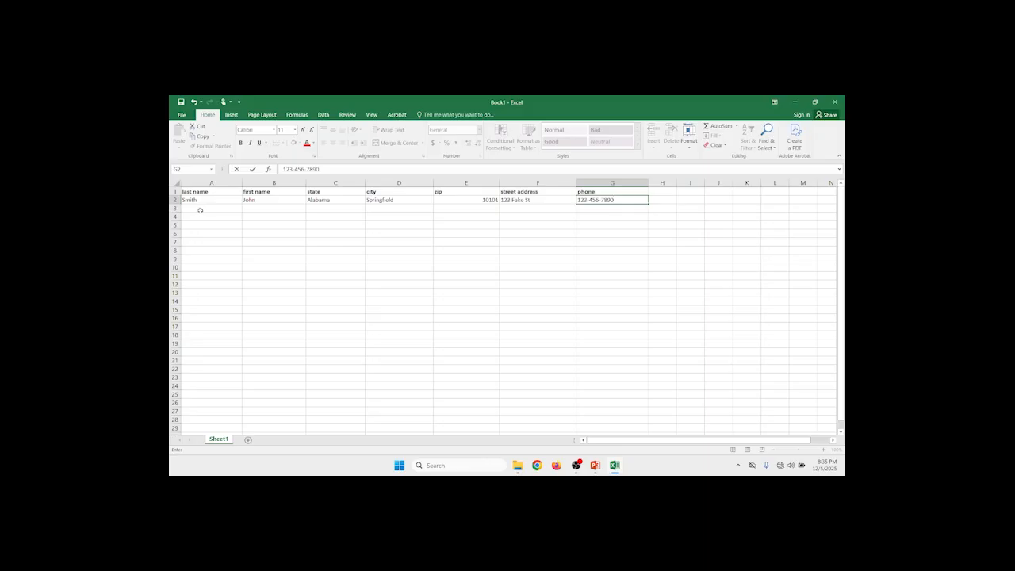
# Enter the second contact's last name, first name and state Vermont in cells A3 through C3.
pyautogui.click(201, 207)
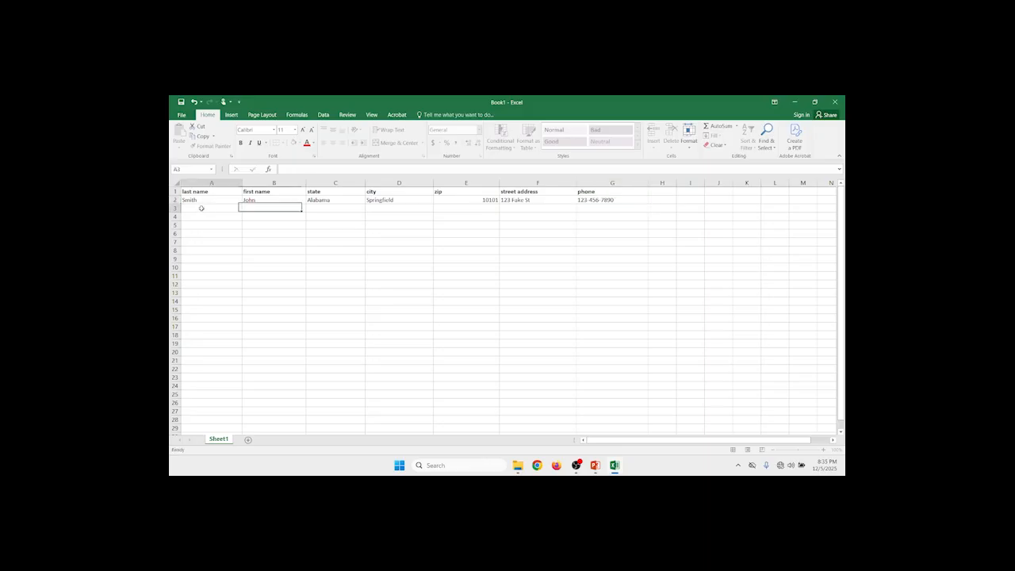
pyautogui.write('Doe')
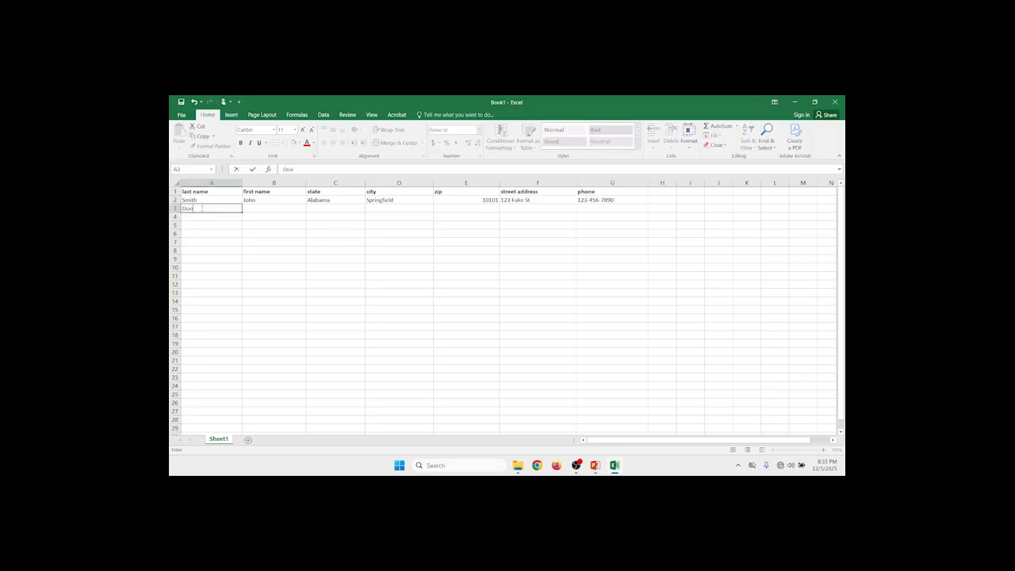
pyautogui.press('Tab')
pyautogui.write('Jan')
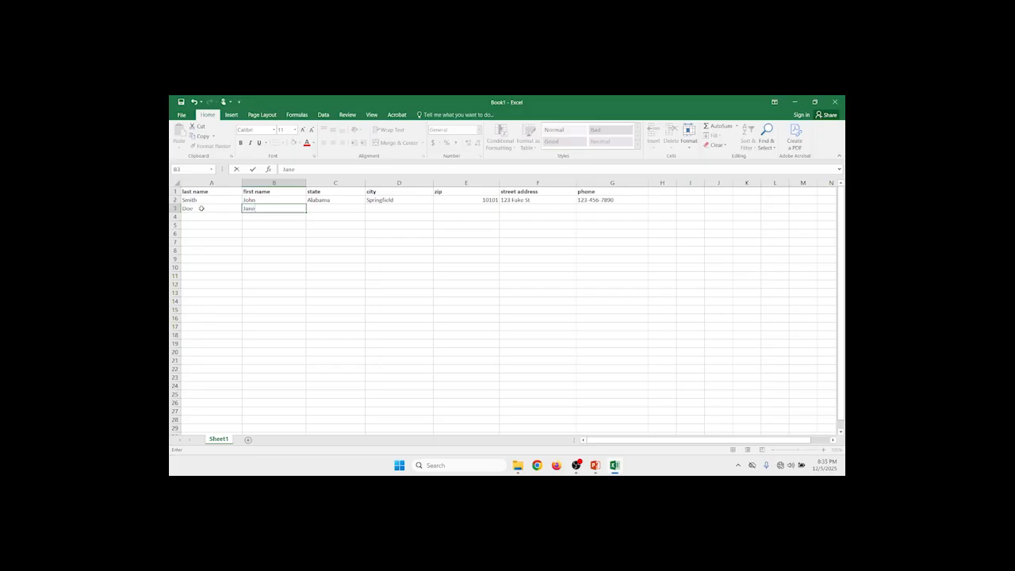
pyautogui.press('Tab')
pyautogui.write('Vermo')
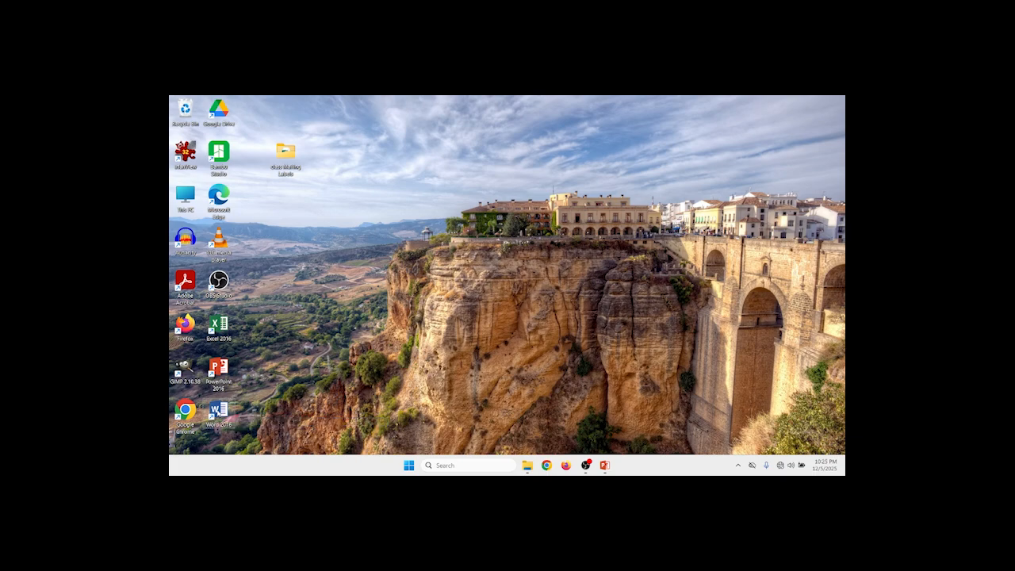
# Open Word, start a blank document and display the mailing tools.
pyautogui.doubleClick(218, 411)
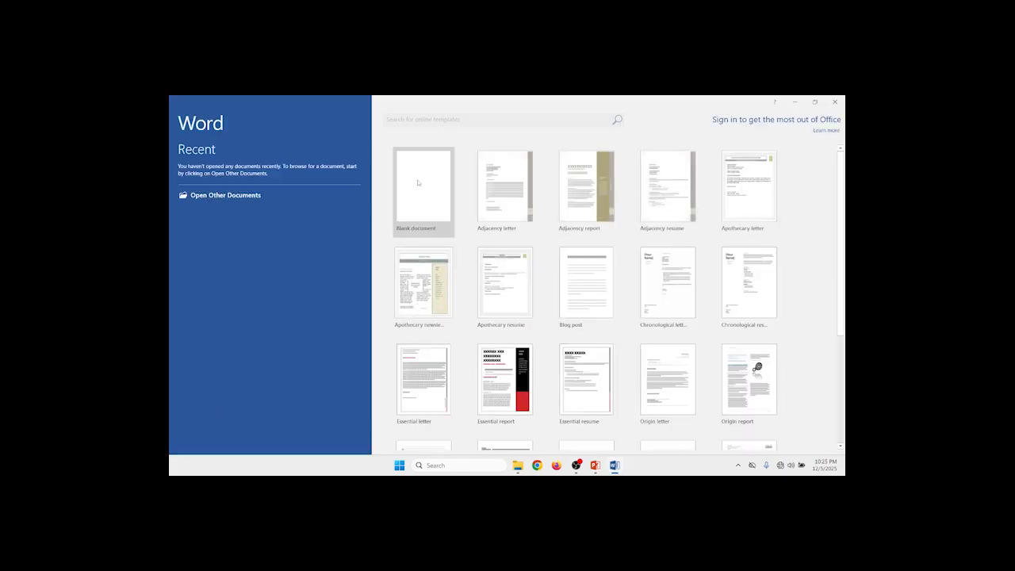
pyautogui.click(416, 191)
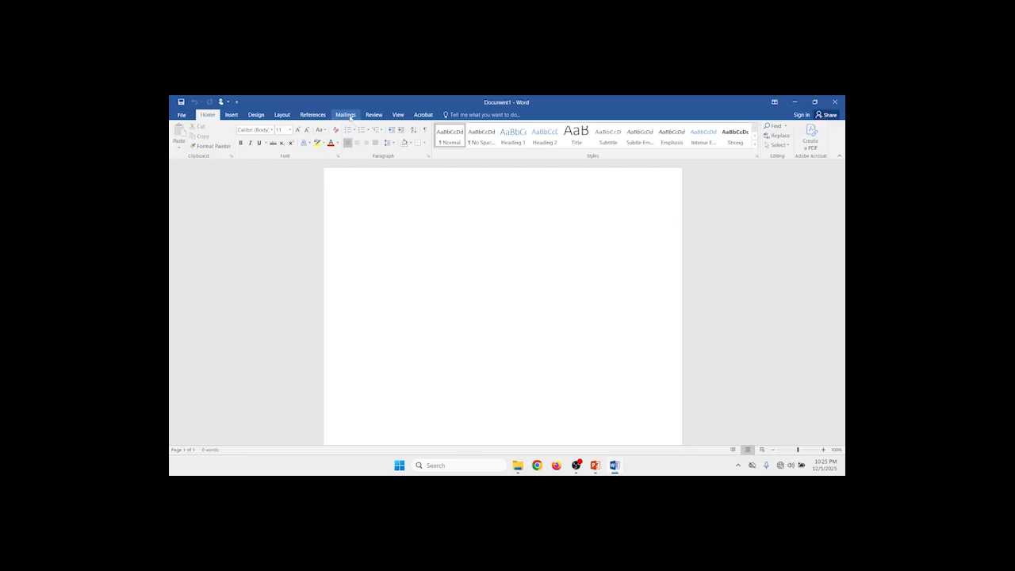
pyautogui.click(347, 115)
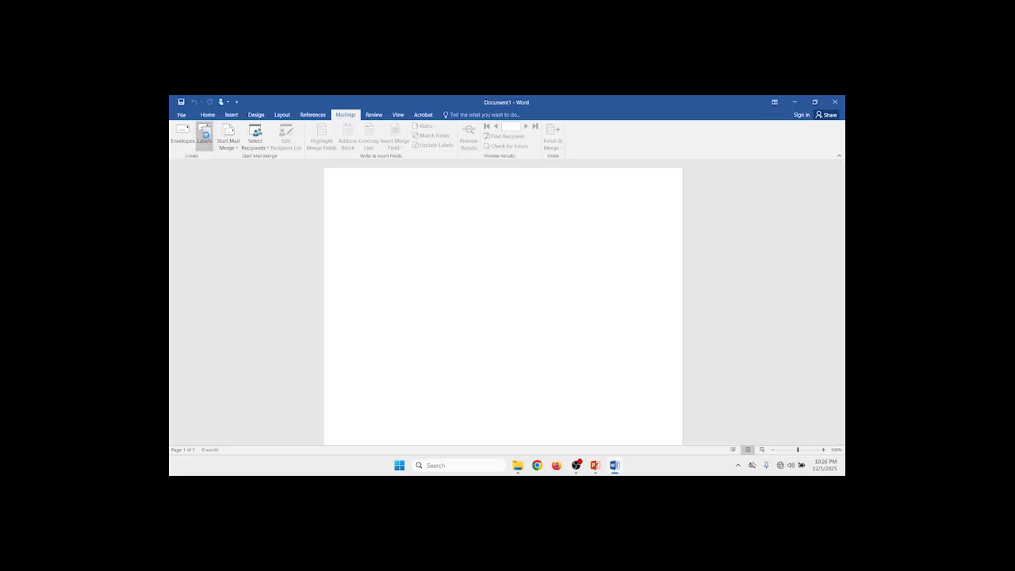
# Generate a blank label sheet for vendor 3M / Post-it North America, product 2100-F, and close it without saving.
pyautogui.click(206, 136)
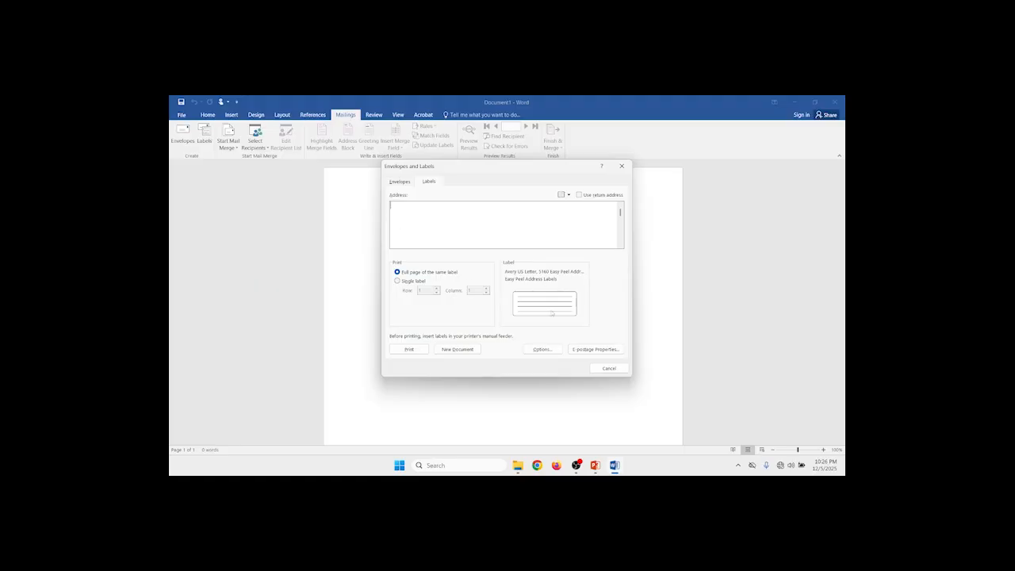
pyautogui.click(539, 296)
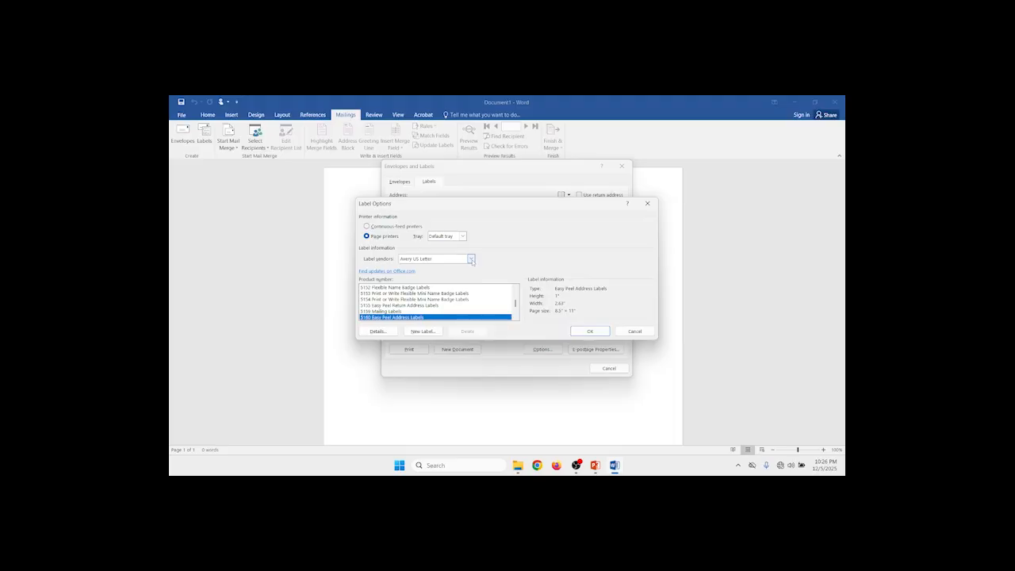
pyautogui.click(471, 259)
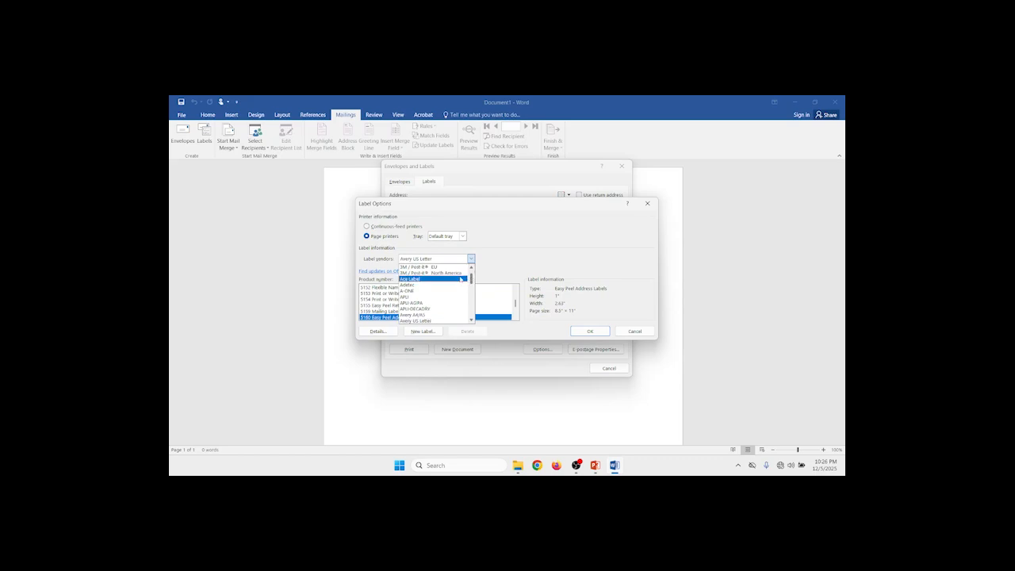
pyautogui.click(457, 274)
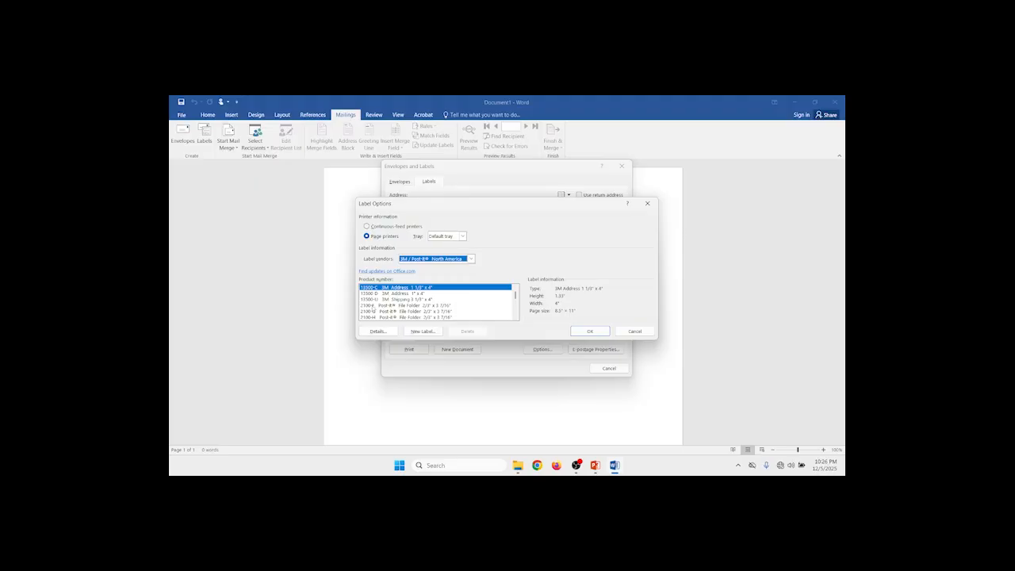
pyautogui.click(372, 305)
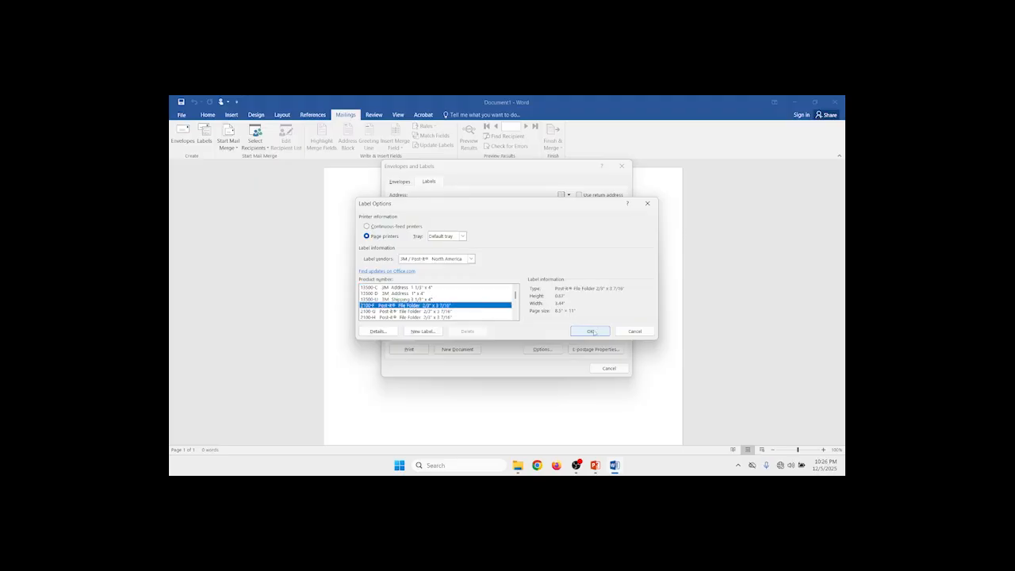
pyautogui.click(591, 331)
pyautogui.click(460, 351)
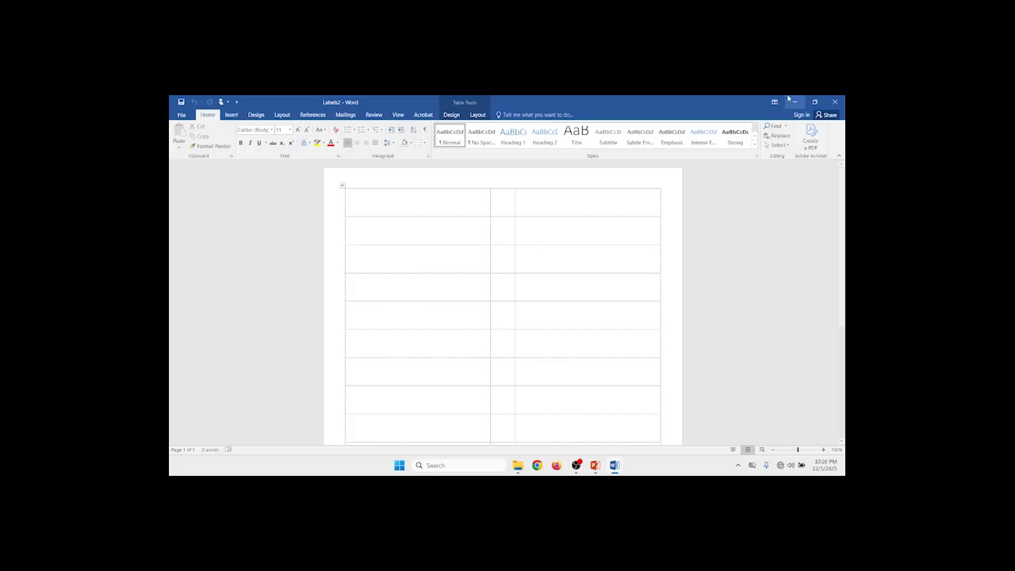
pyautogui.click(840, 100)
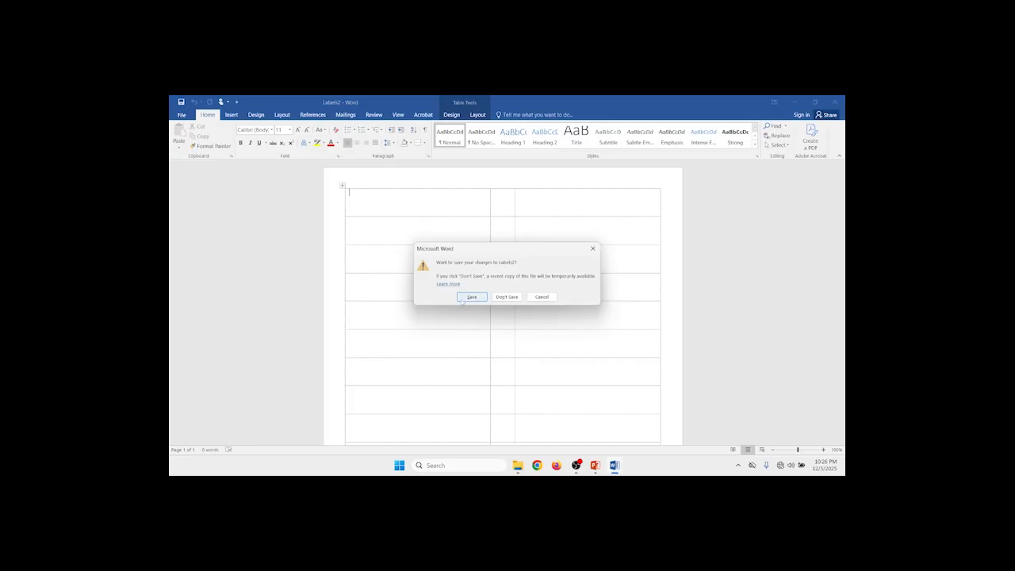
pyautogui.click(506, 297)
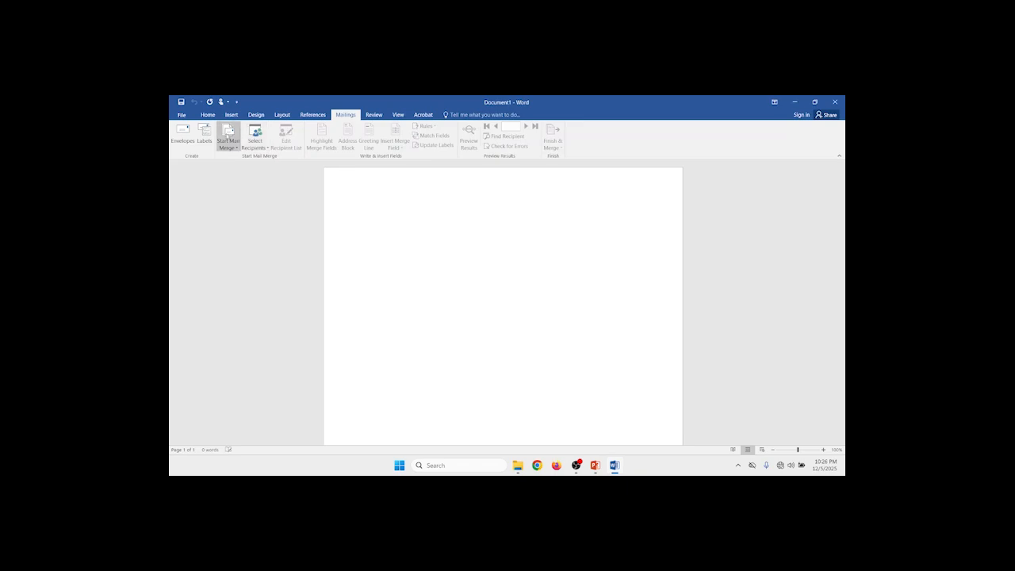
# Start the Step-by-Step Mail Merge Wizard with Labels as the document type and advance to the starting document step.
pyautogui.click(228, 137)
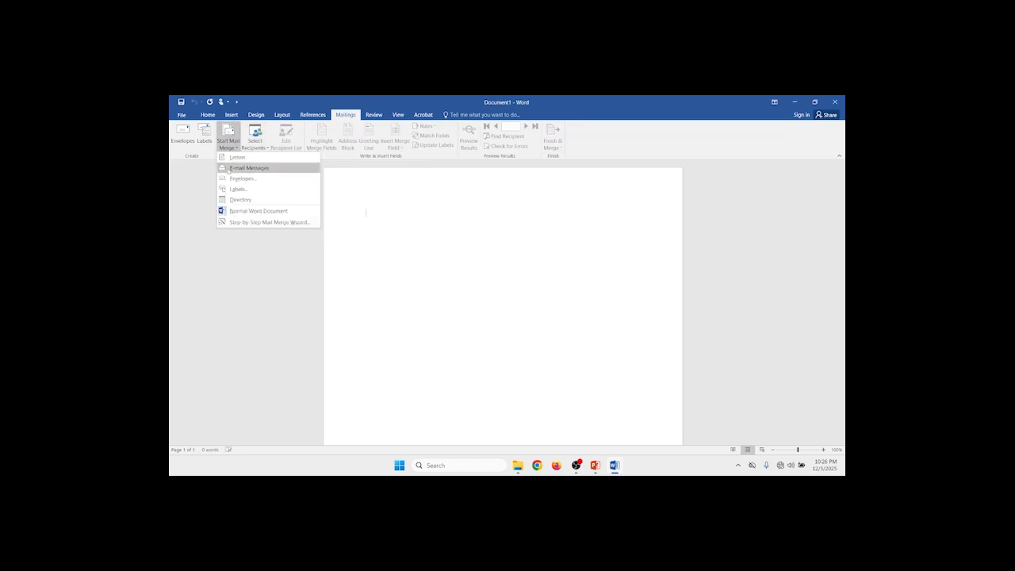
pyautogui.click(237, 223)
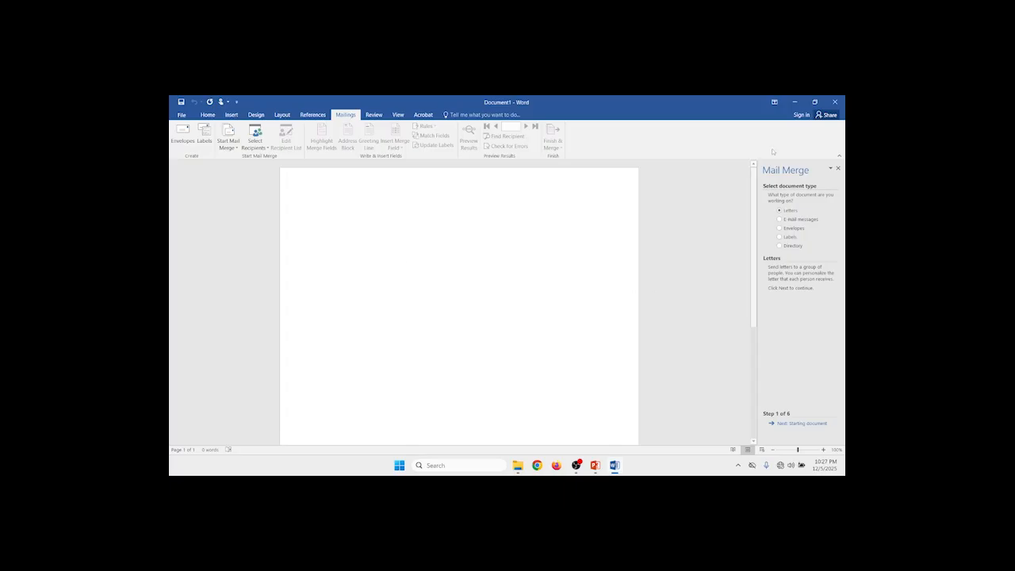
pyautogui.click(788, 238)
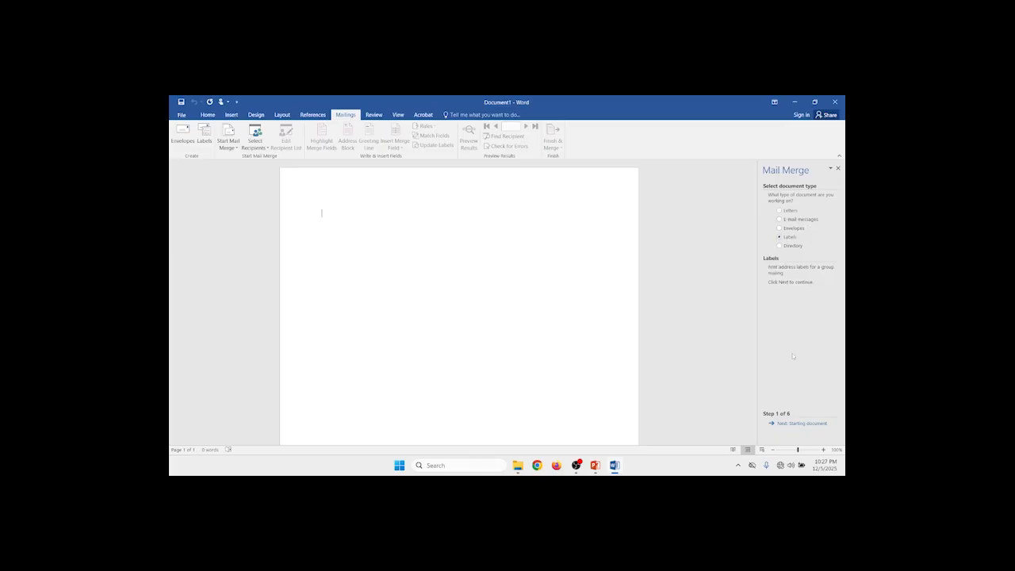
pyautogui.click(791, 424)
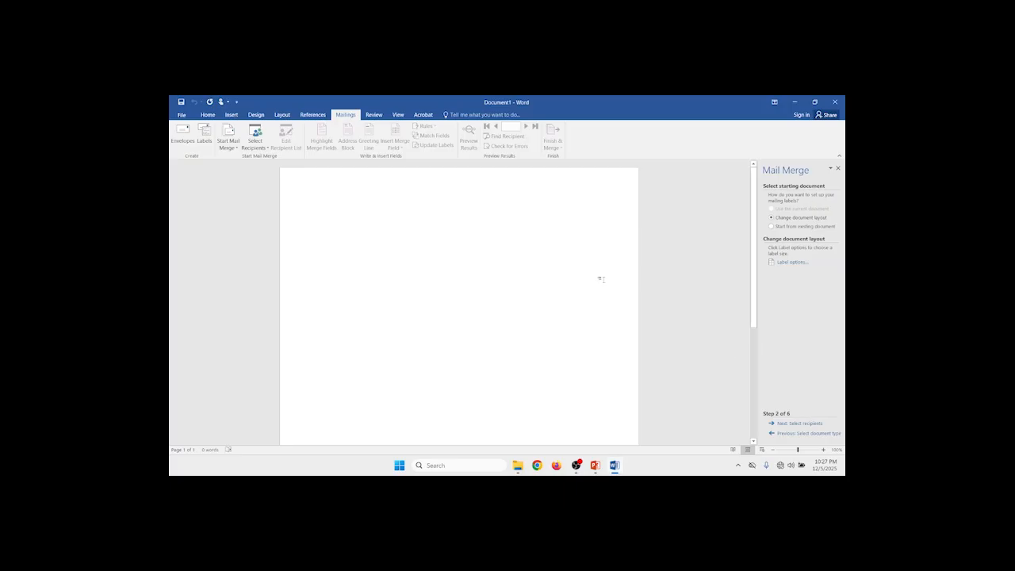
# Set the label layout to vendor Avery US Letter, product 5160 Easy Peel Address Labels.
pyautogui.click(792, 263)
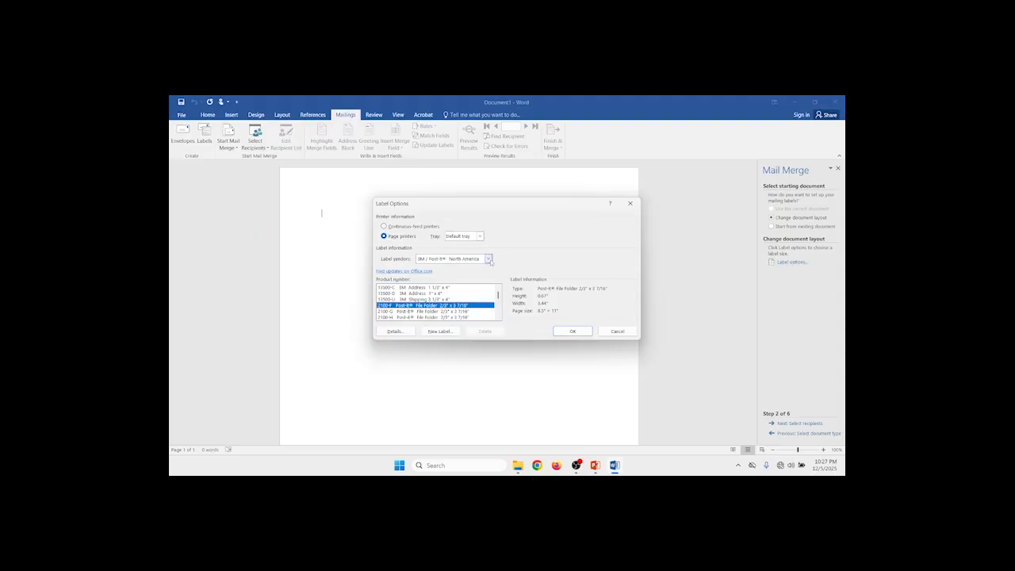
pyautogui.click(488, 259)
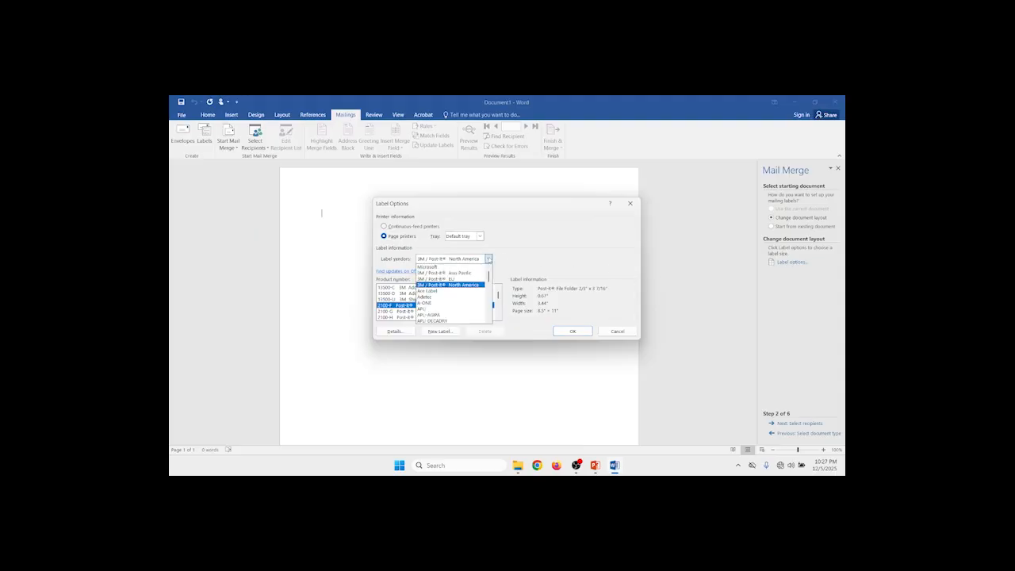
pyautogui.scroll(-3, 428, 298)
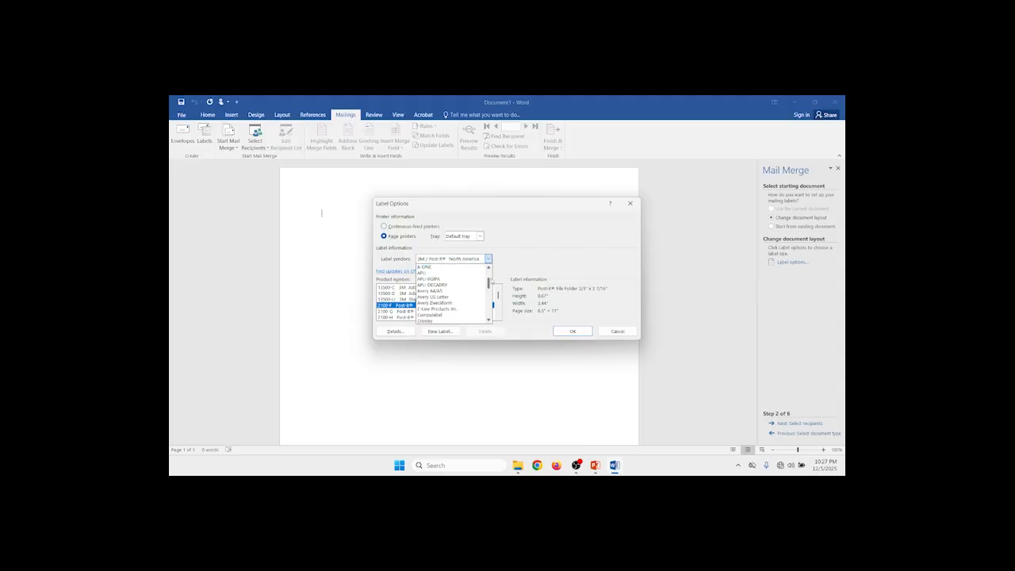
pyautogui.click(430, 291)
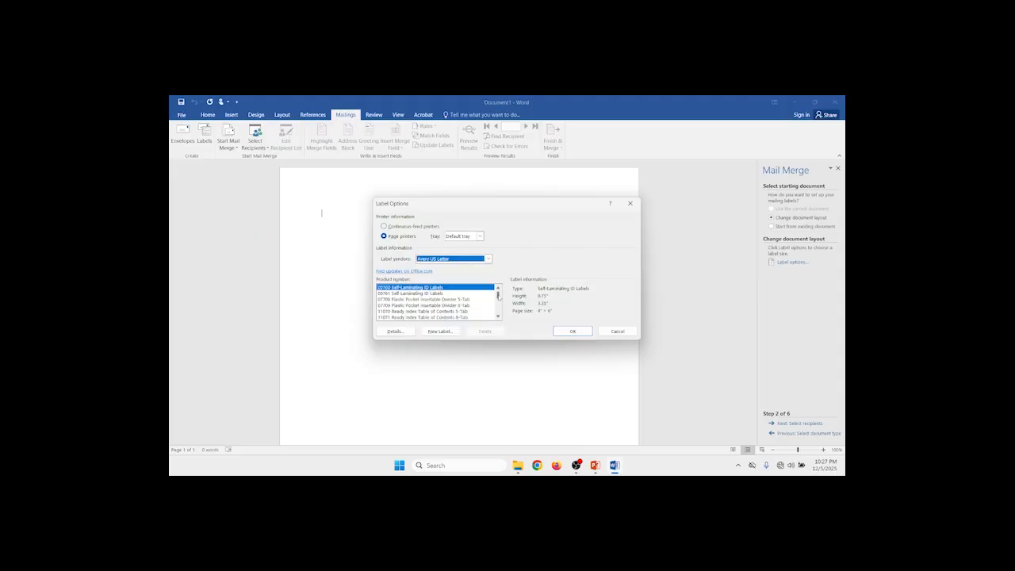
pyautogui.moveTo(499, 295); pyautogui.dragTo(499, 302)
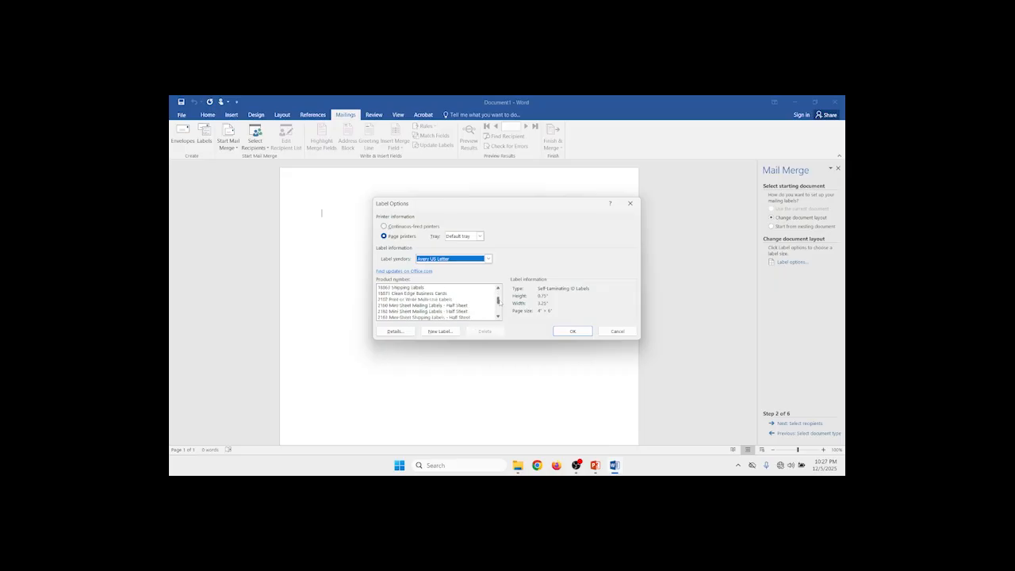
pyautogui.moveTo(500, 302); pyautogui.dragTo(500, 304)
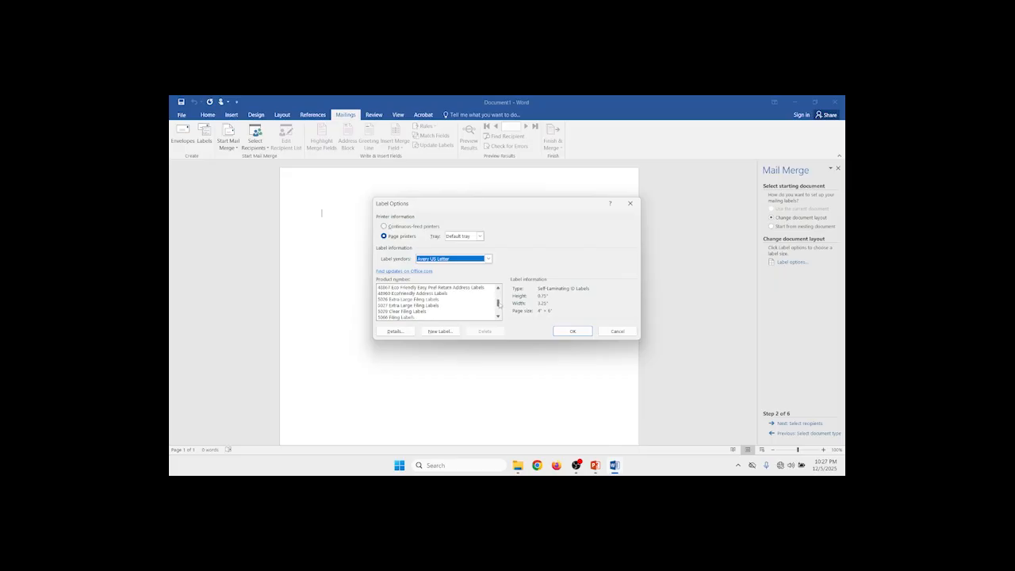
pyautogui.scroll(-5, 500, 307)
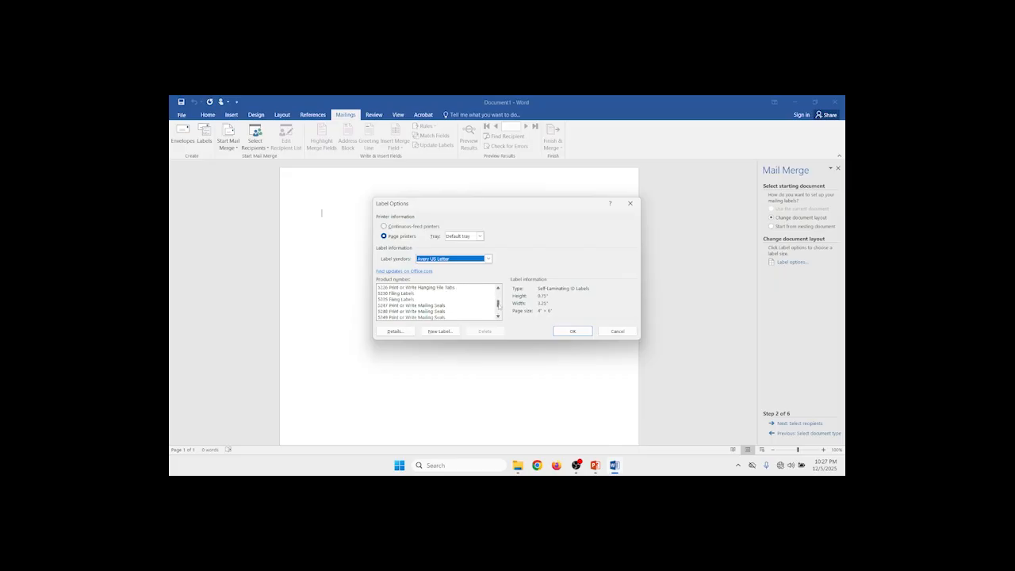
pyautogui.scroll(5, 485, 297)
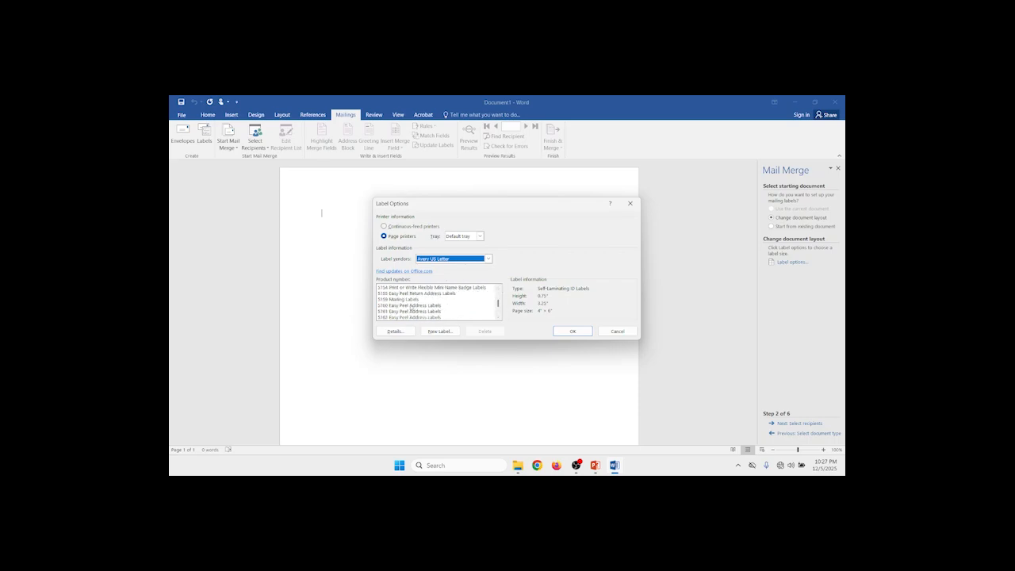
pyautogui.click(410, 305)
pyautogui.click(573, 331)
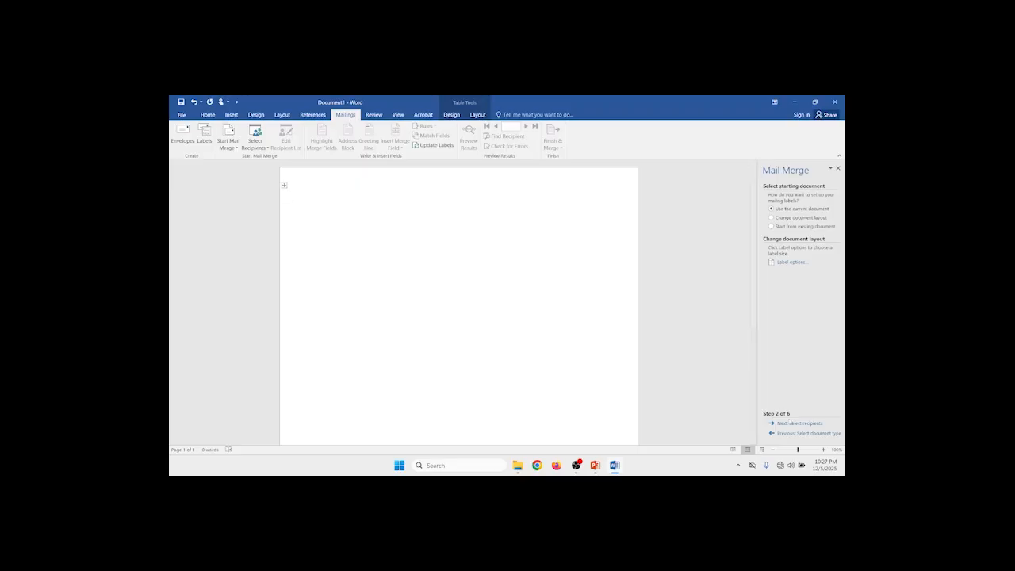
# Advance to recipient selection and load Sheet1$ of Mailing List from the Desktop's class Mailing Labels folder, with the first row as column headers.
pyautogui.click(790, 424)
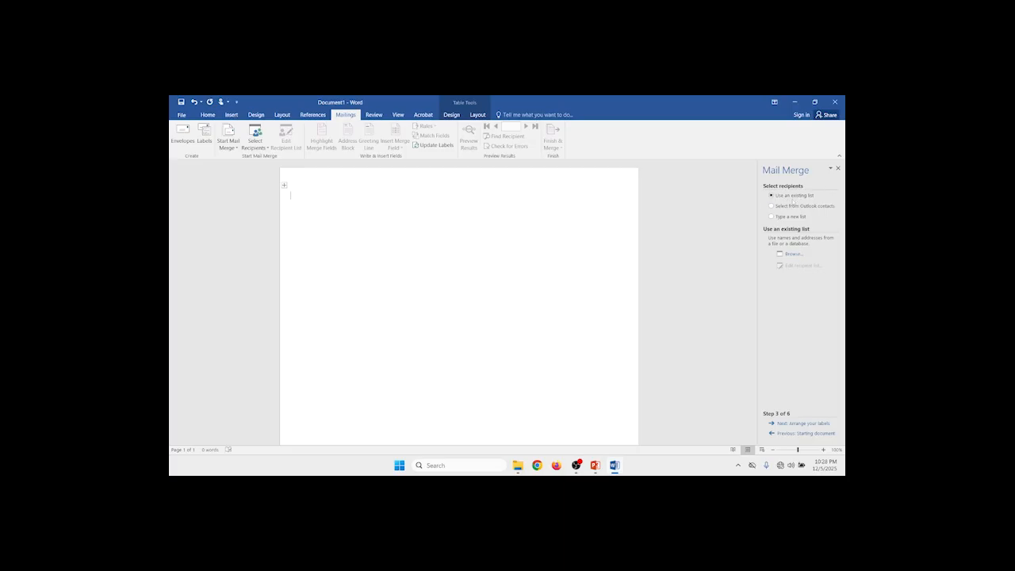
pyautogui.click(792, 255)
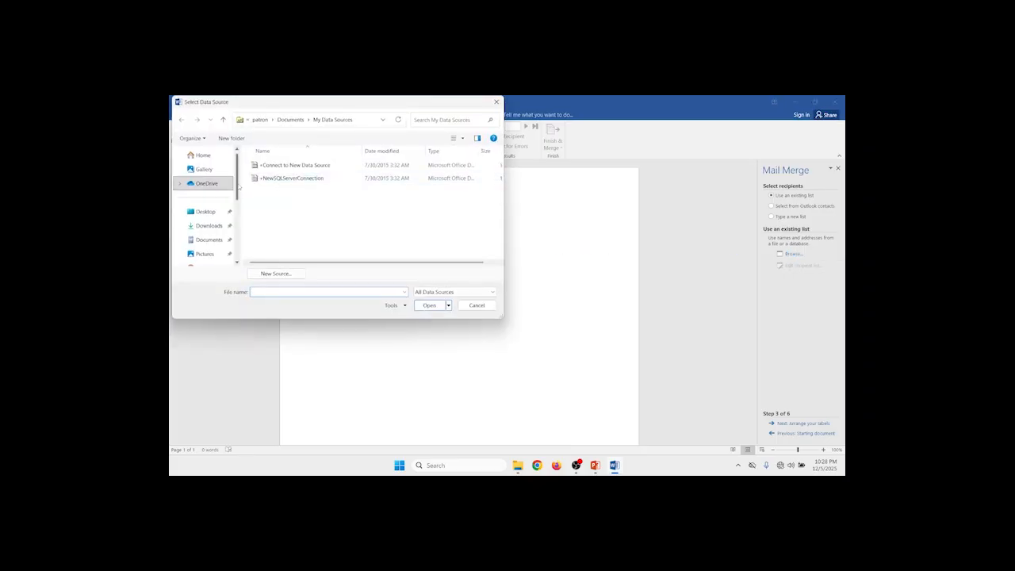
pyautogui.scroll(-2, 208, 186)
pyautogui.click(208, 186)
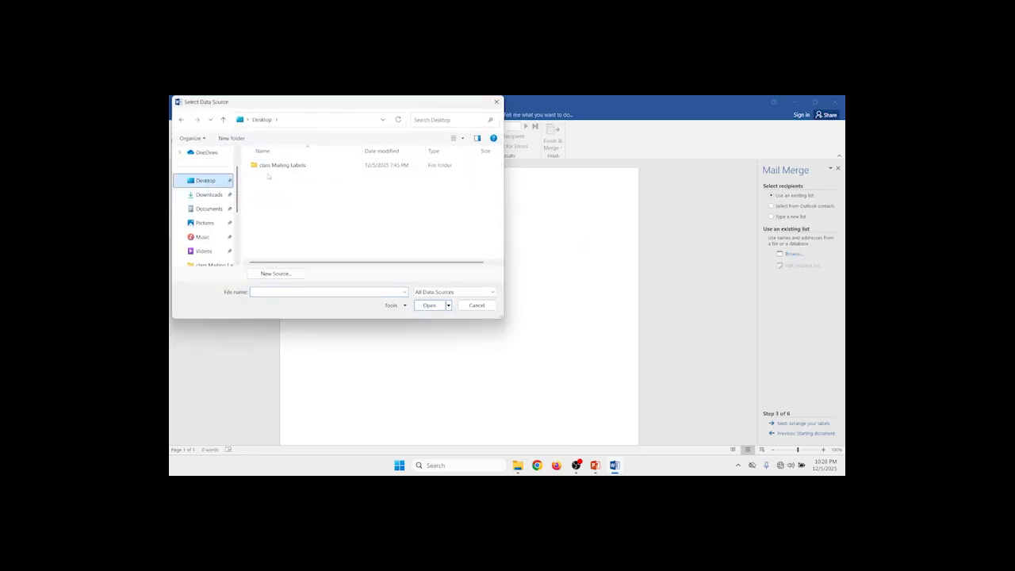
pyautogui.doubleClick(271, 165)
pyautogui.click(275, 178)
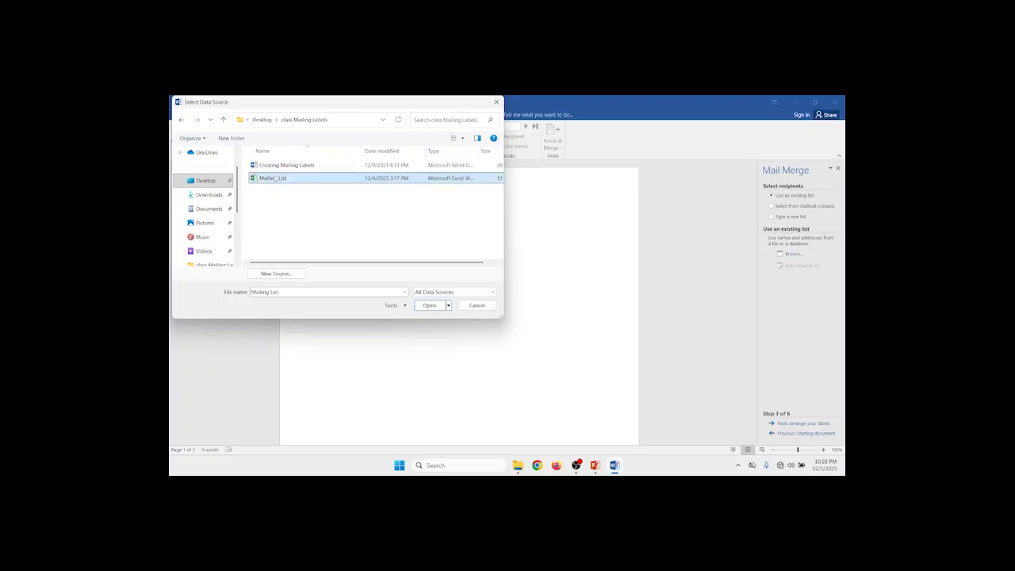
pyautogui.click(430, 308)
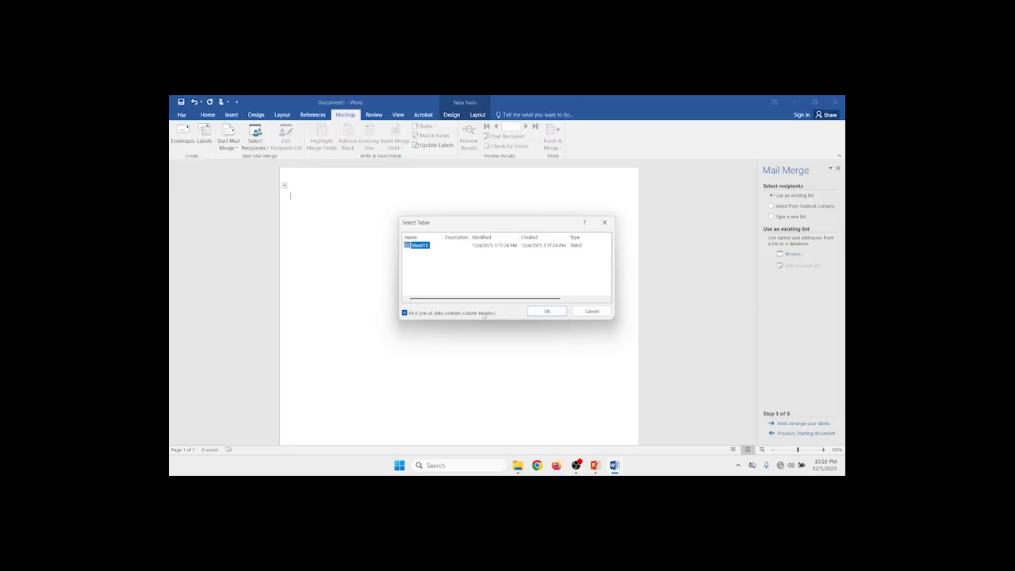
pyautogui.click(546, 310)
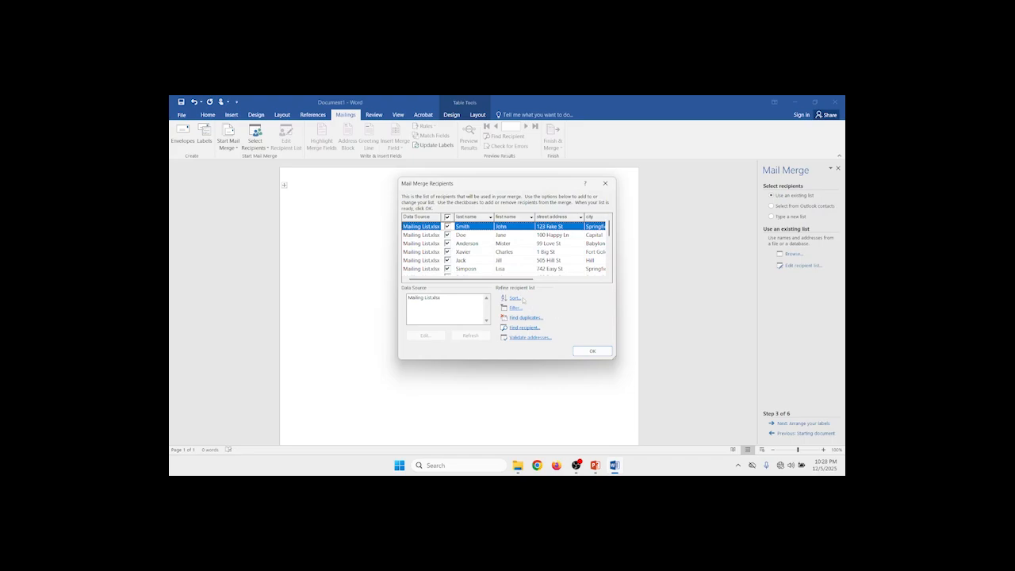
# Exclude the third, fourth and fifth recipients from the merge and include them again.
pyautogui.click(448, 243)
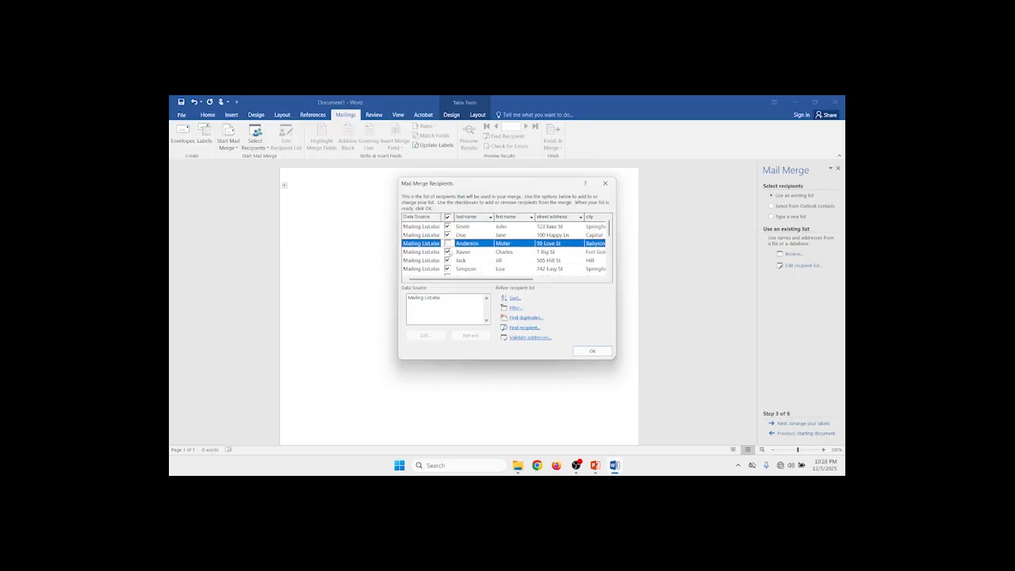
pyautogui.click(448, 251)
pyautogui.click(448, 260)
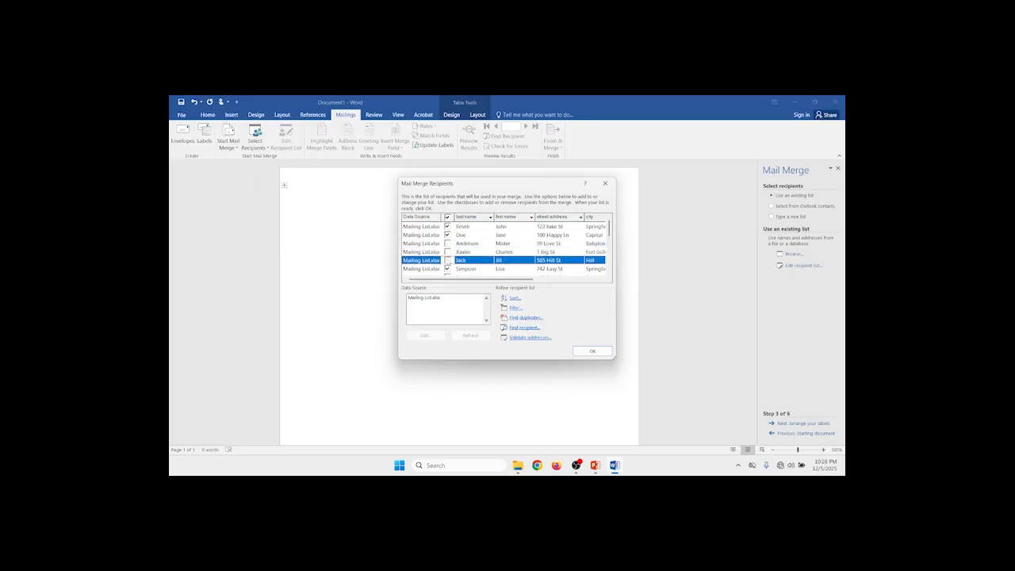
pyautogui.click(447, 260)
pyautogui.click(448, 251)
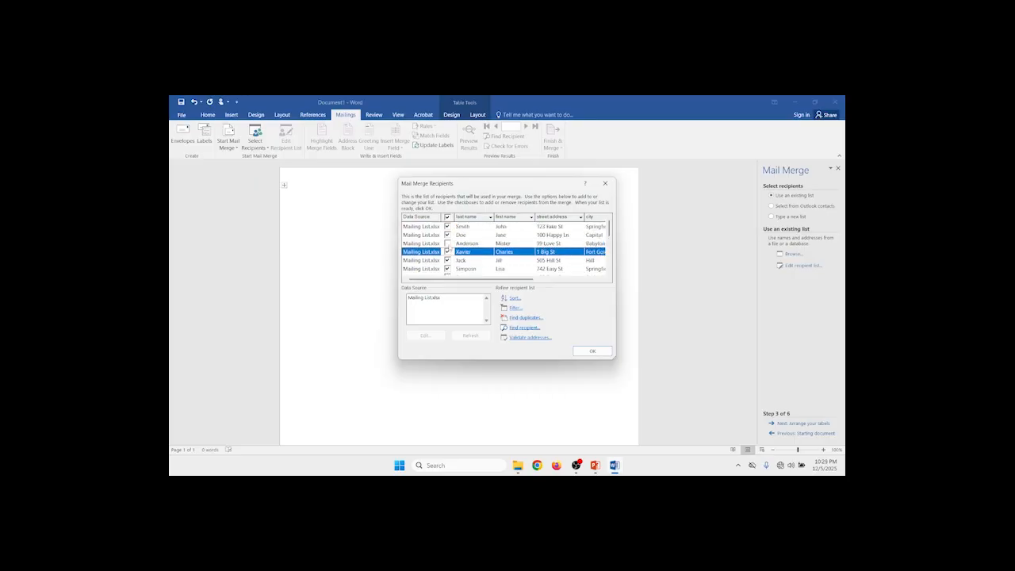
pyautogui.click(448, 244)
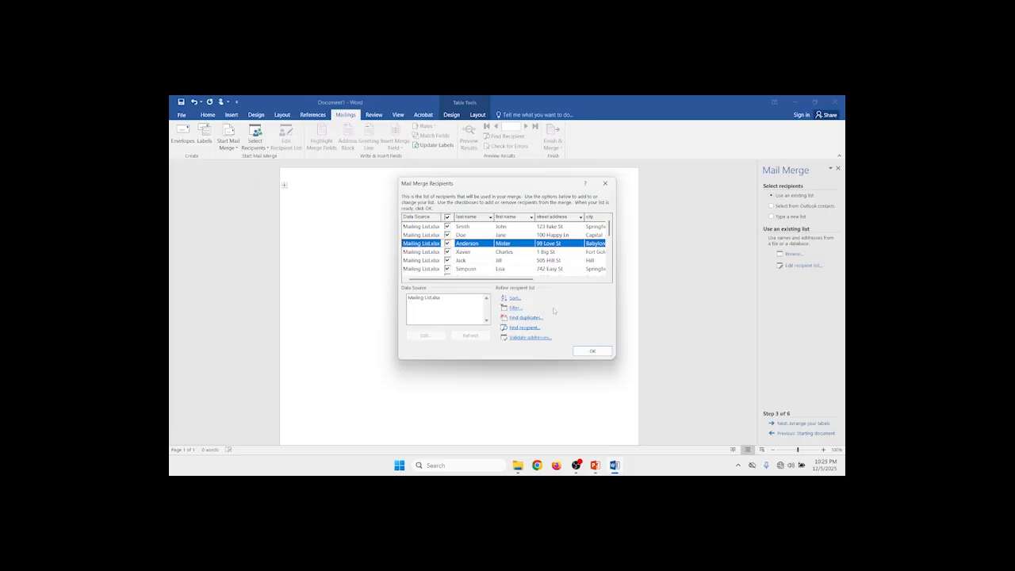
# Accept the recipient list, advance to arranging the labels and preview the address block for the first recipient.
pyautogui.click(593, 351)
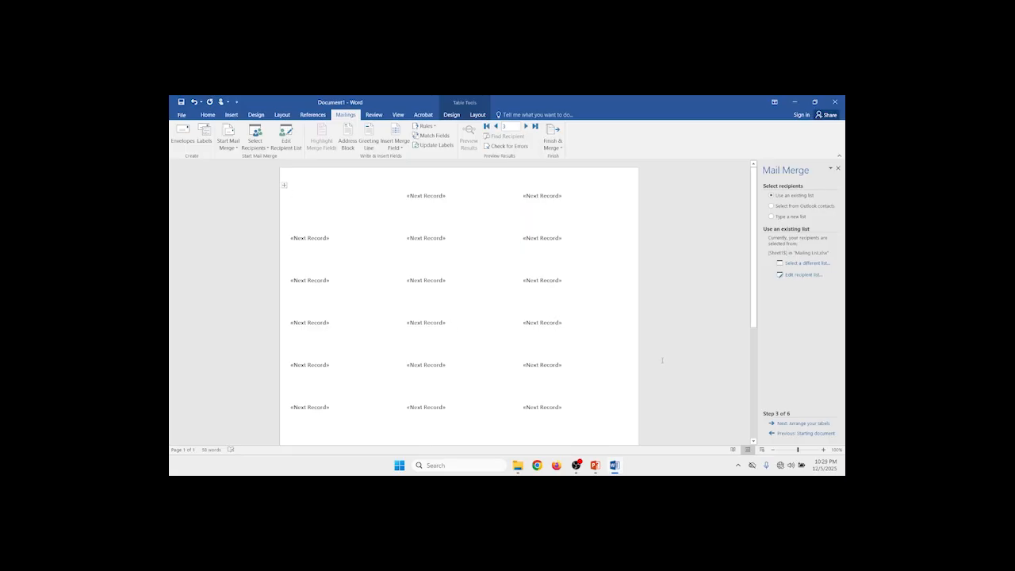
pyautogui.click(796, 423)
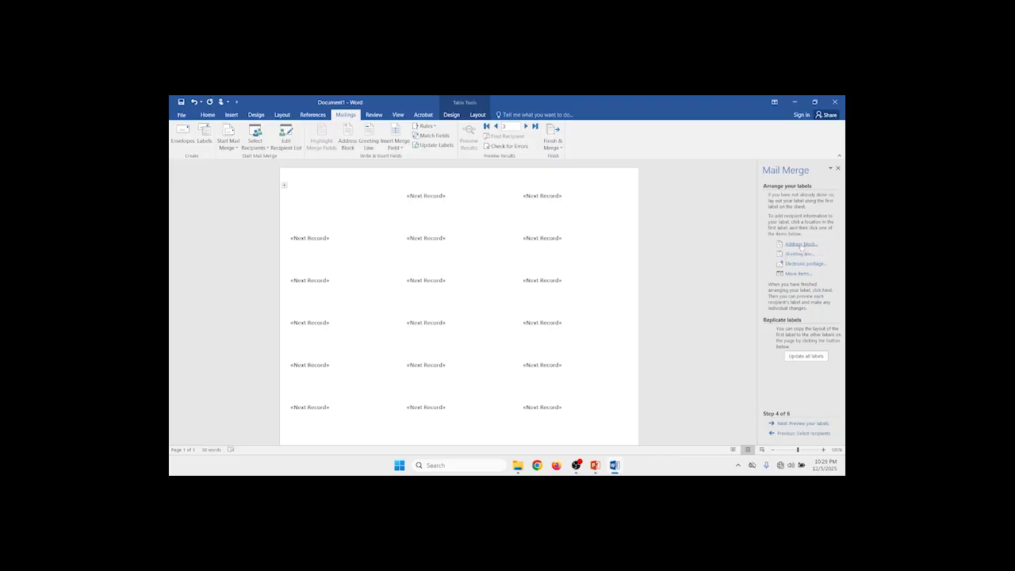
pyautogui.click(801, 246)
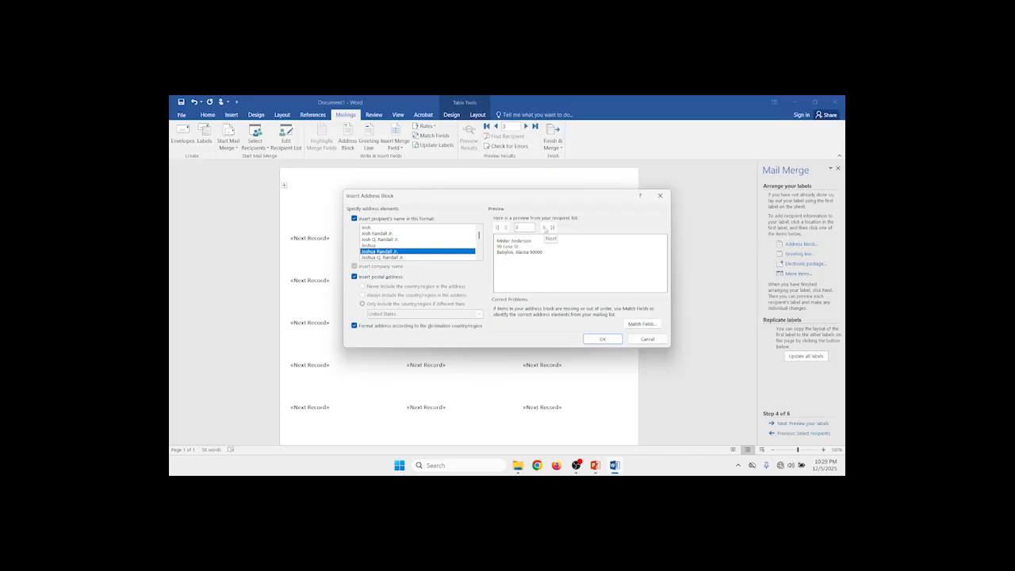
pyautogui.click(506, 227)
pyautogui.click(506, 228)
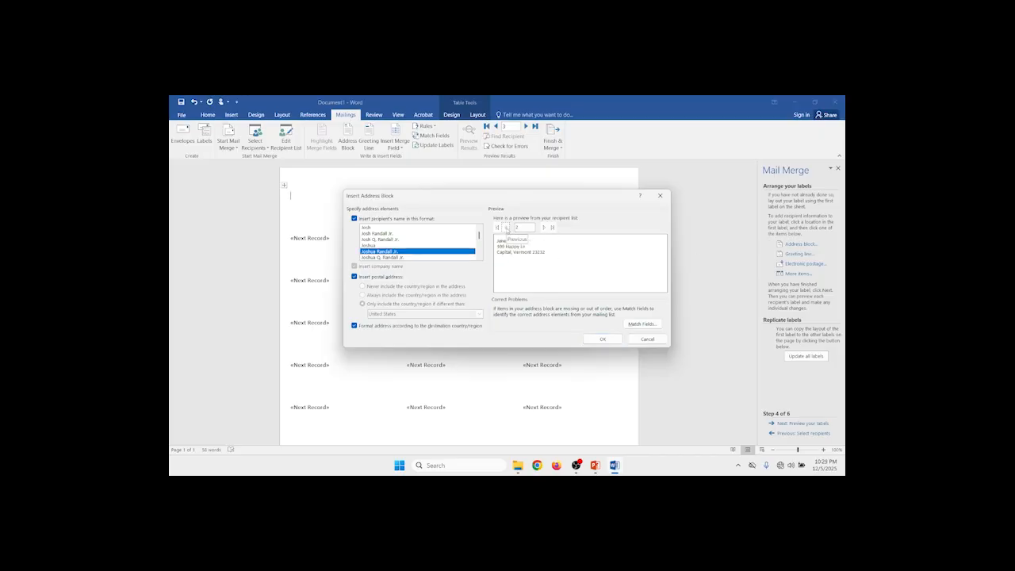
pyautogui.click(506, 228)
# Check the field matching, insert the address block in the first label and replicate it to all labels.
pyautogui.click(642, 323)
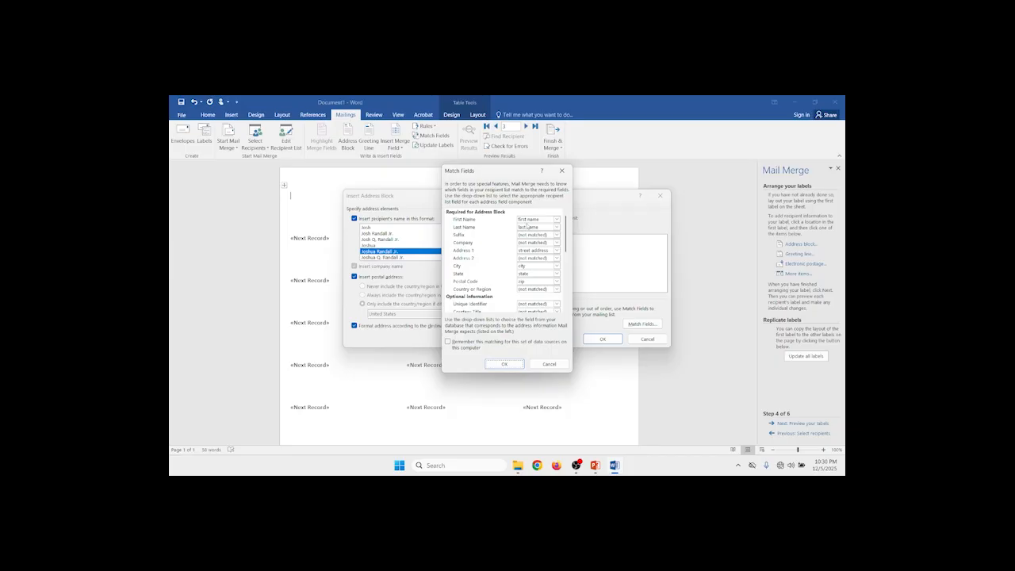
pyautogui.scroll(-3, 566, 246)
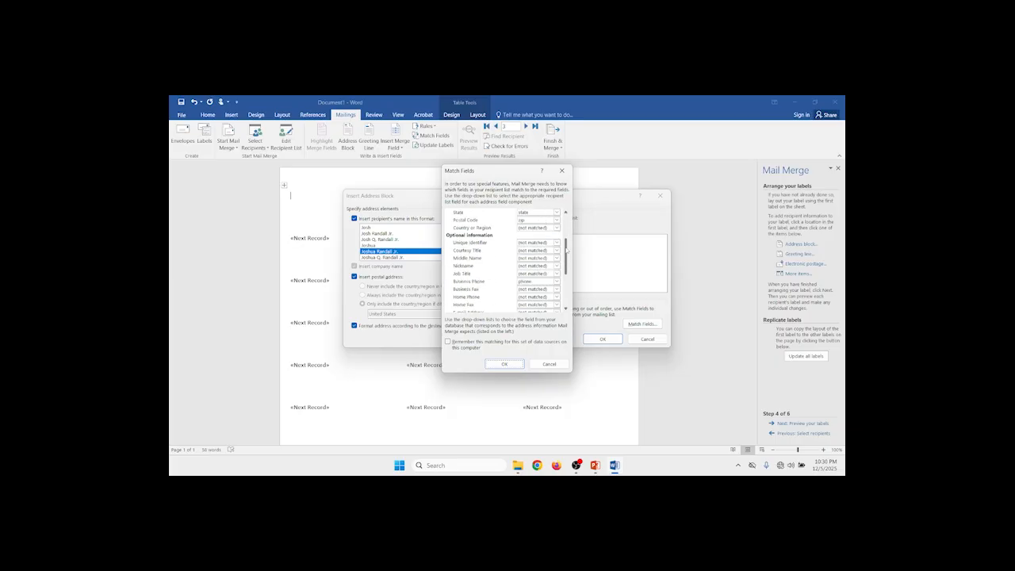
pyautogui.scroll(3, 566, 251)
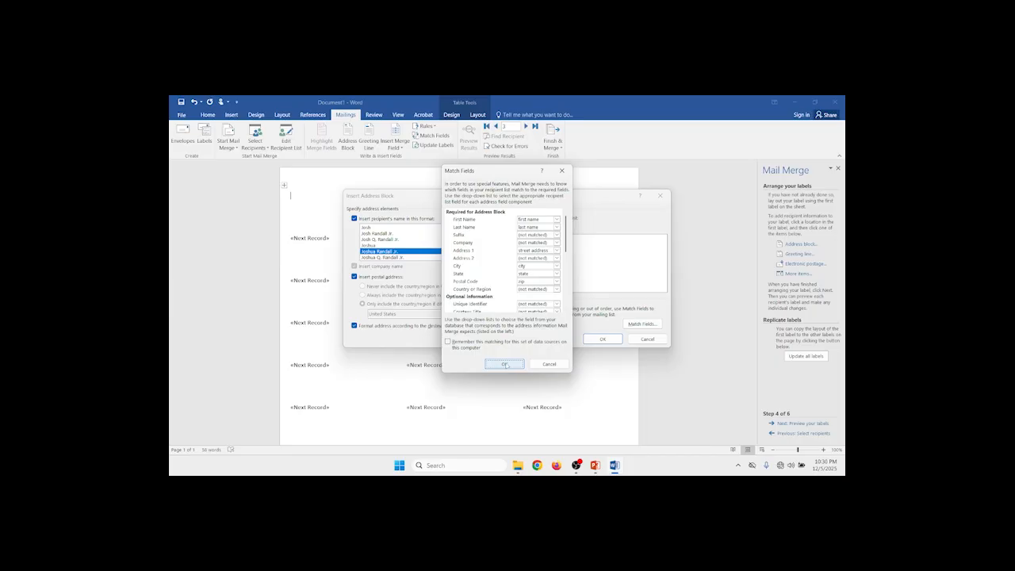
pyautogui.click(505, 365)
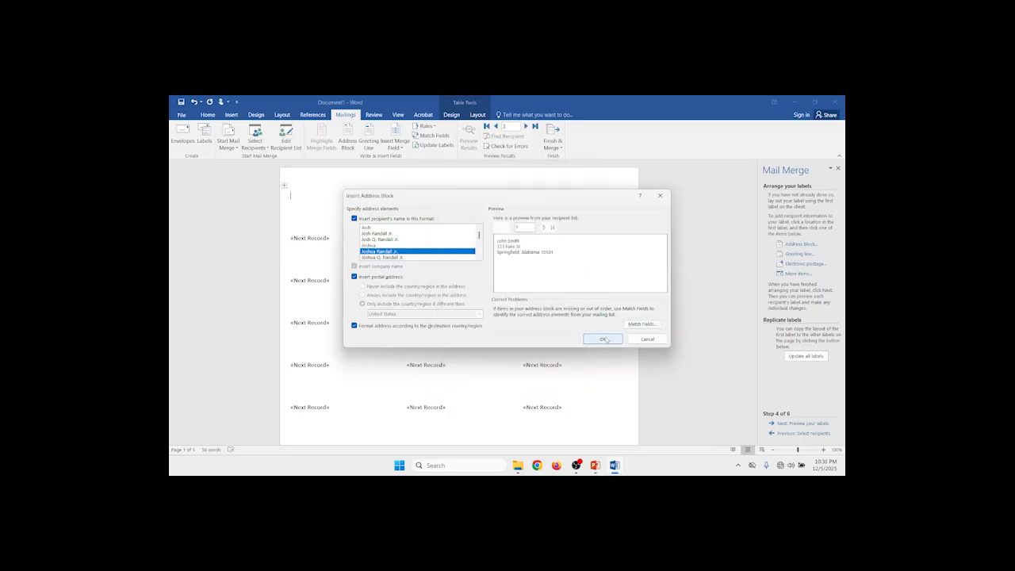
pyautogui.click(603, 339)
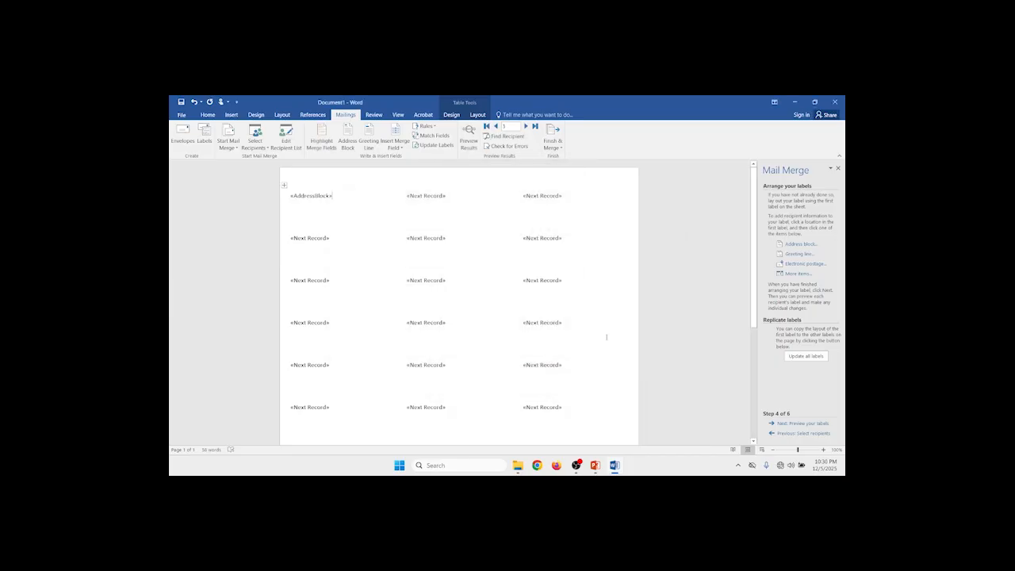
pyautogui.click(807, 356)
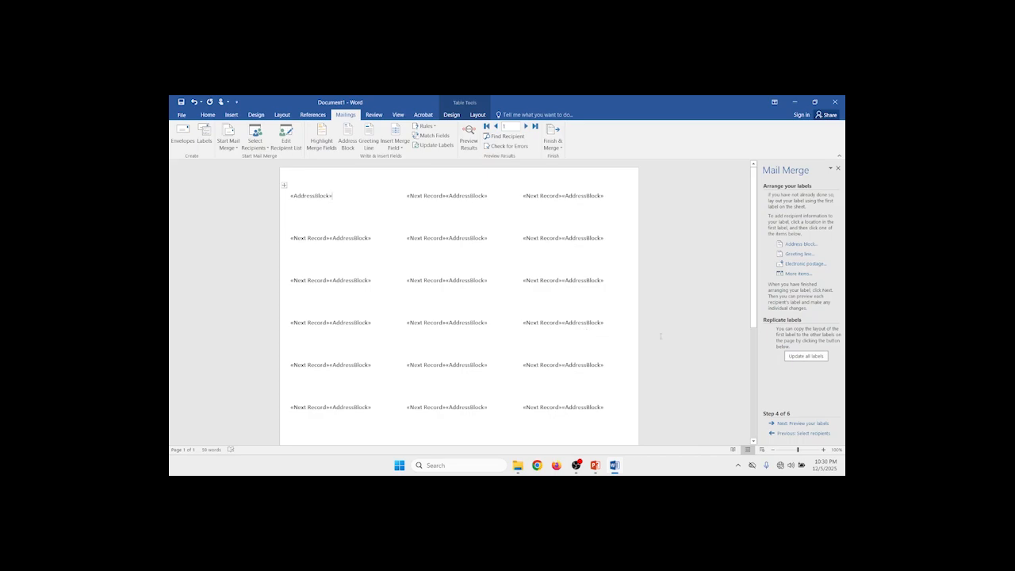
# Advance to the label preview, browse forward through the recipients and back to the first, and examine the rest of the sheet.
pyautogui.click(798, 424)
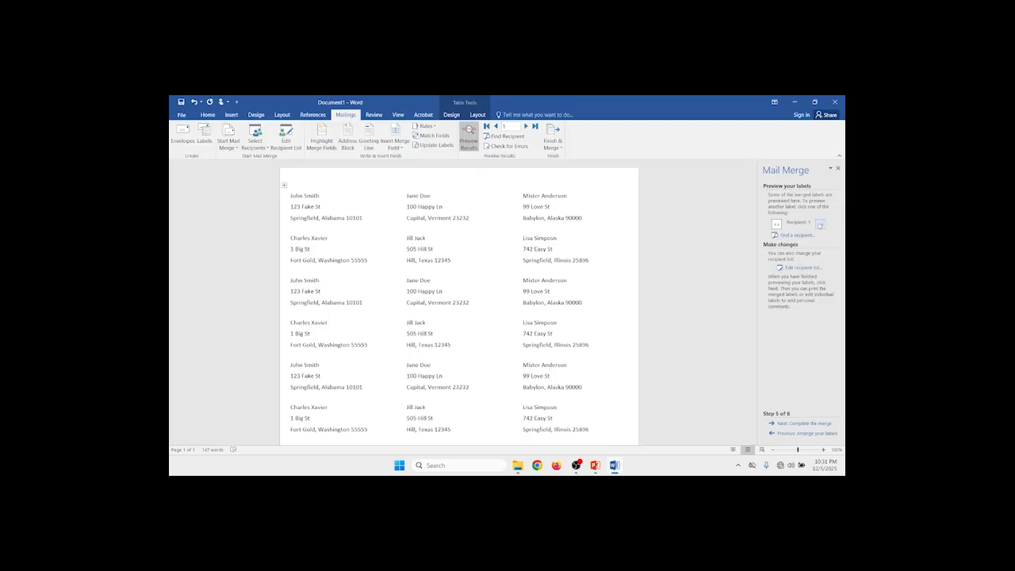
pyautogui.click(821, 225)
pyautogui.click(820, 225)
pyautogui.click(820, 225)
pyautogui.click(821, 225)
pyautogui.click(821, 224)
pyautogui.click(821, 225)
pyautogui.click(821, 224)
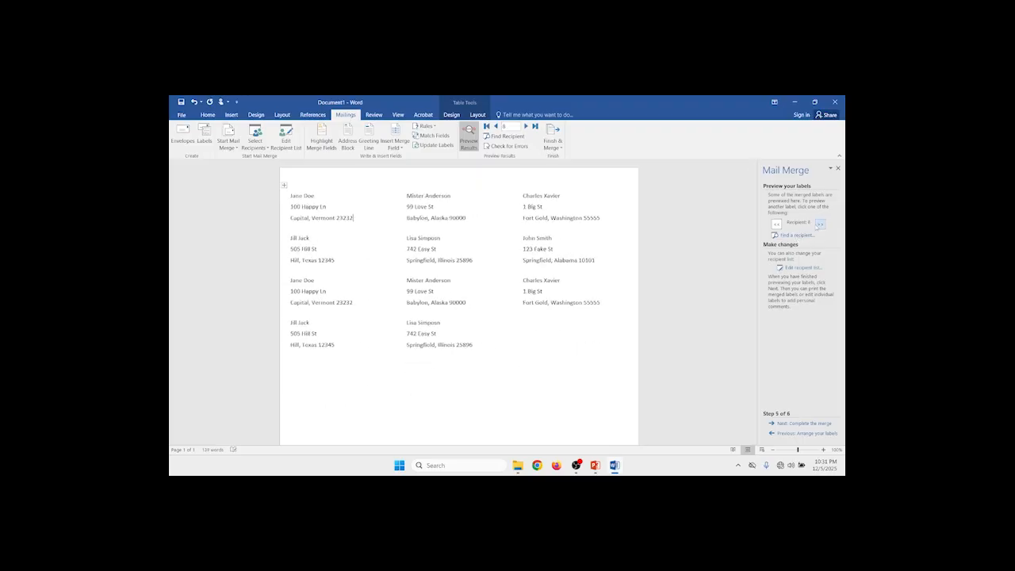
pyautogui.click(778, 225)
pyautogui.click(777, 224)
pyautogui.click(777, 224)
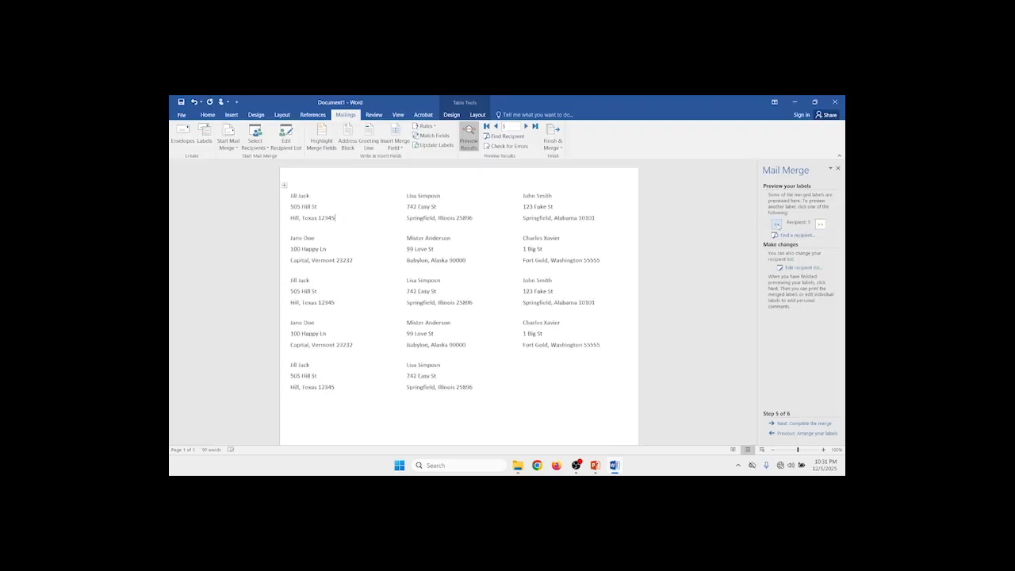
pyautogui.click(777, 225)
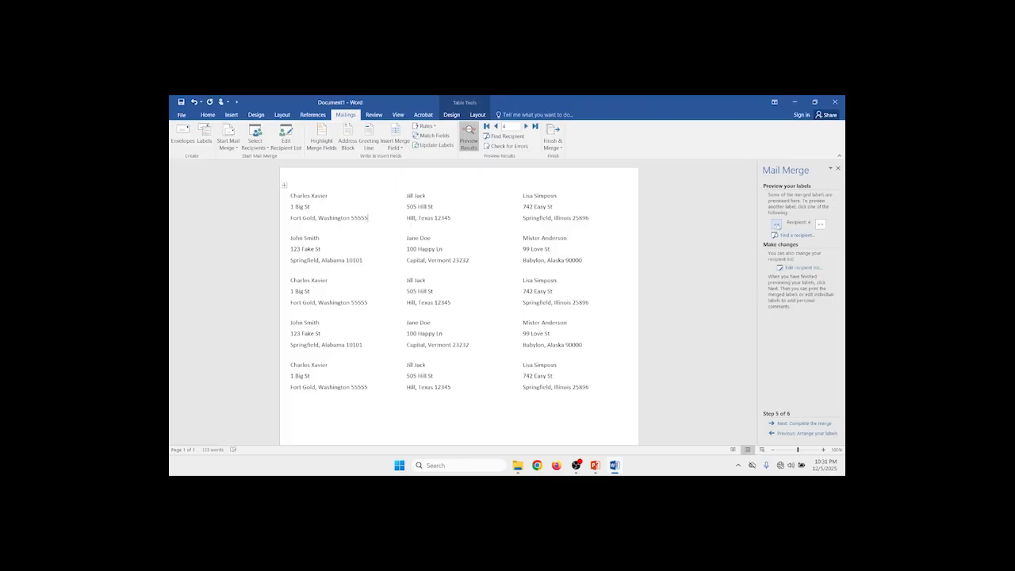
pyautogui.click(777, 224)
pyautogui.click(777, 224)
pyautogui.click(777, 225)
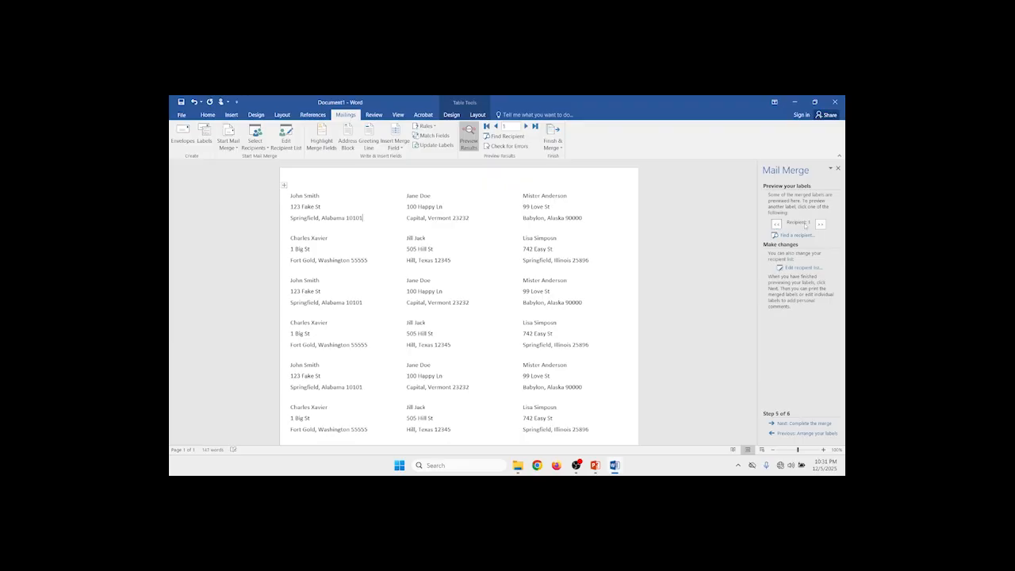
pyautogui.scroll(-5, 474, 235)
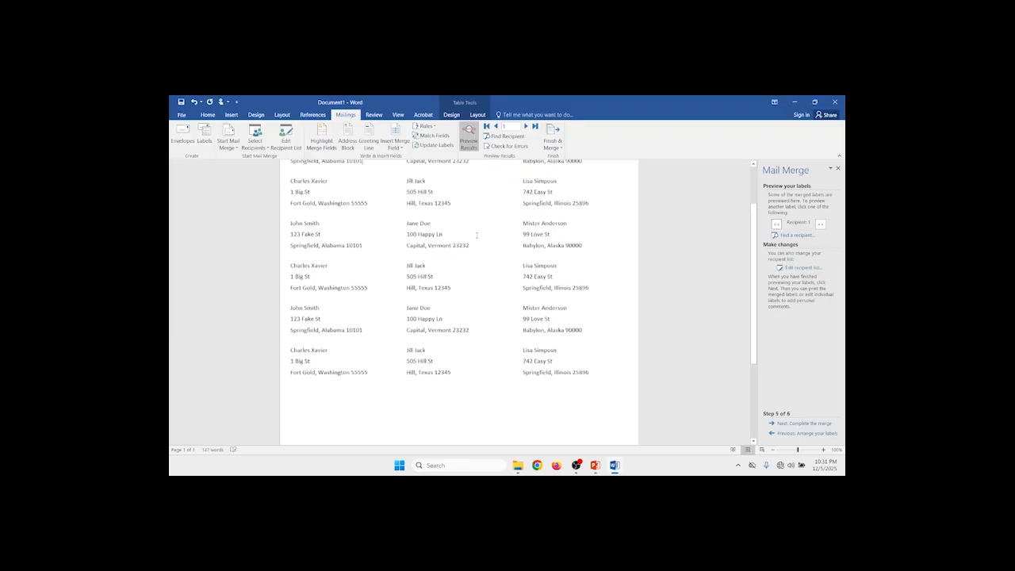
# Add "son" to the surname on the fourth-row middle label and shorten the fifth-row middle label's house number to its first digit.
pyautogui.scroll(4, 473, 255)
pyautogui.scroll(1, 472, 254)
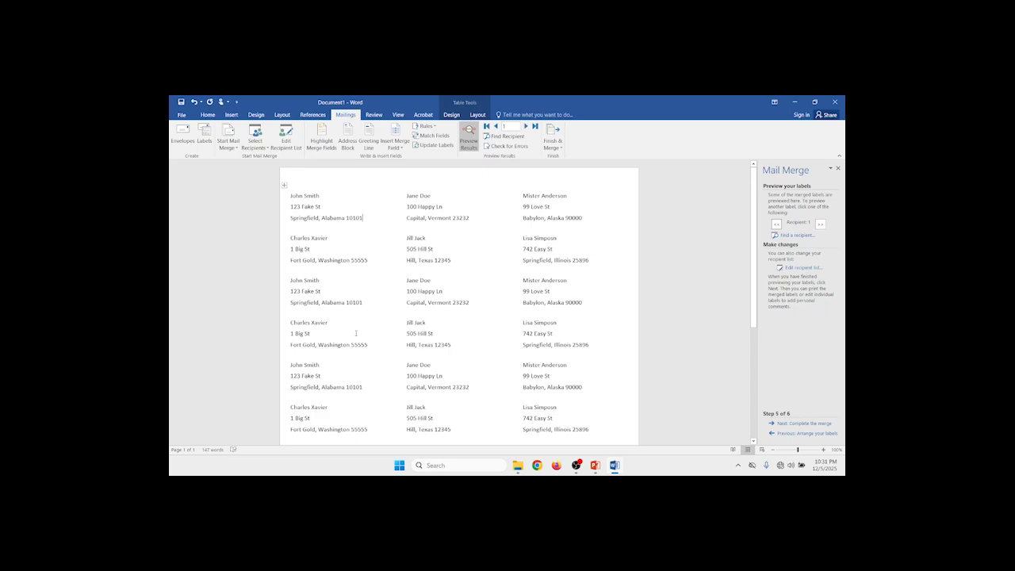
pyautogui.tripleClick(427, 322)
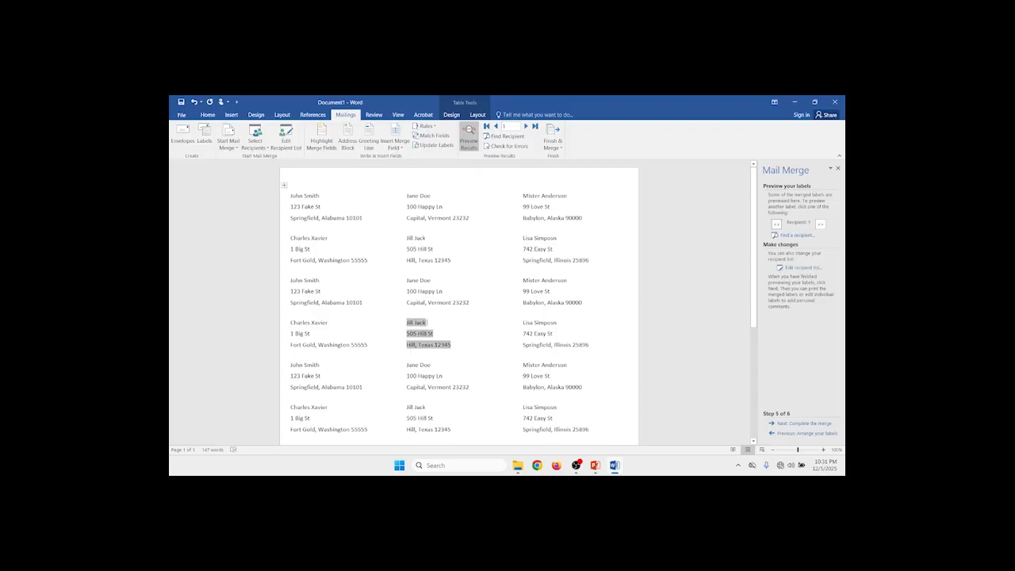
pyautogui.write('son')
pyautogui.tripleClick(417, 376)
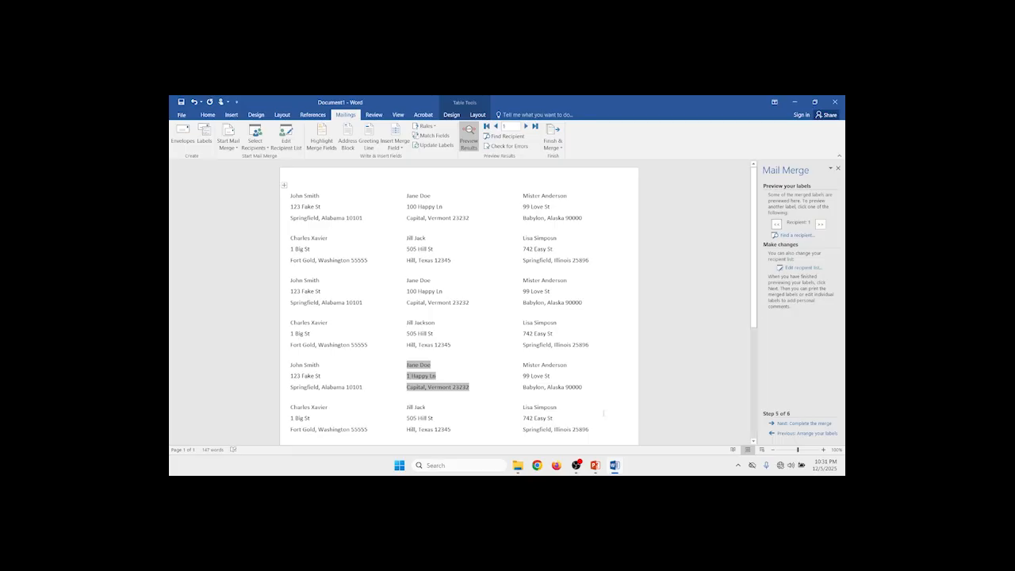
# Advance to completing the merge and print all label records with Microsoft Print to PDF.
pyautogui.click(803, 423)
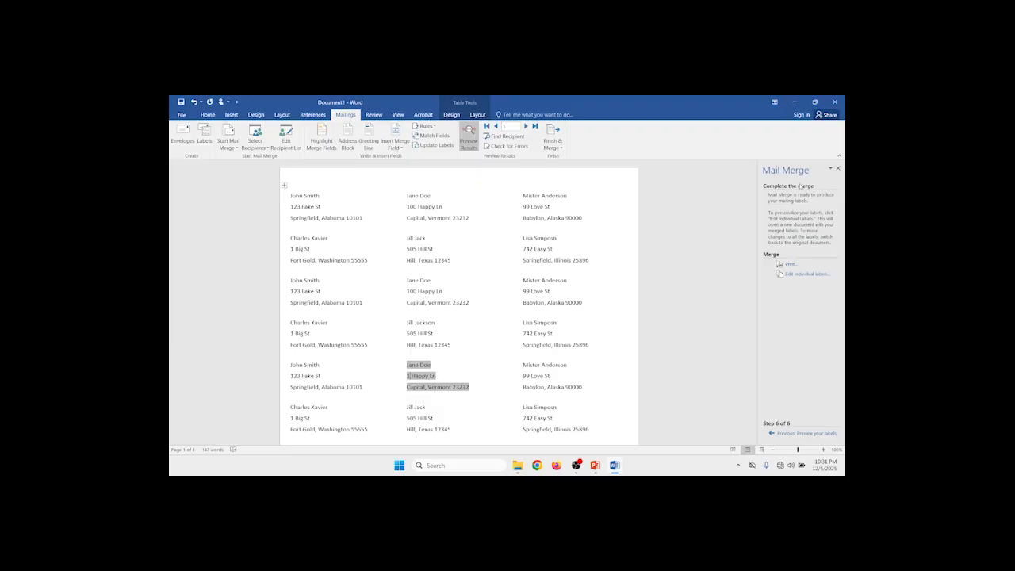
pyautogui.click(792, 265)
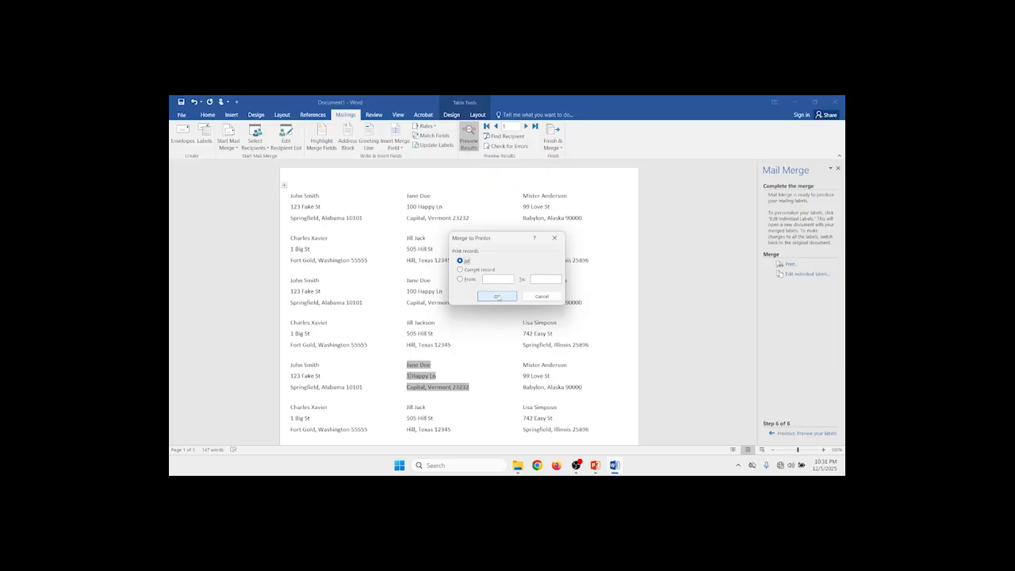
pyautogui.click(497, 296)
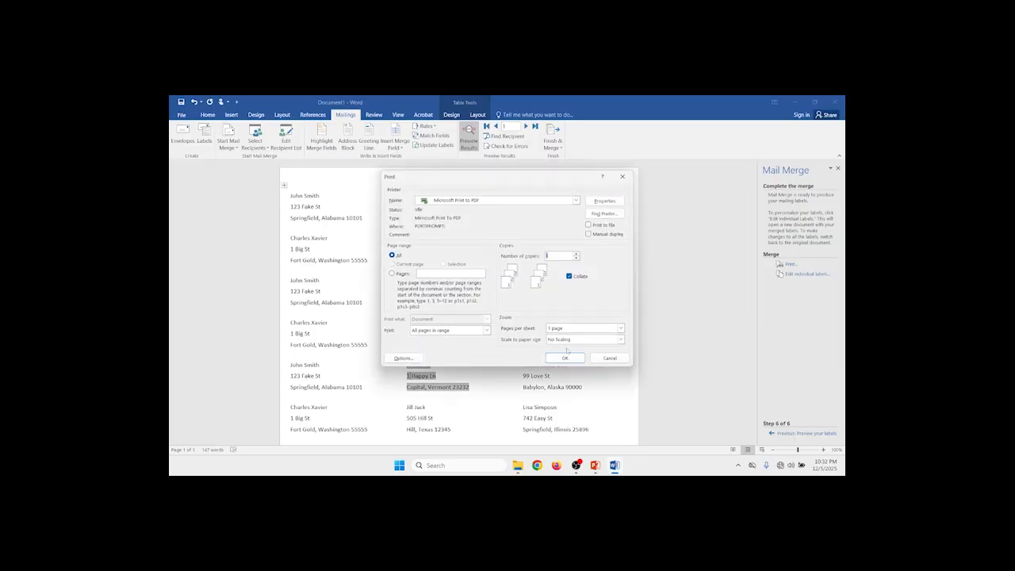
pyautogui.click(566, 357)
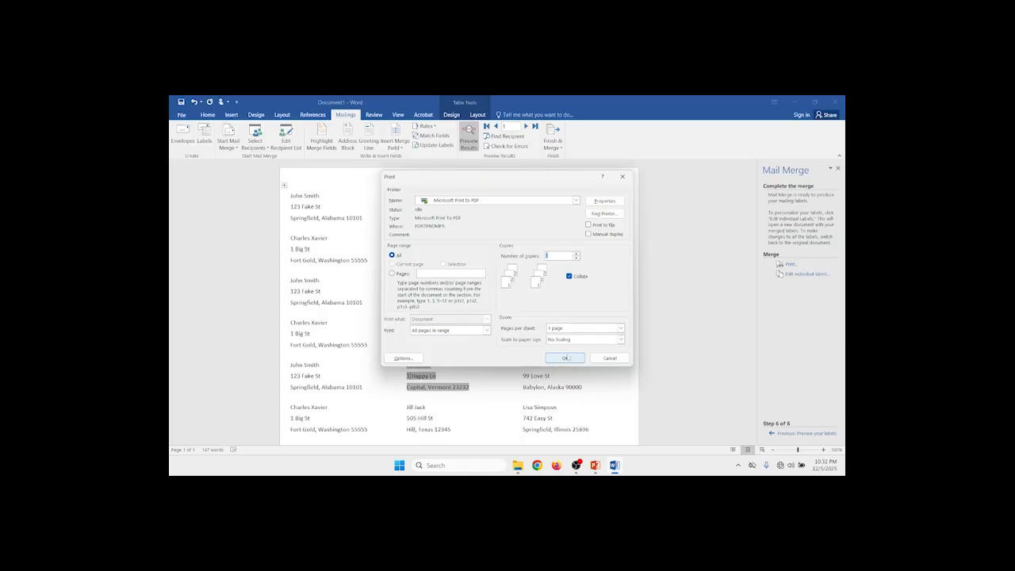